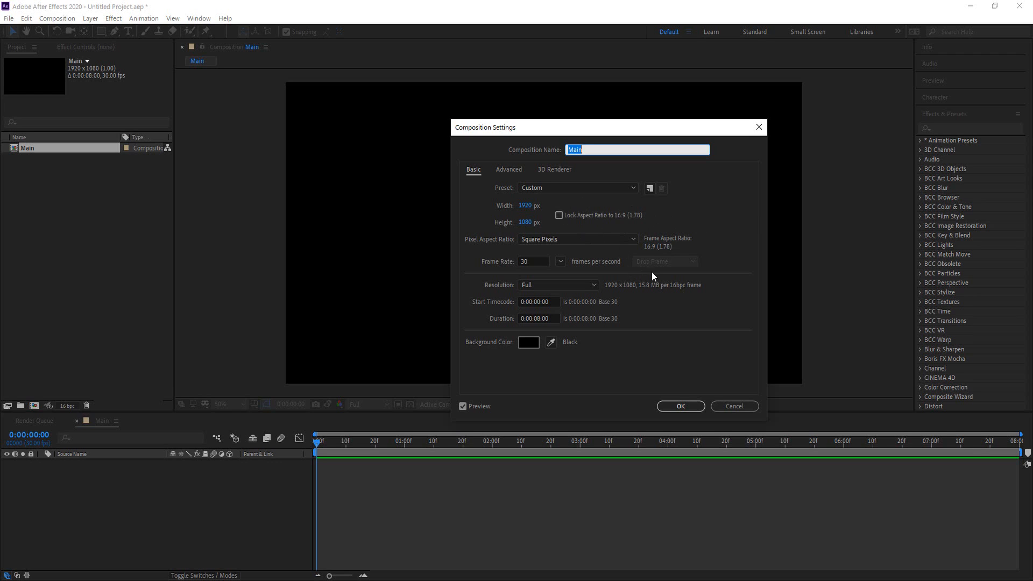
# Step: Accept the 1920 x 1080 composition settings and add a full-frame black solid named BG
pyautogui.click(683, 406)
pyautogui.rightClick(203, 477)
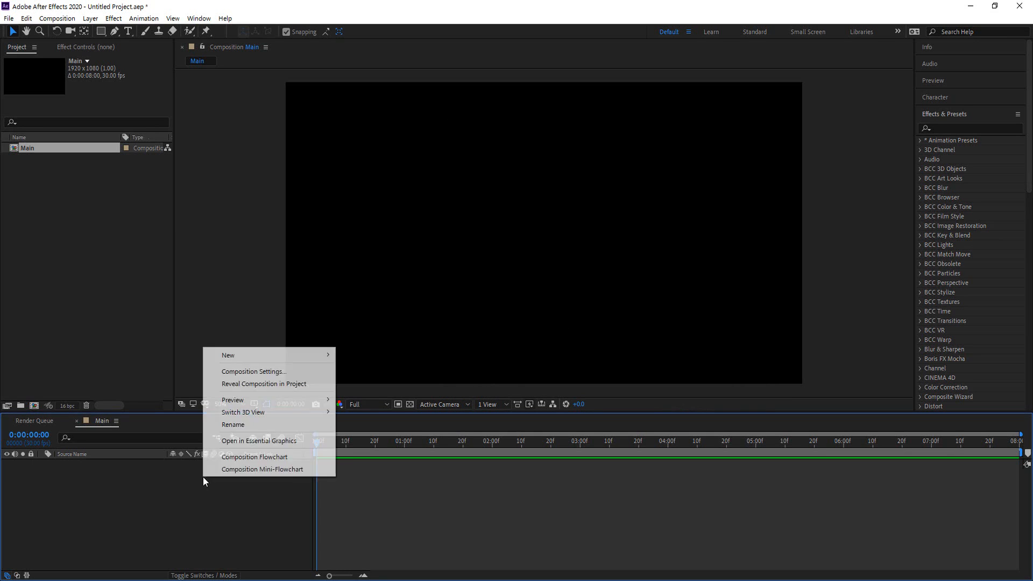
pyautogui.moveTo(254, 354)
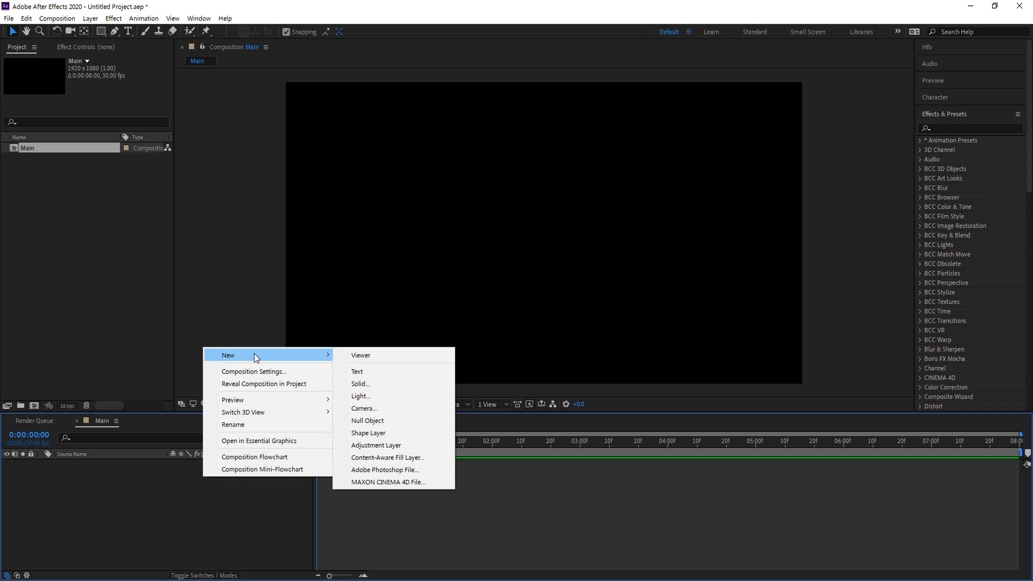
pyautogui.click(360, 384)
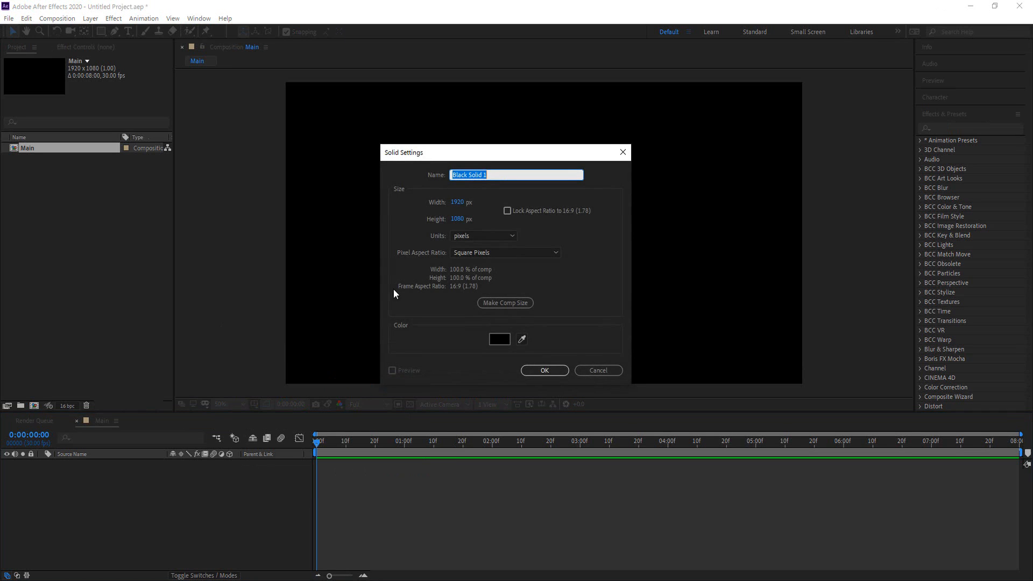
pyautogui.write('BG')
pyautogui.click(533, 369)
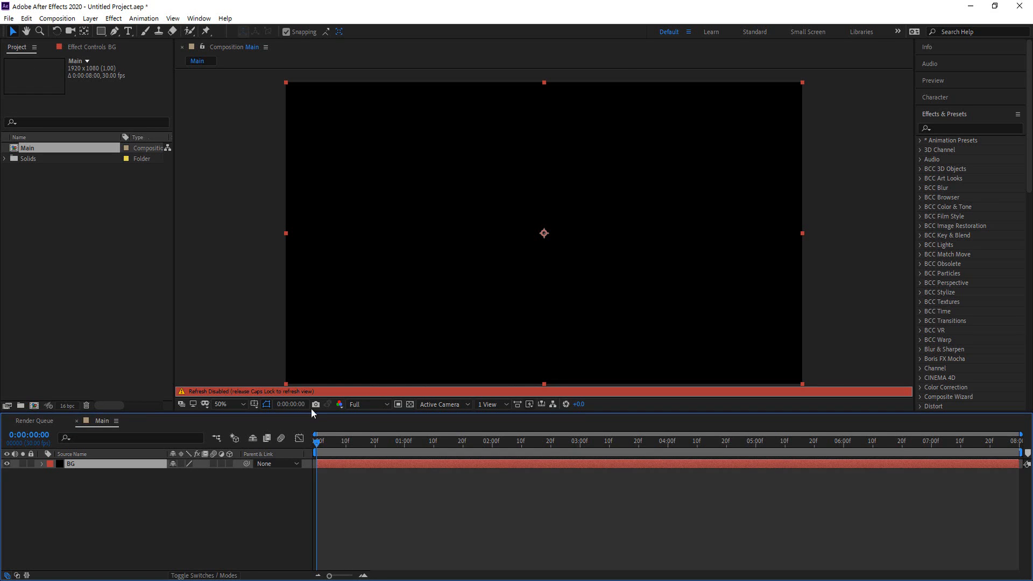
pyautogui.press('capslock')
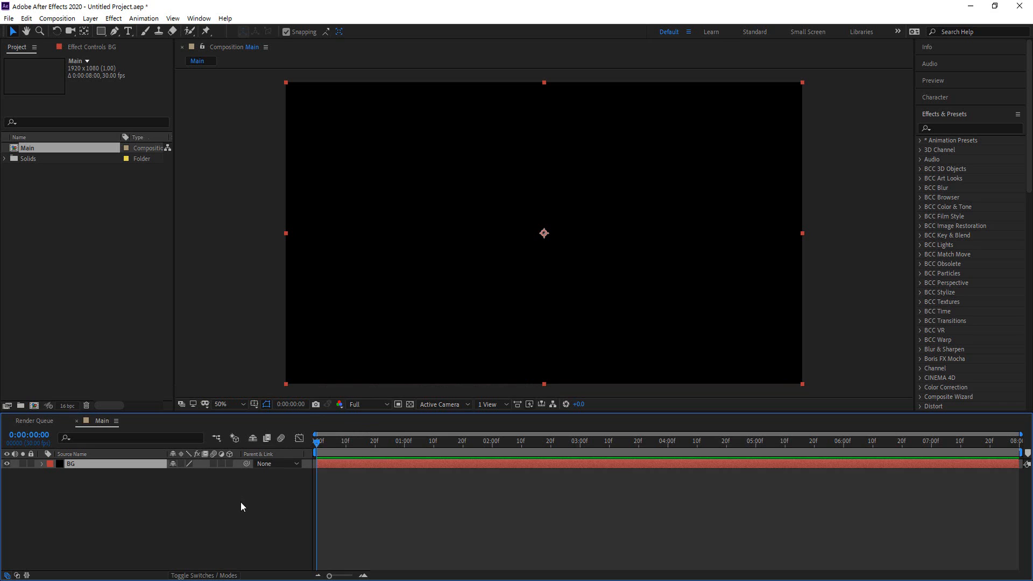
# Step: Find the Gradient Ramp effect by searching for "grad" and apply it to the BG layer
pyautogui.click(949, 127)
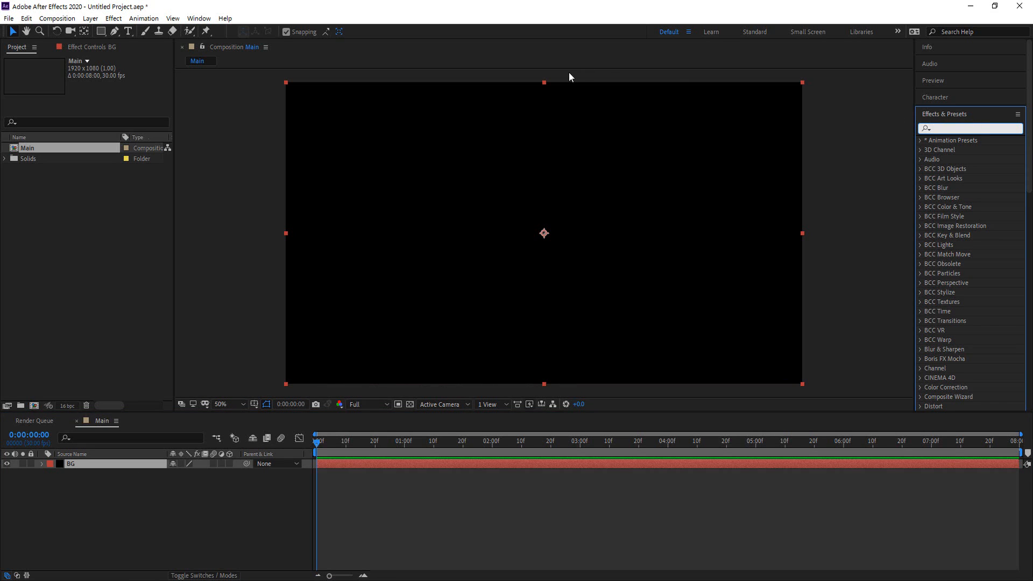
pyautogui.click(198, 19)
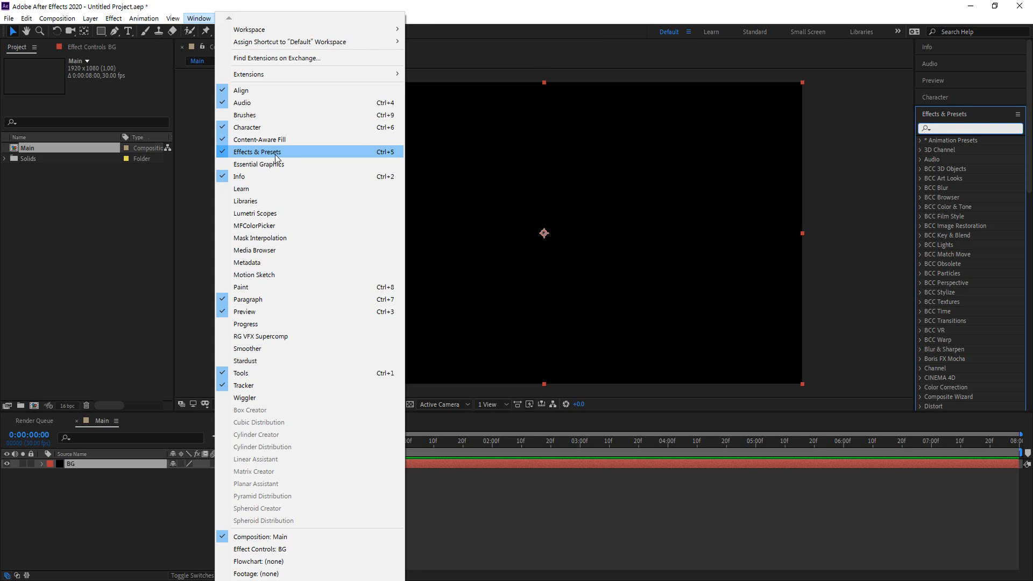
pyautogui.click(716, 12)
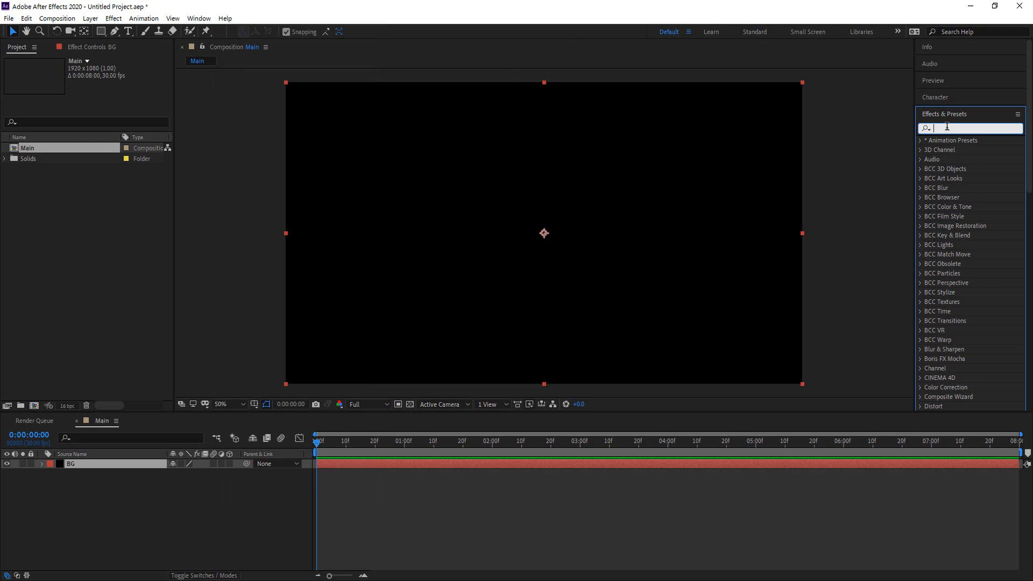
pyautogui.write('grad')
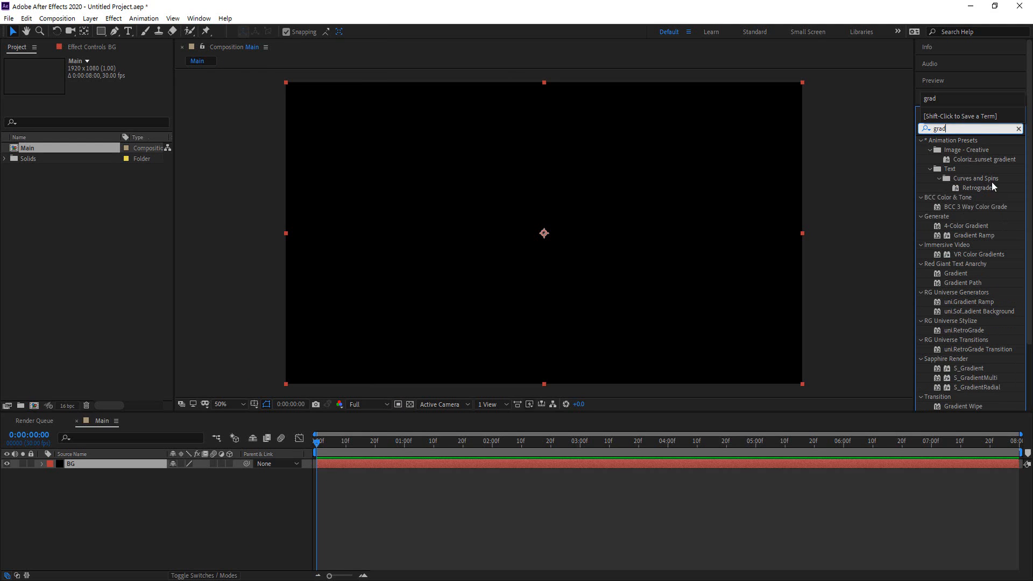
pyautogui.scroll(-1, 962, 212)
pyautogui.moveTo(967, 199); pyautogui.dragTo(116, 466)
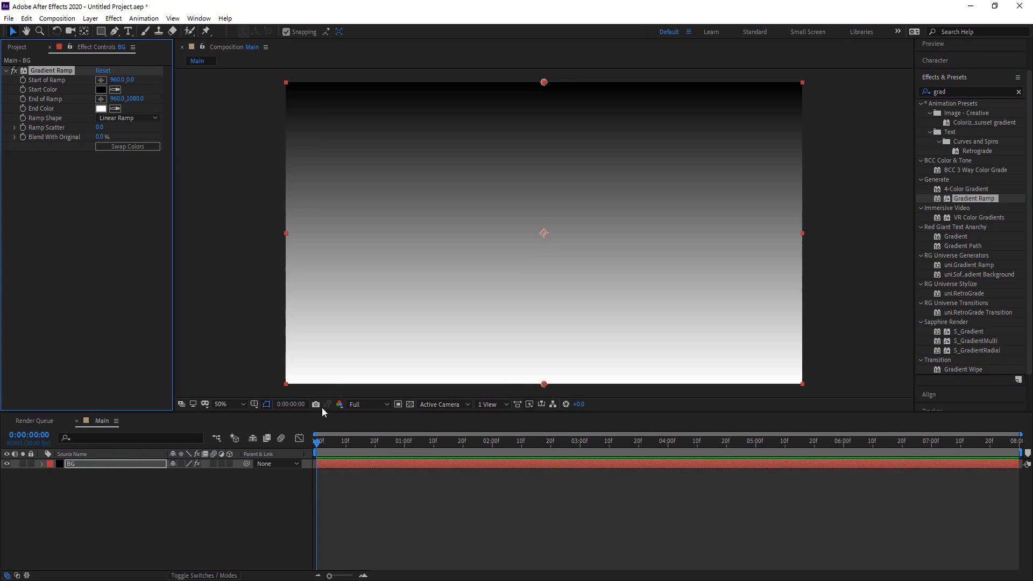
# Step: Change the end color of BG's Gradient Ramp to dark gray
pyautogui.click(100, 109)
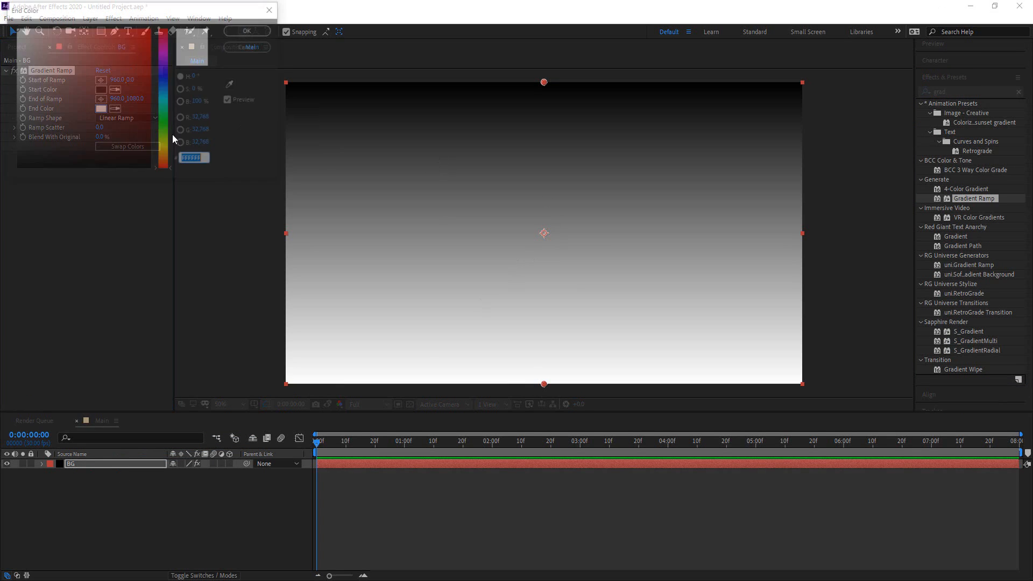
pyautogui.moveTo(17, 100); pyautogui.dragTo(4, 142)
pyautogui.click(250, 29)
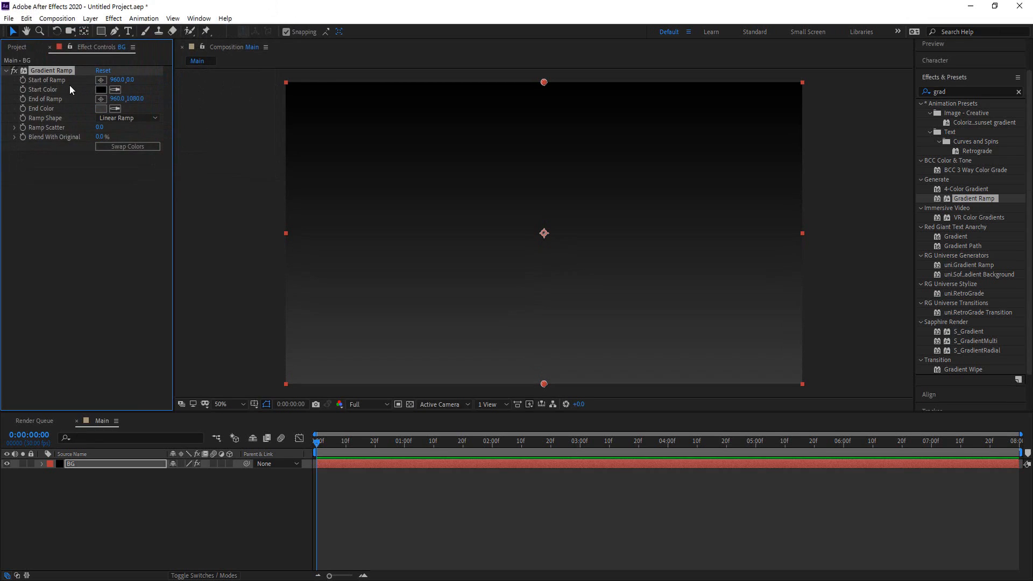
# Step: Try the ramp with its start and end colors swapped, and restore the original color order
pyautogui.click(123, 147)
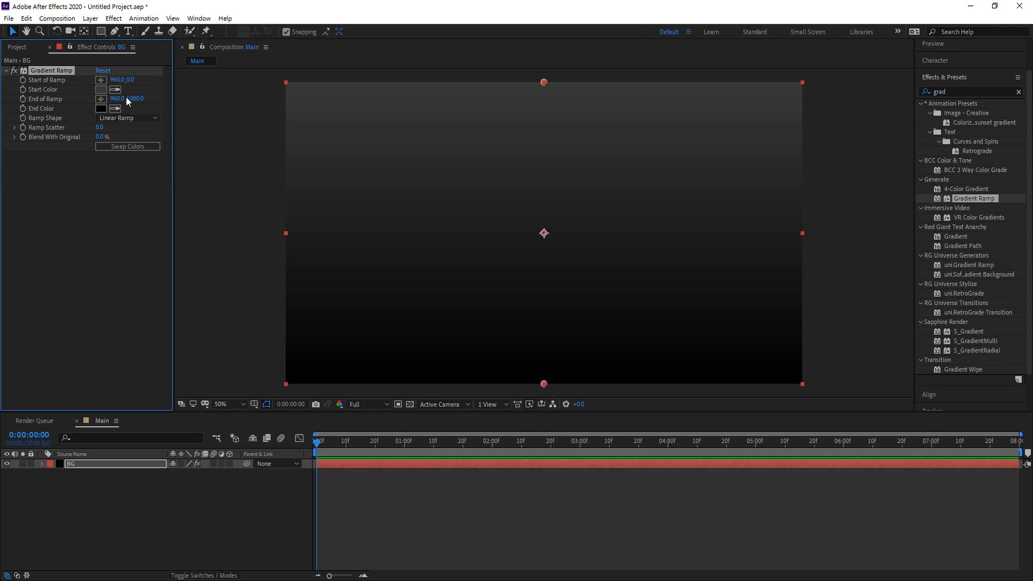
pyautogui.moveTo(544, 82)
pyautogui.mouseDown()
pyautogui.moveTo(543, 236)
pyautogui.moveTo(544, 84)
pyautogui.mouseUp()
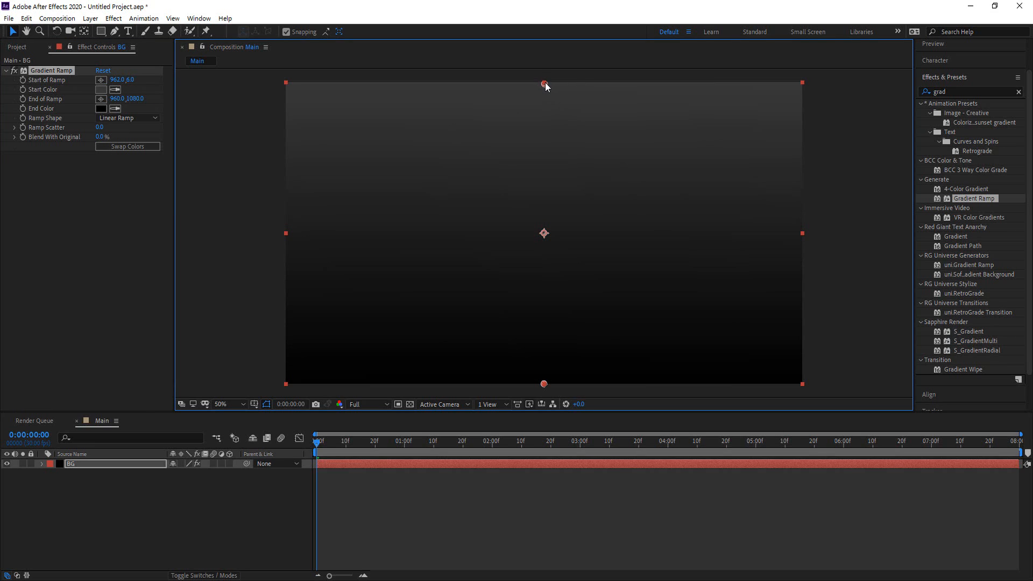
pyautogui.click(134, 147)
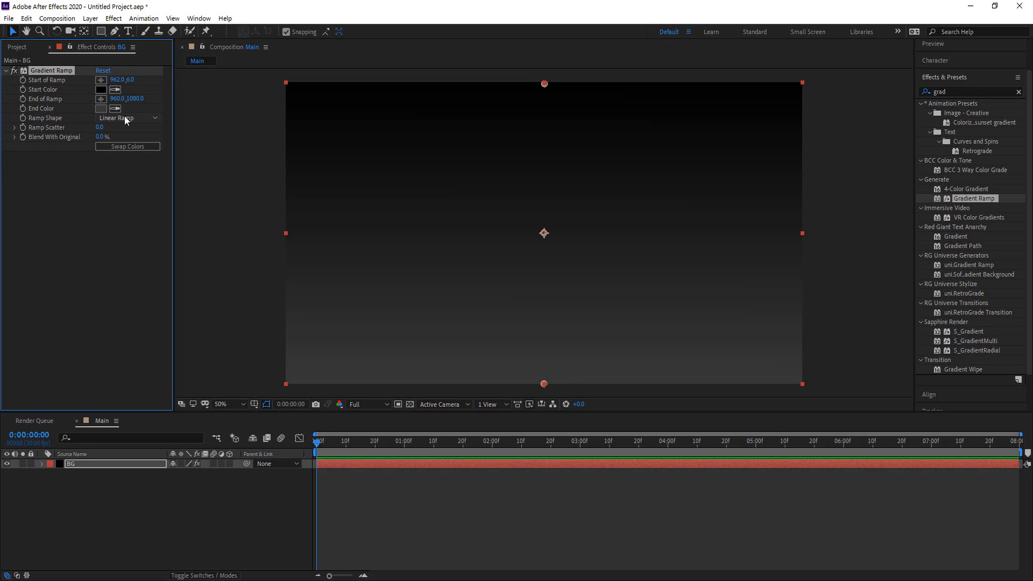
# Step: Change the ramp shape to Radial Ramp and move its start point to the composition's center, at about 962, 542
pyautogui.click(124, 115)
pyautogui.click(125, 144)
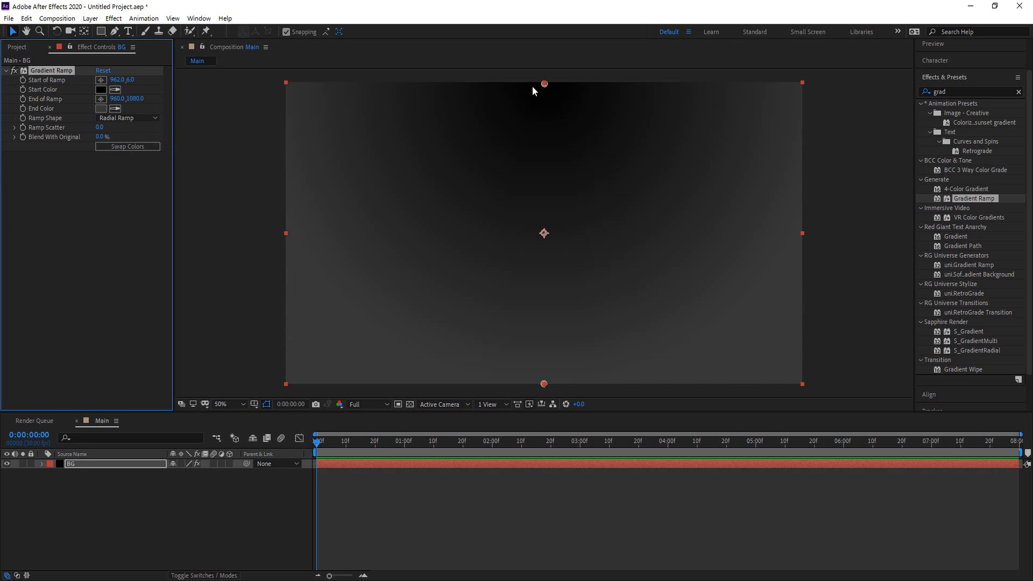
pyautogui.moveTo(544, 84); pyautogui.dragTo(545, 234)
# Step: Extend the radial ramp by moving its end point below the frame to about 936, 1528
pyautogui.press(',')
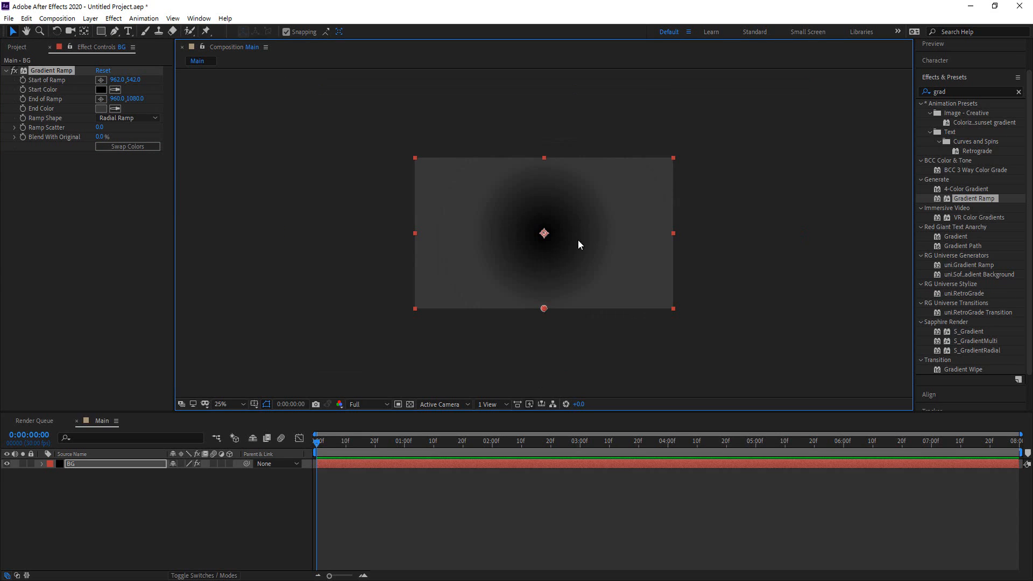
pyautogui.moveTo(545, 311); pyautogui.dragTo(542, 369)
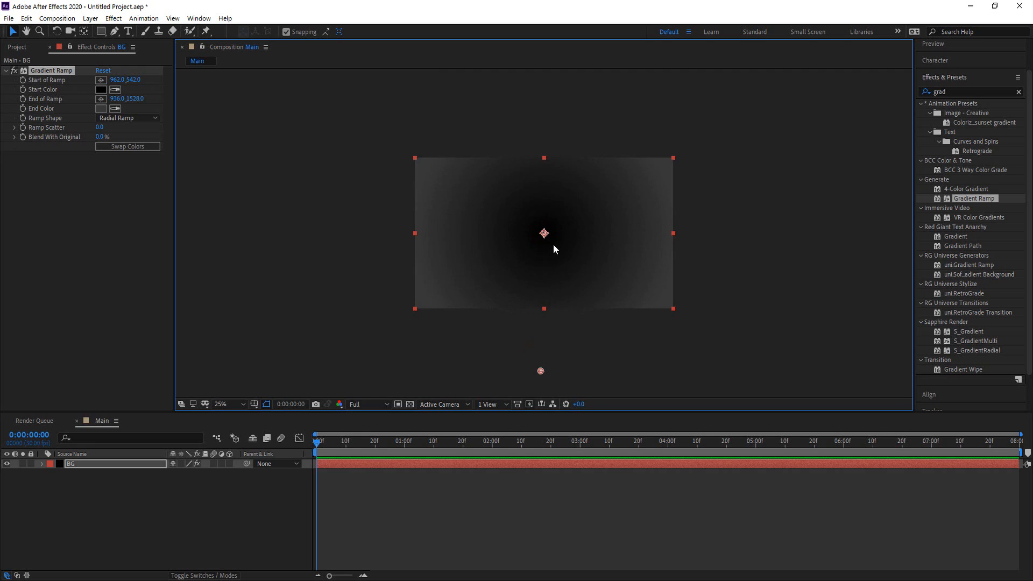
pyautogui.press('.')
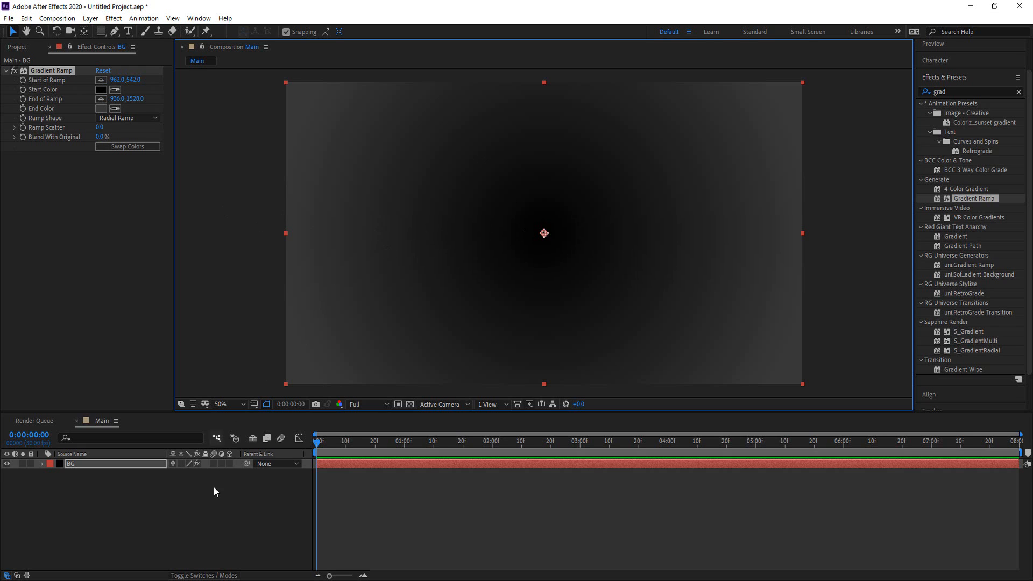
# Step: Add a new text layer above BG in the Main composition
pyautogui.click(194, 518)
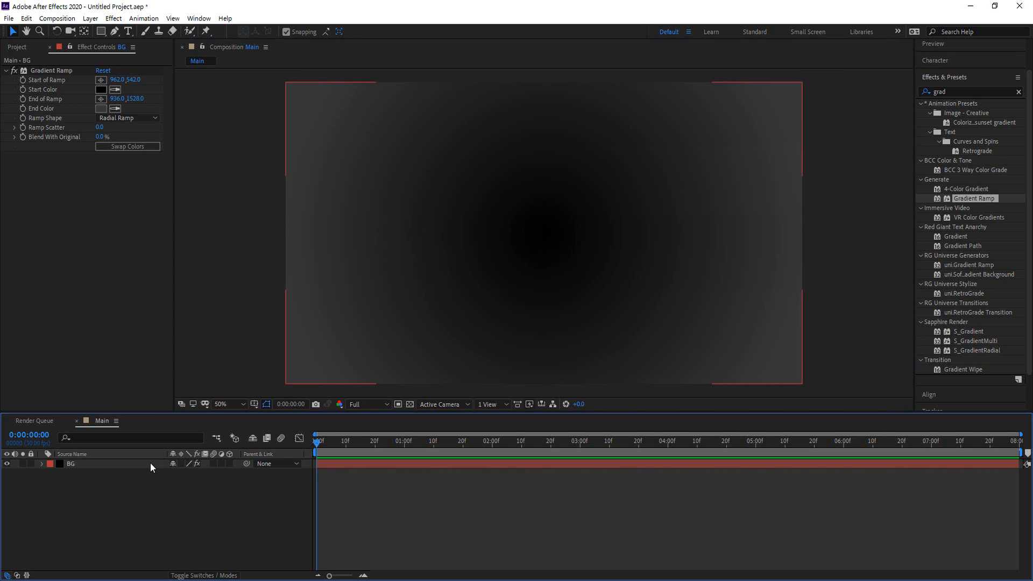
pyautogui.rightClick(148, 486)
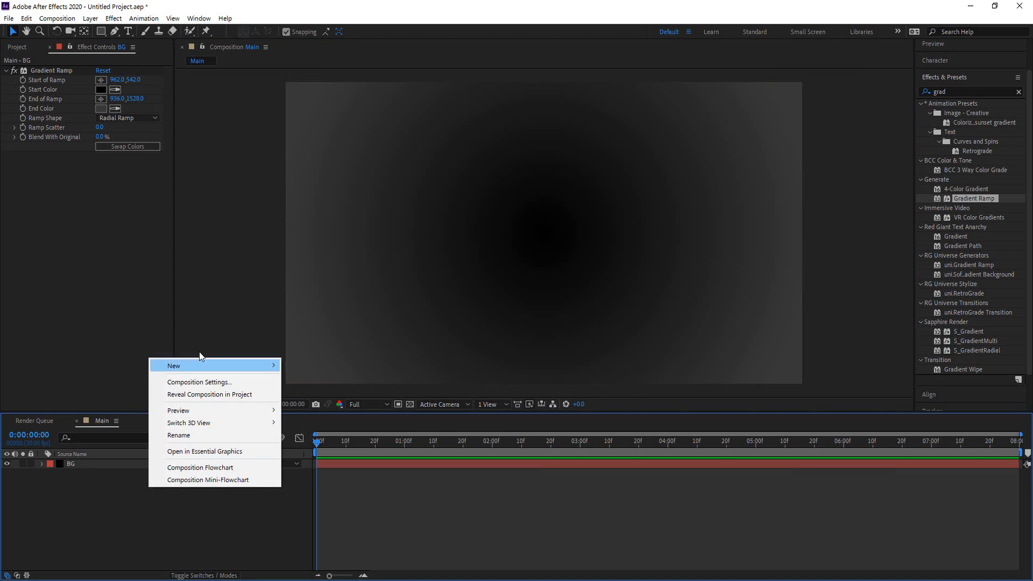
pyautogui.moveTo(195, 360)
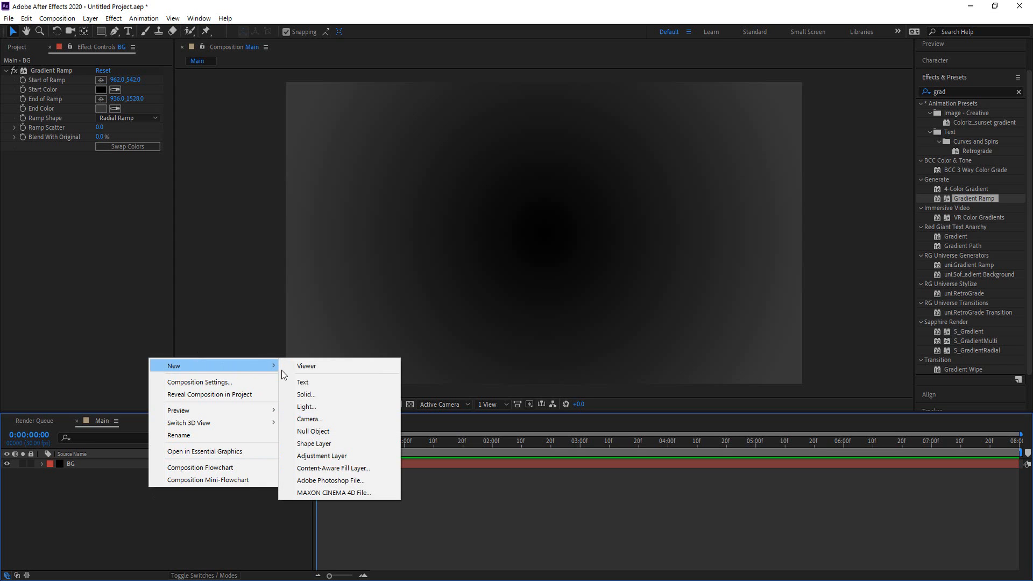
pyautogui.click(314, 381)
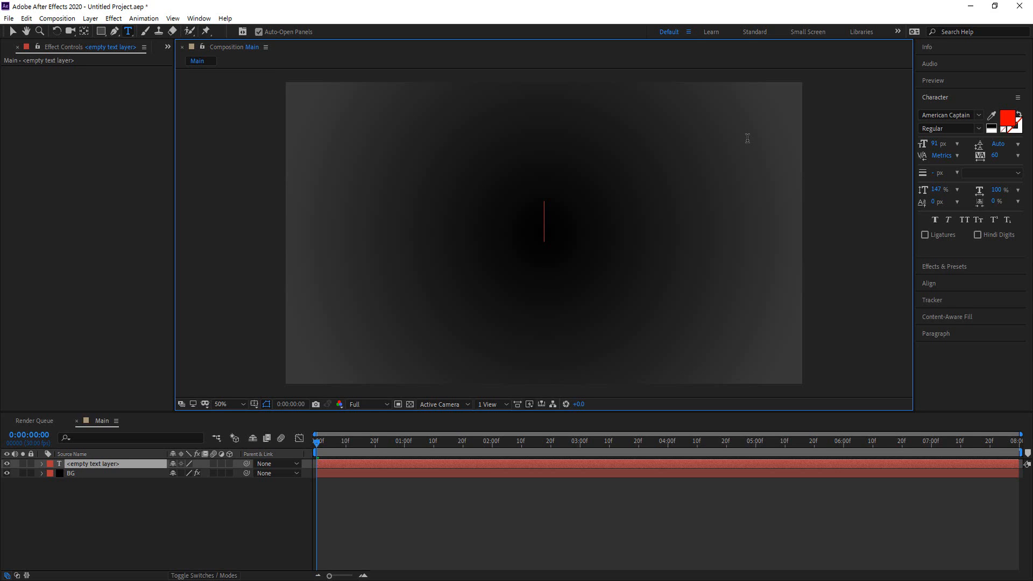
pyautogui.write('FB')
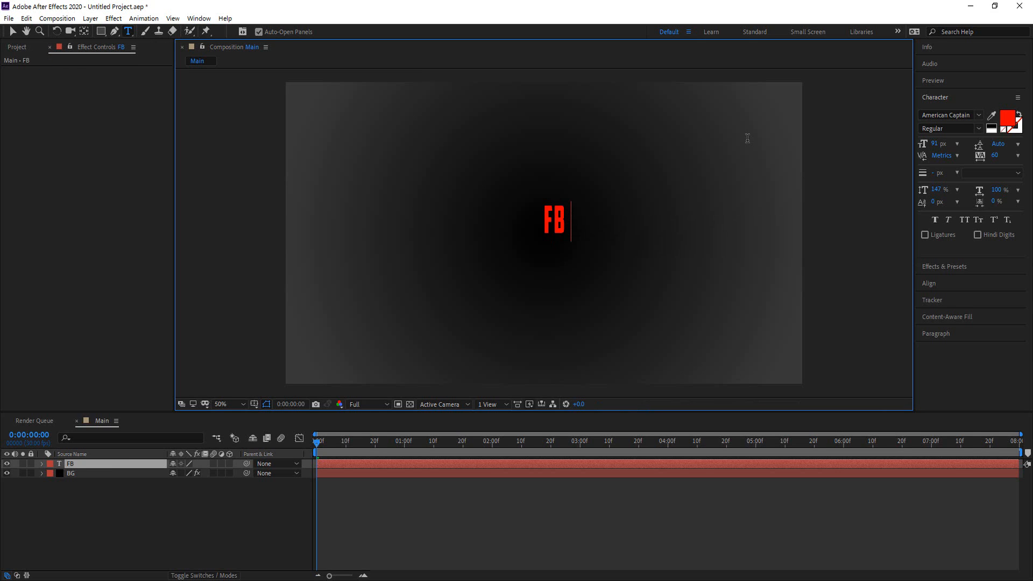
pyautogui.press('BackSpace')
pyautogui.press('BackSpace')
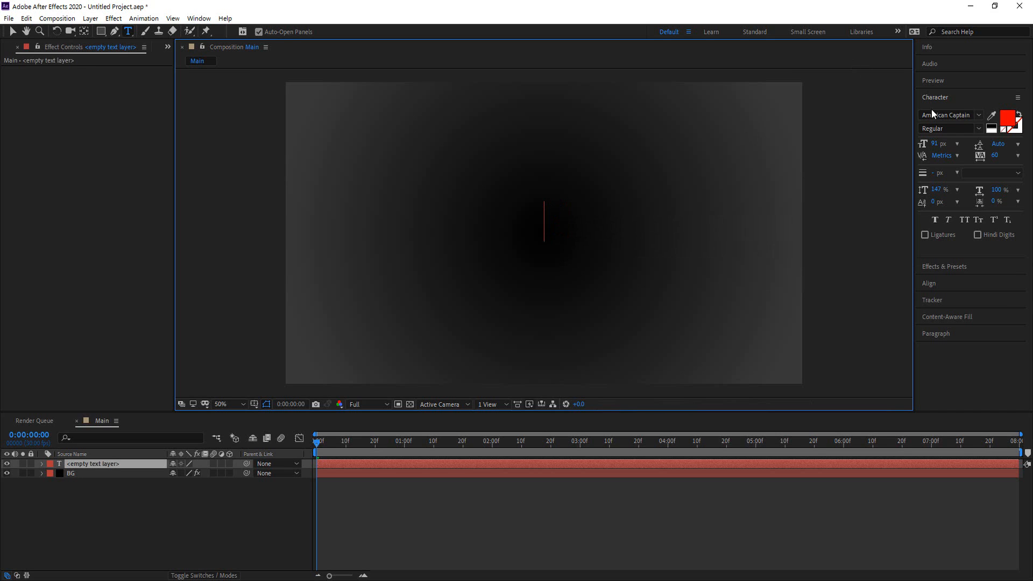
# Step: Browse the fonts and choose American Captain for the empty text layer
pyautogui.click(963, 100)
pyautogui.click(951, 101)
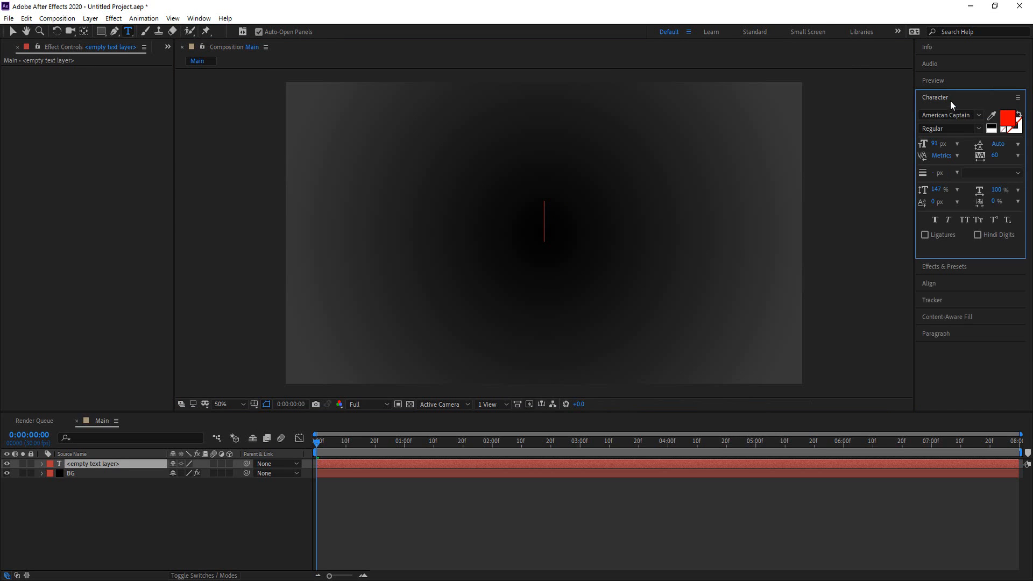
pyautogui.click(976, 116)
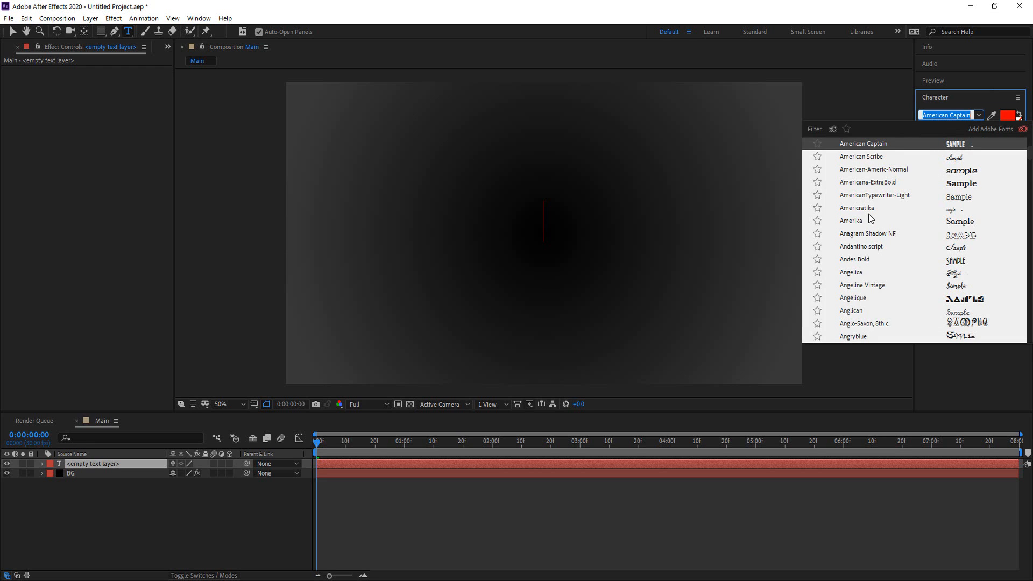
pyautogui.scroll(-1, 871, 223)
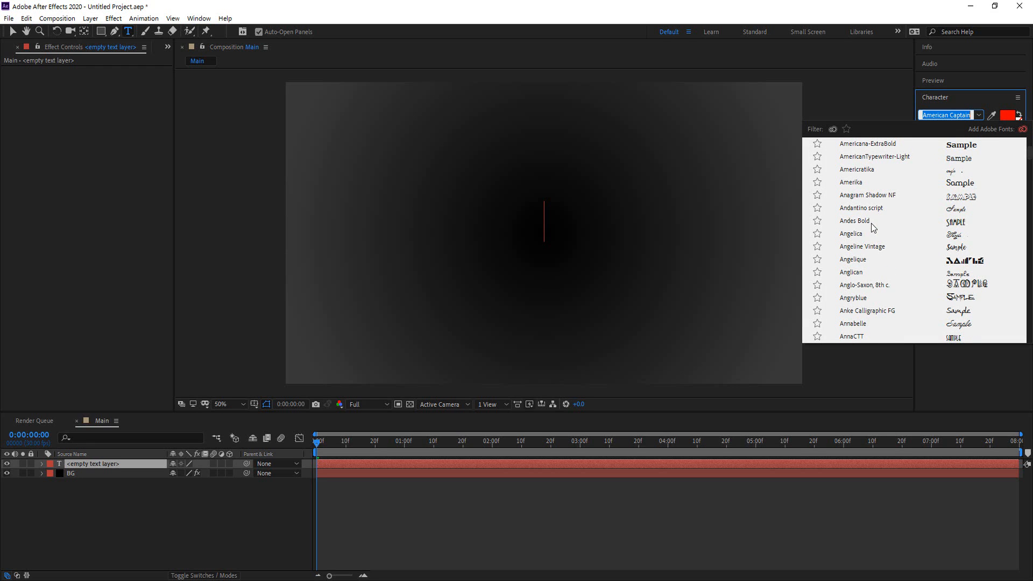
pyautogui.scroll(-2, 873, 227)
pyautogui.scroll(2, 868, 264)
pyautogui.scroll(6, 869, 266)
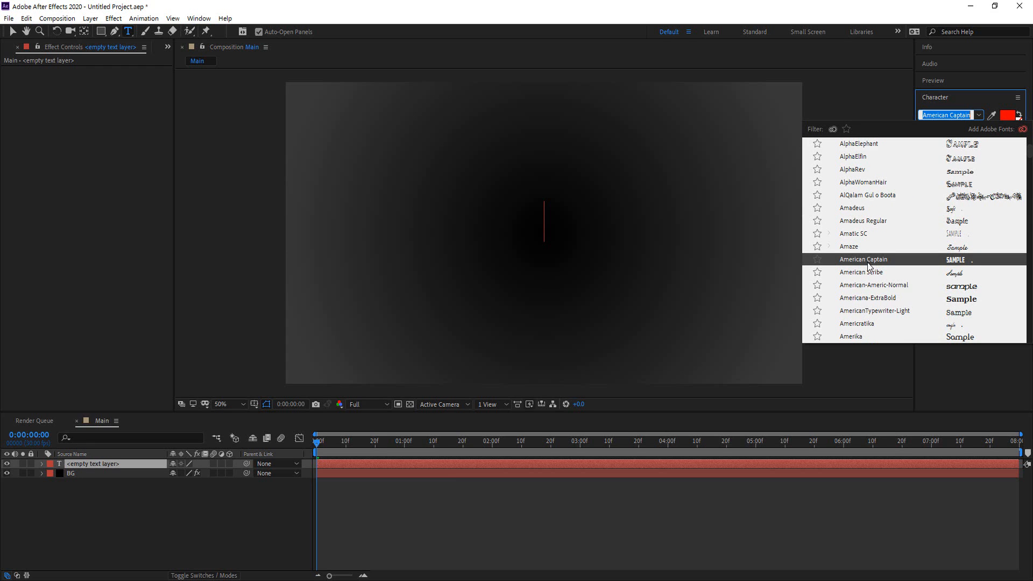
pyautogui.click(869, 262)
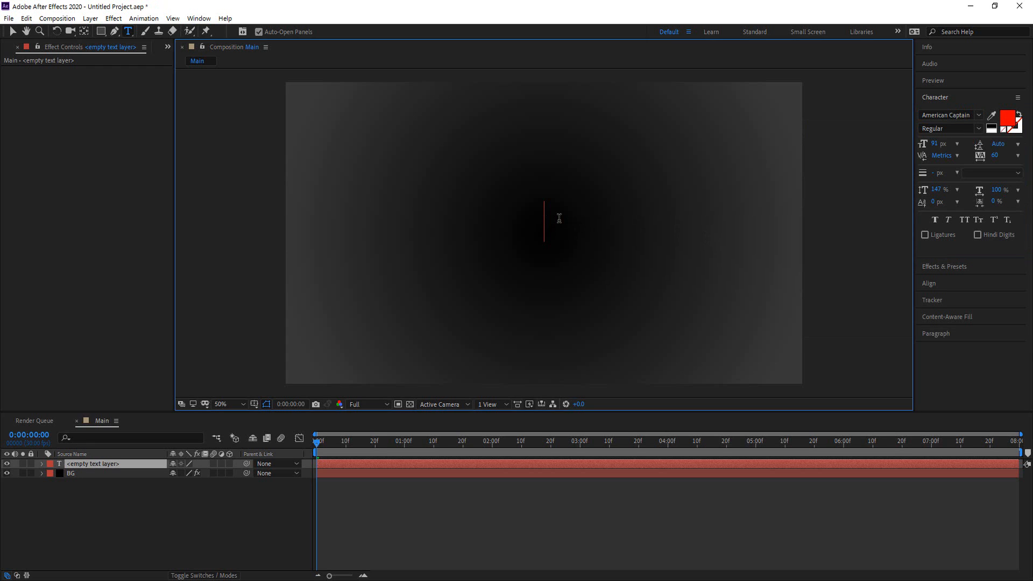
# Step: Enter "fb designz" as the title in the text layer
pyautogui.write('fb')
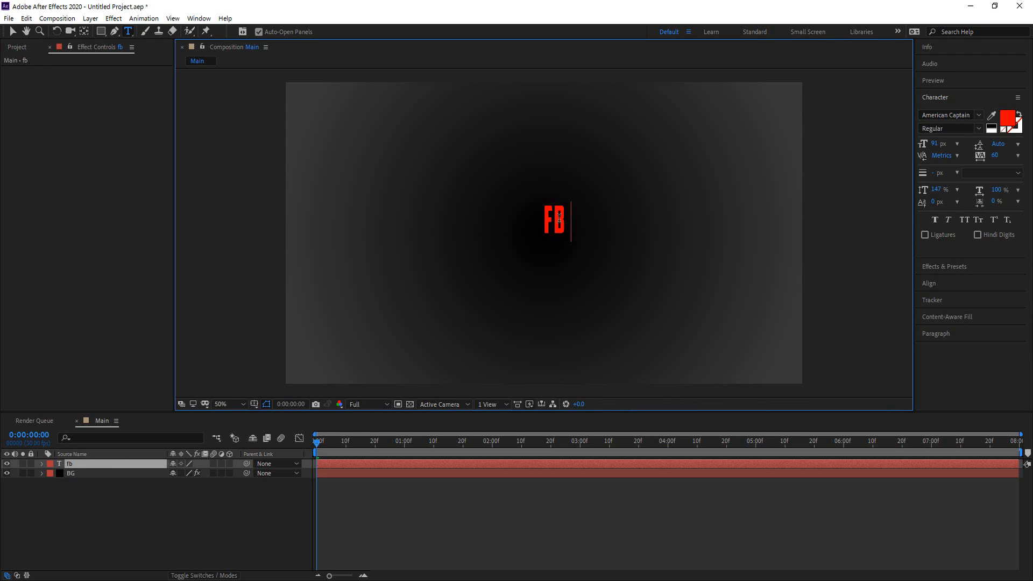
pyautogui.write(' desig')
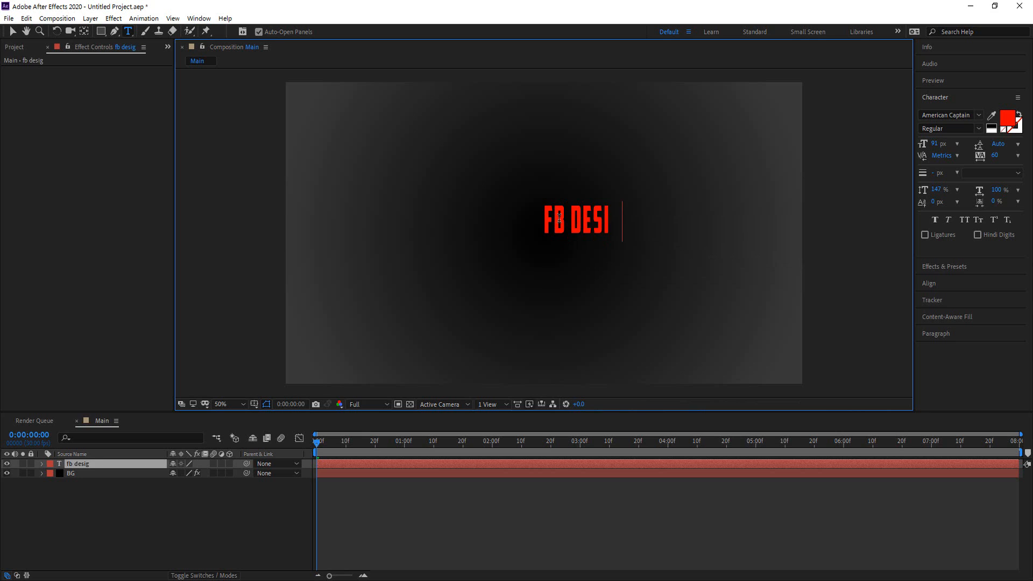
pyautogui.write('nz')
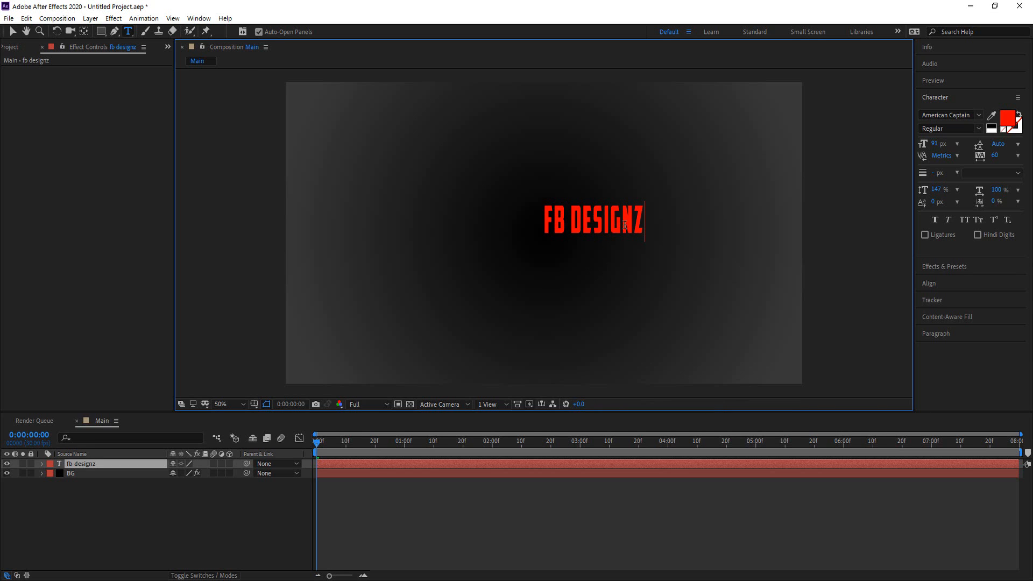
# Step: Recolour the whole title text white (FFFFFF) and enlarge its font size to 303 px
pyautogui.hotkey('ctrl', 'a')
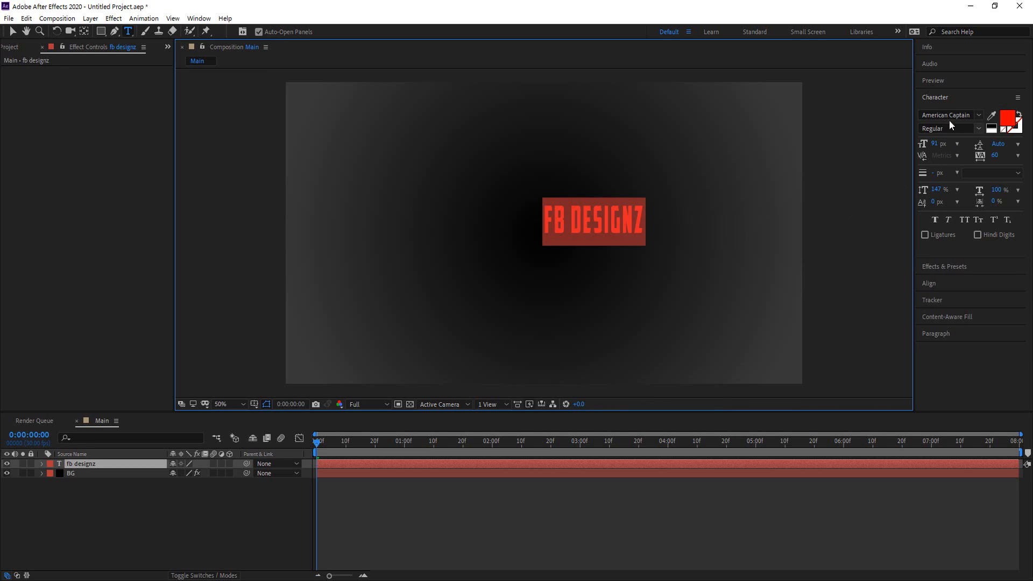
pyautogui.click(1009, 124)
pyautogui.click(15, 28)
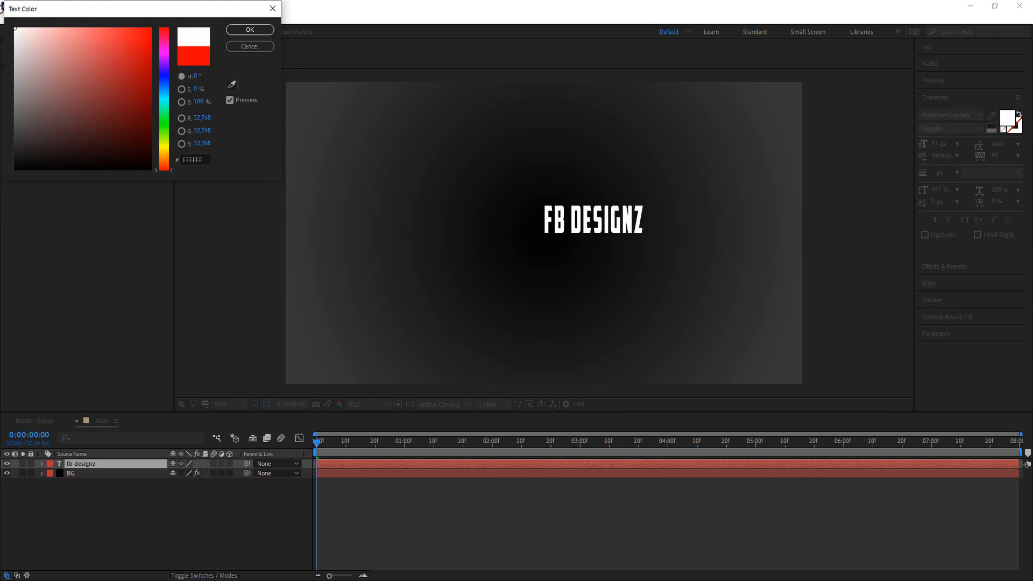
pyautogui.click(250, 30)
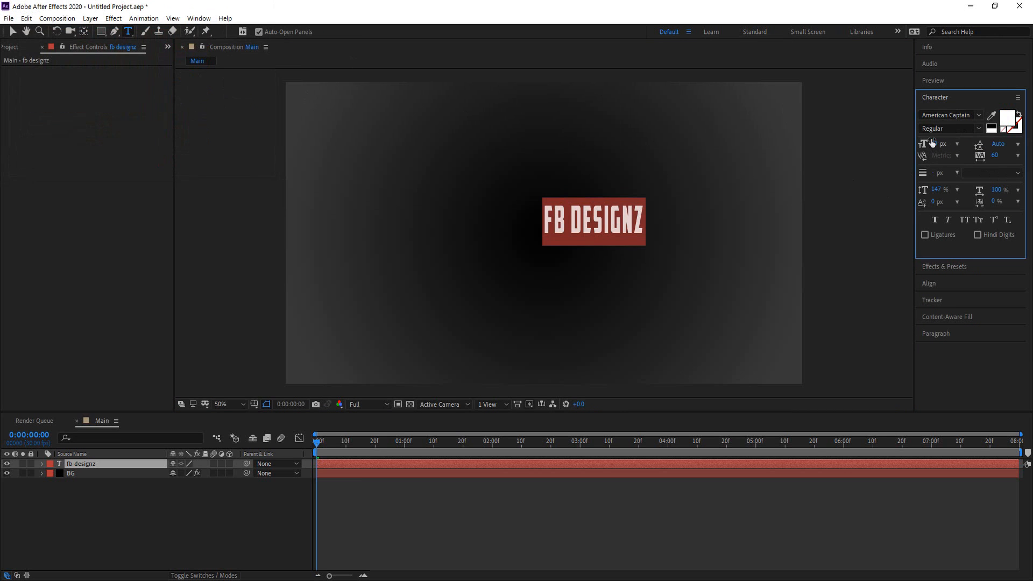
pyautogui.moveTo(932, 143); pyautogui.dragTo(1005, 143)
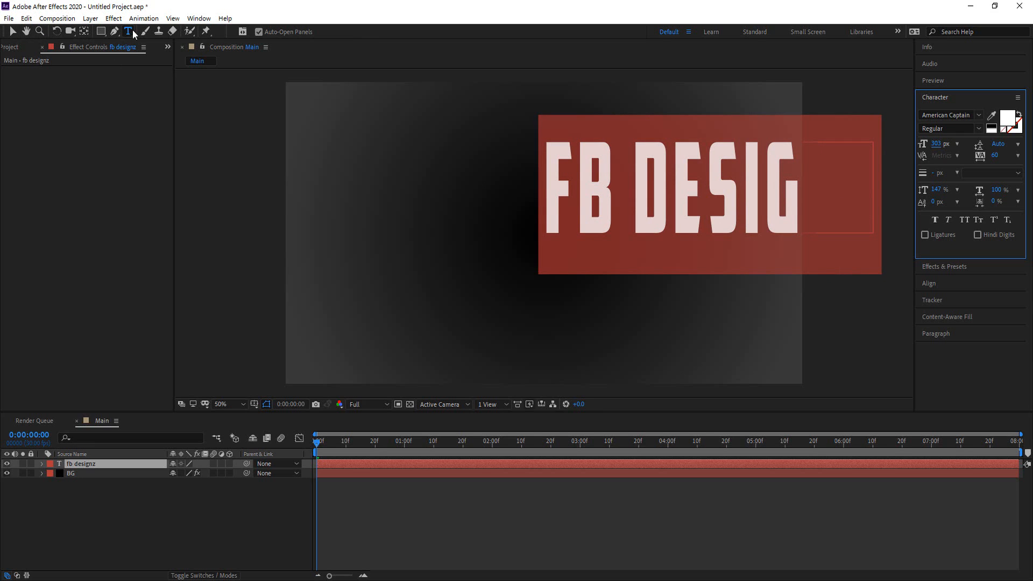
# Step: Move the title to the centre of the composition frame and deselect it
pyautogui.click(12, 33)
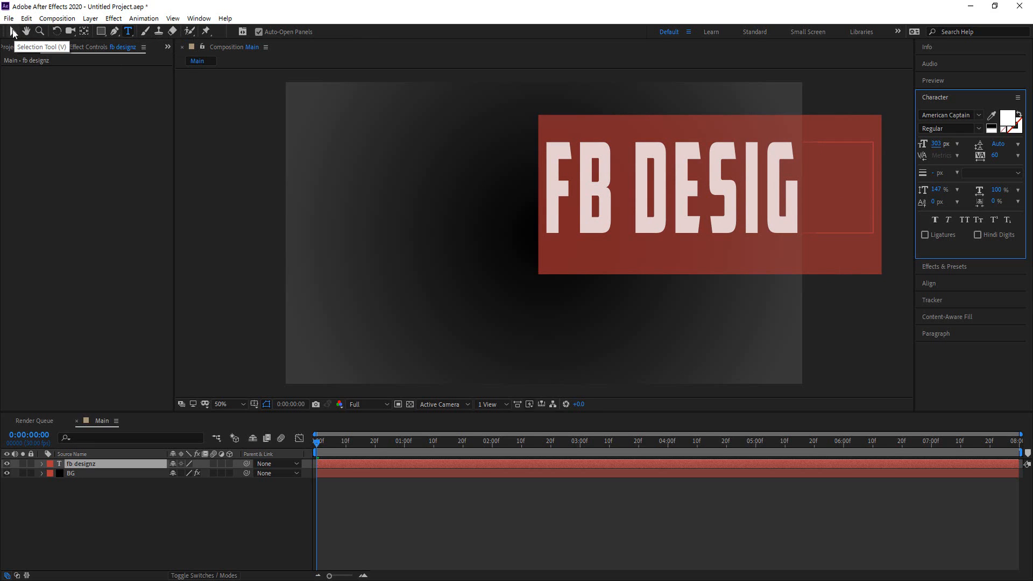
pyautogui.moveTo(676, 184); pyautogui.dragTo(520, 232)
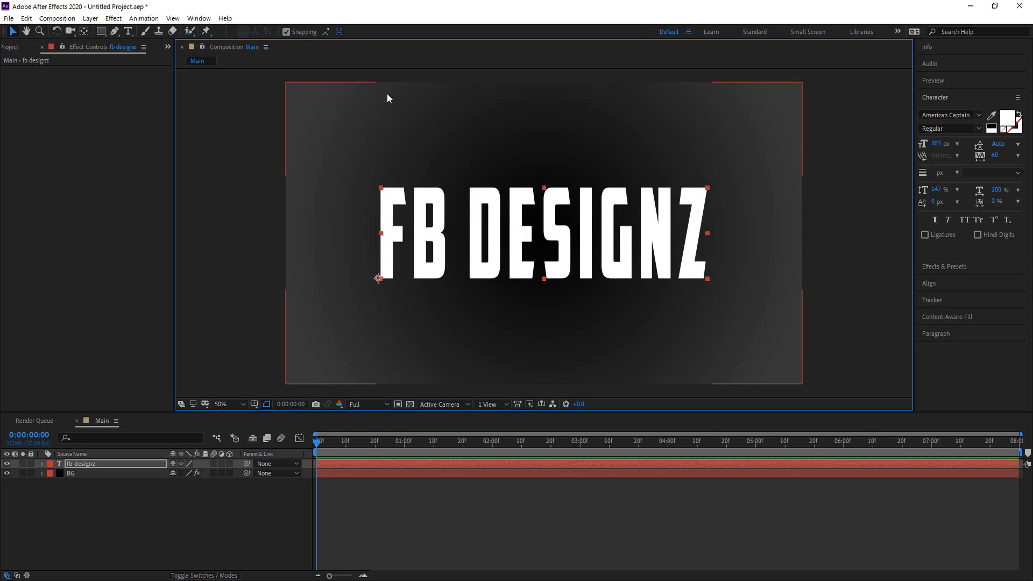
pyautogui.moveTo(538, 224)
pyautogui.mouseDown()
pyautogui.moveTo(543, 231)
pyautogui.moveTo(543, 167)
pyautogui.moveTo(565, 242)
pyautogui.moveTo(532, 237)
pyautogui.moveTo(554, 234)
pyautogui.moveTo(543, 232)
pyautogui.mouseUp()
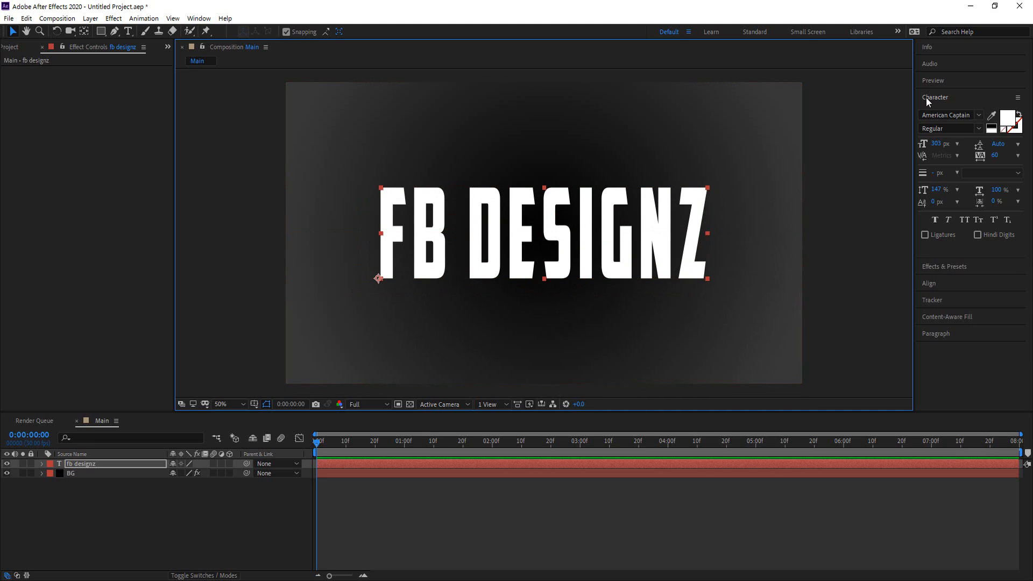
pyautogui.click(935, 283)
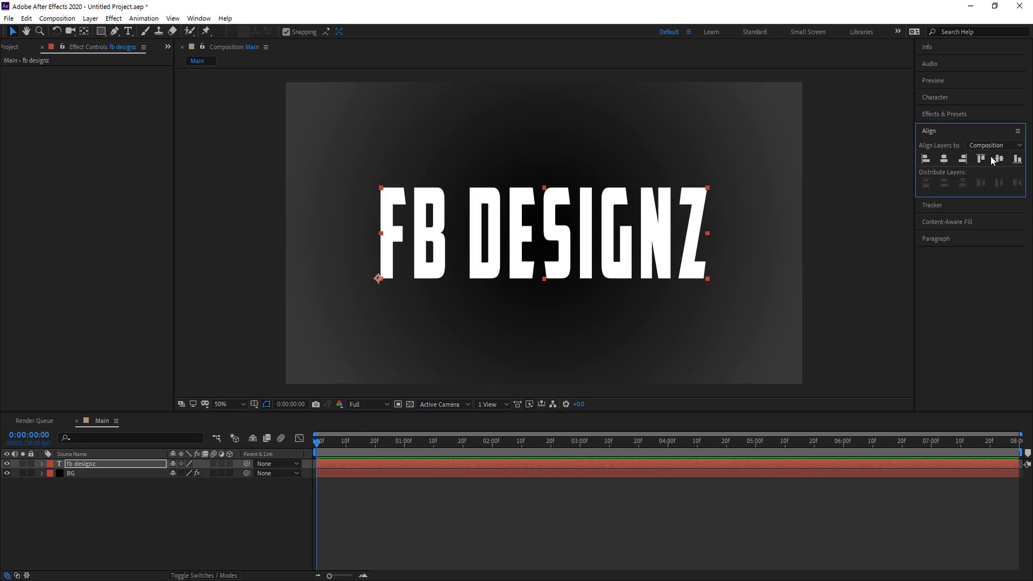
pyautogui.hotkey('ctrl', 's')
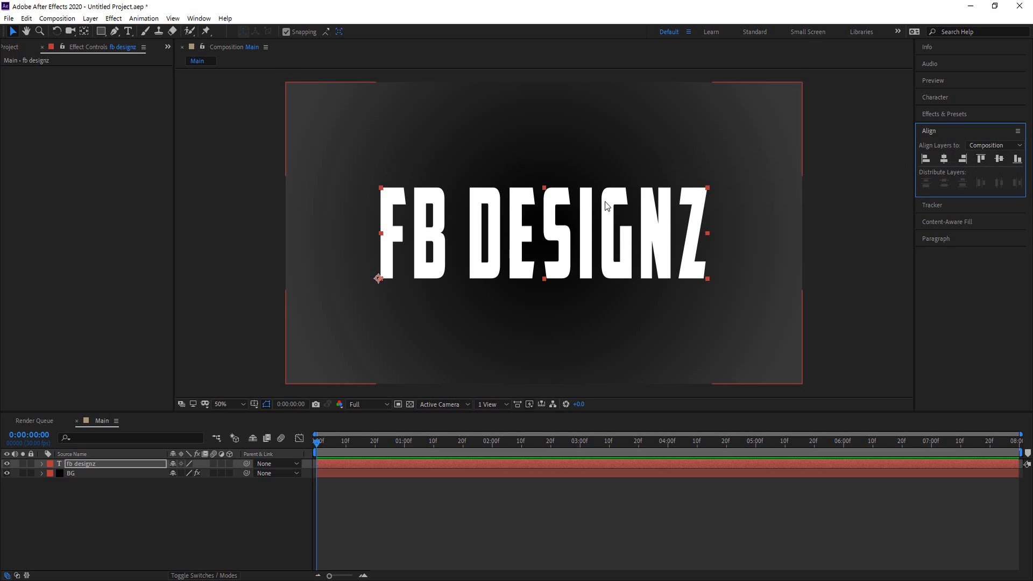
pyautogui.click(565, 348)
pyautogui.click(139, 512)
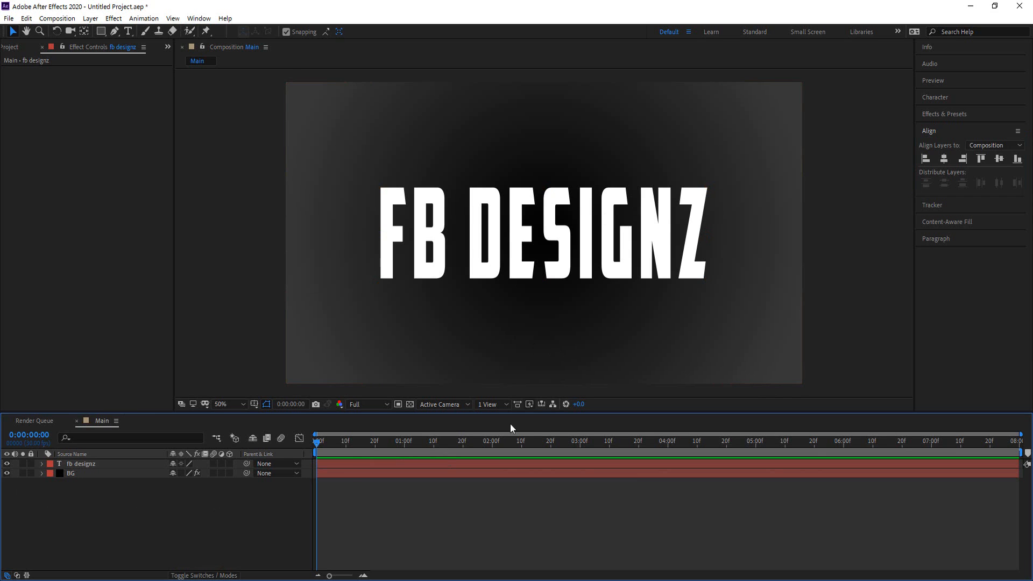
# Step: Apply the Let's Dance preset from the Text Scale animation presets to the title and preview the animation from the start
pyautogui.click(937, 114)
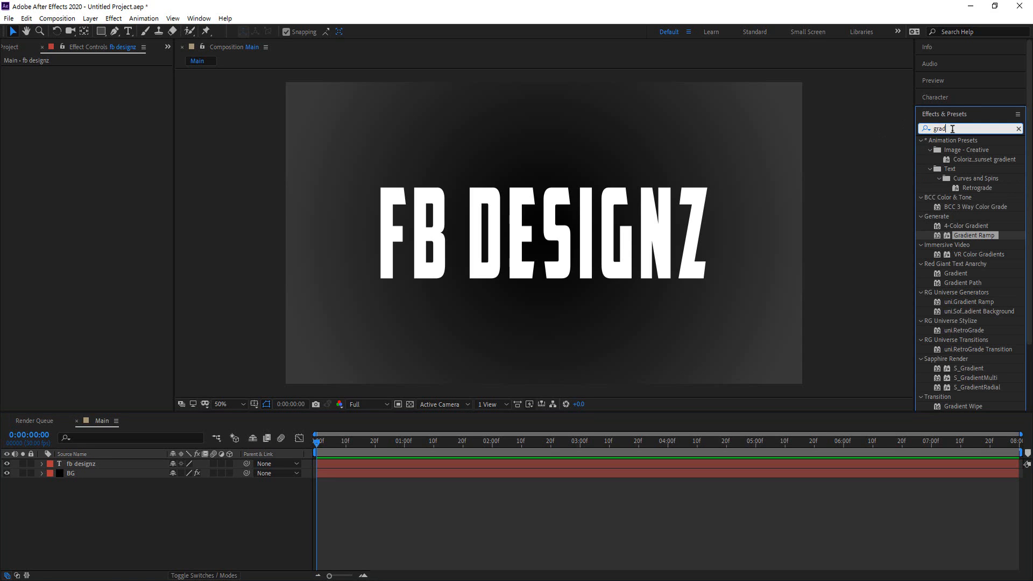
pyautogui.click(952, 129)
pyautogui.press('BackSpace')
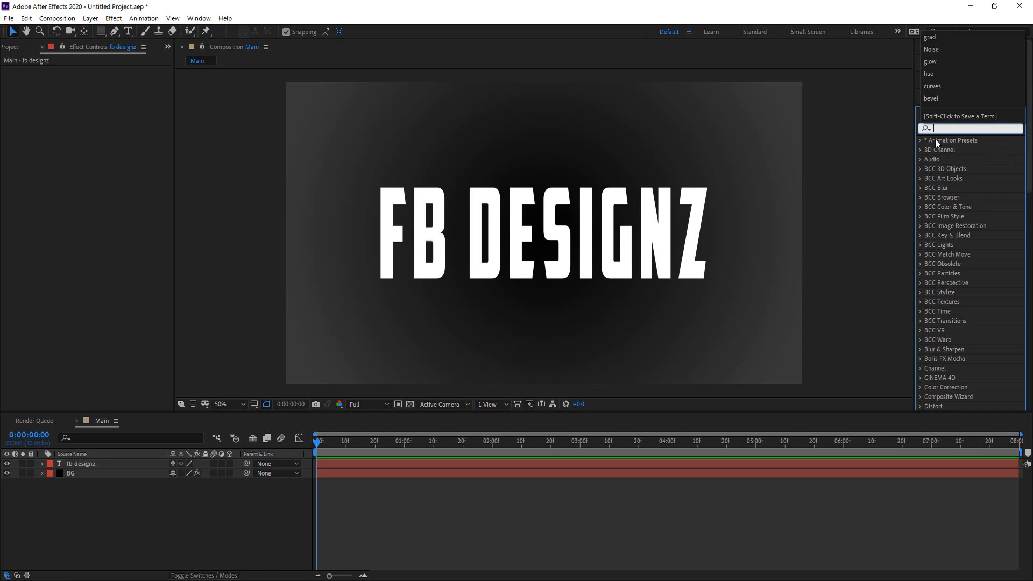
pyautogui.click(920, 141)
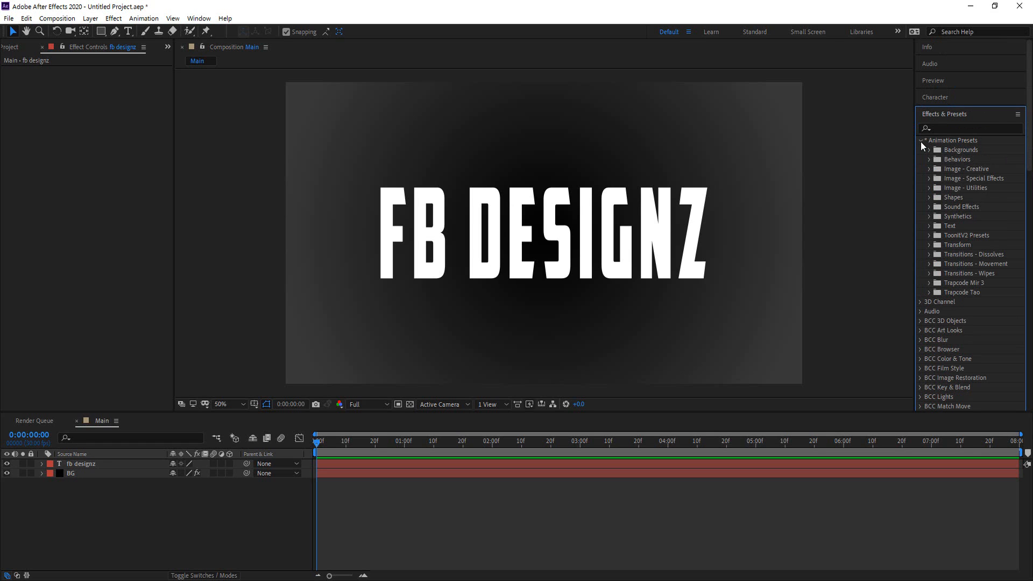
pyautogui.click(929, 227)
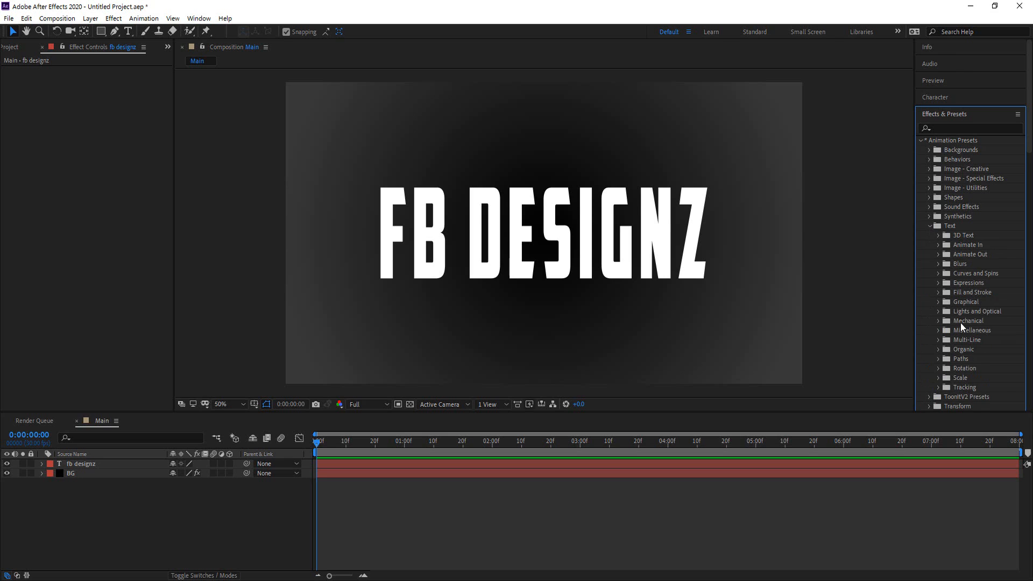
pyautogui.scroll(-2, 960, 325)
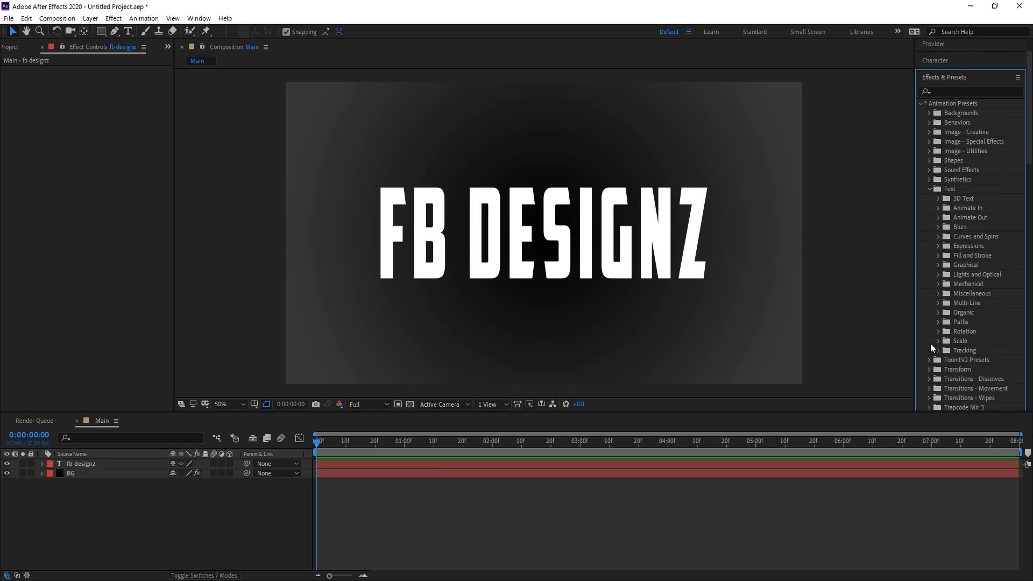
pyautogui.click(938, 341)
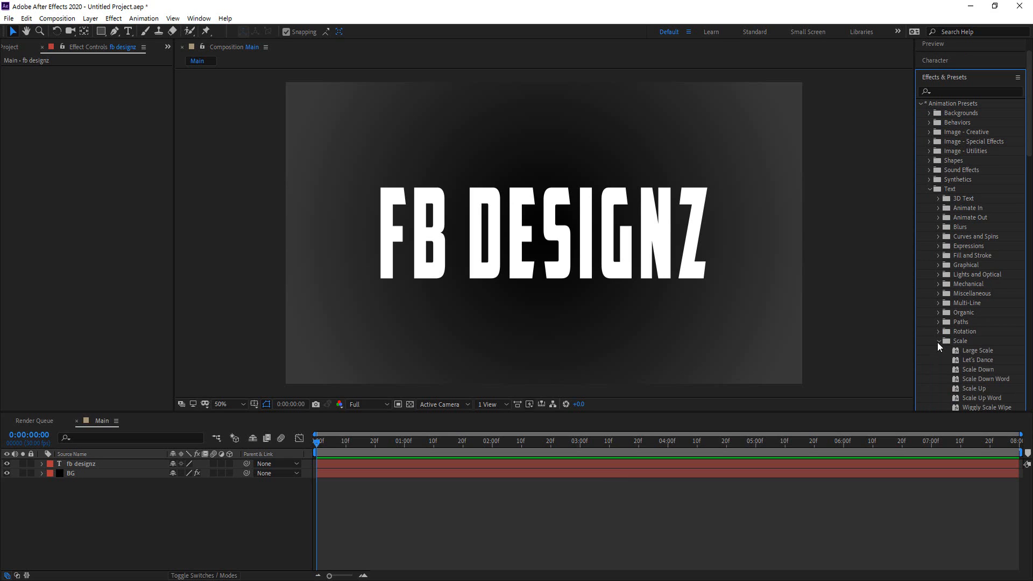
pyautogui.moveTo(966, 358); pyautogui.dragTo(568, 234)
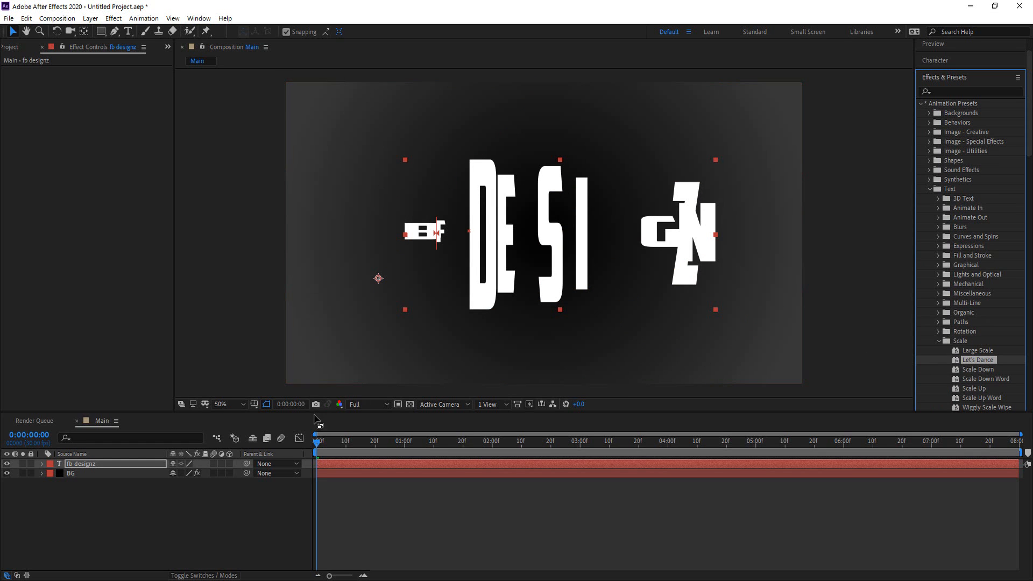
pyautogui.click(318, 447)
pyautogui.moveTo(318, 447)
pyautogui.mouseDown()
pyautogui.moveTo(489, 452)
pyautogui.moveTo(316, 451)
pyautogui.mouseUp()
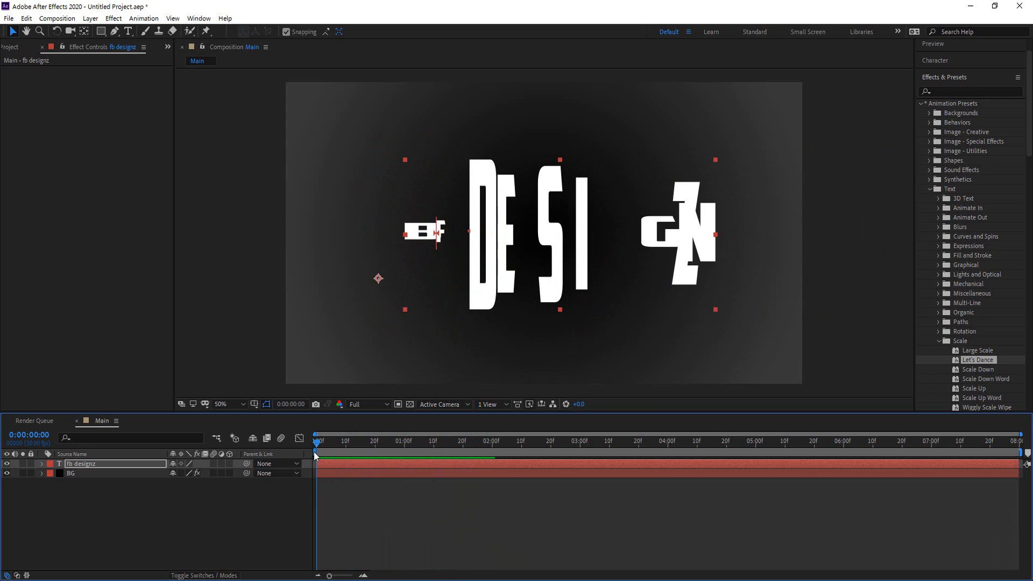
# Step: Copy both Offset keyframes of the title's Range Selector 1 and paste them at 6 seconds
pyautogui.click(95, 465)
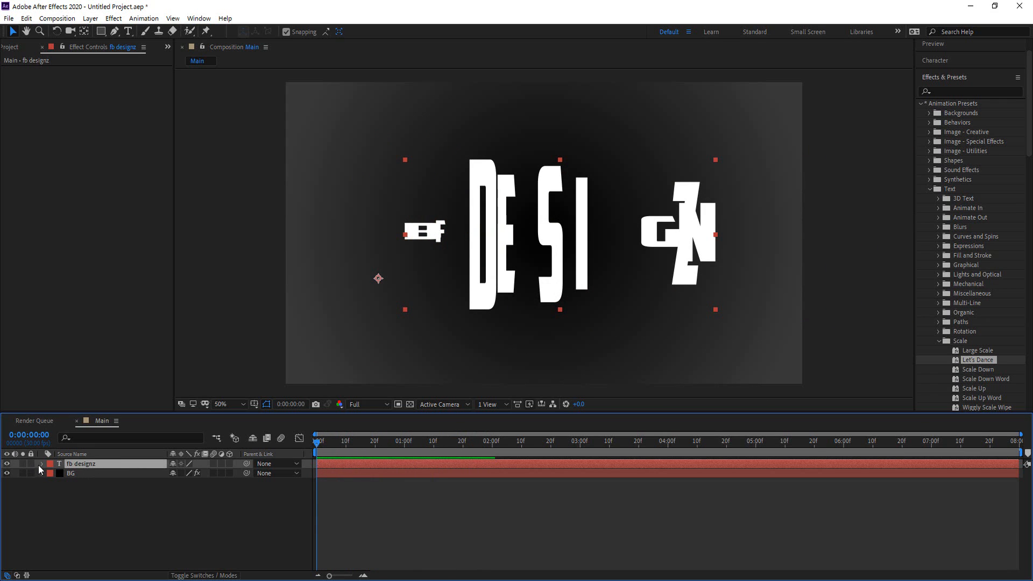
pyautogui.click(40, 464)
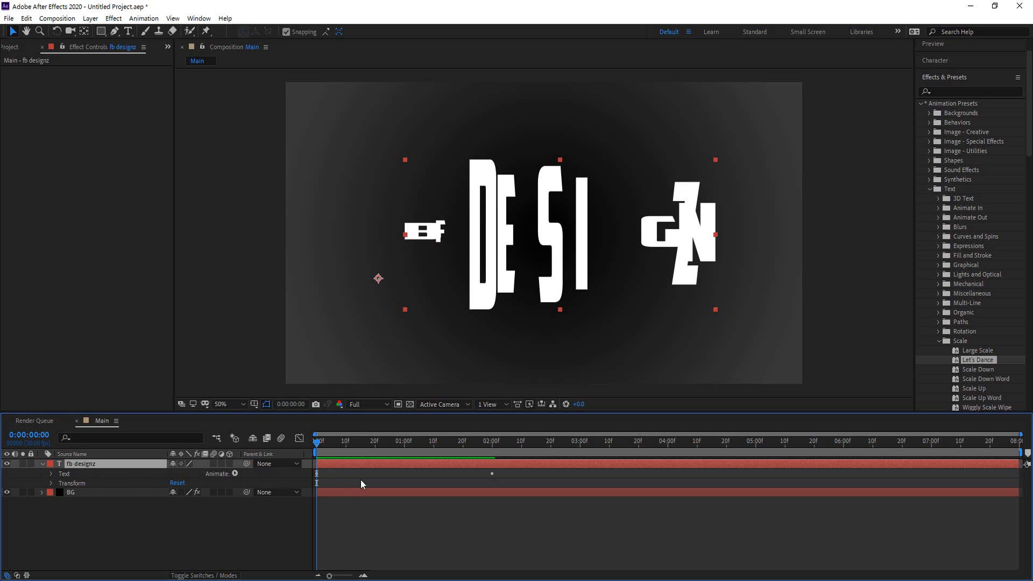
pyautogui.click(52, 472)
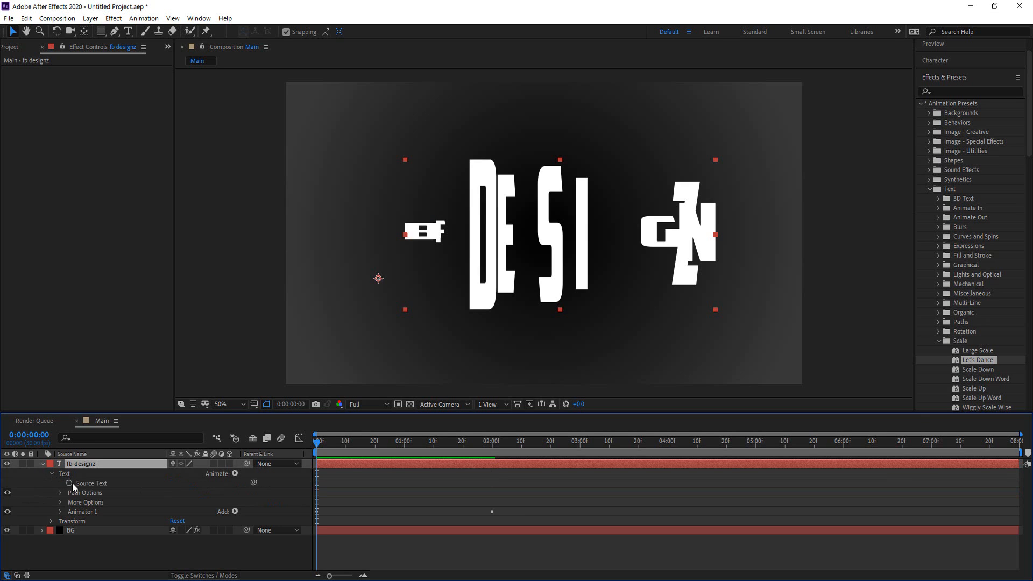
pyautogui.click(61, 512)
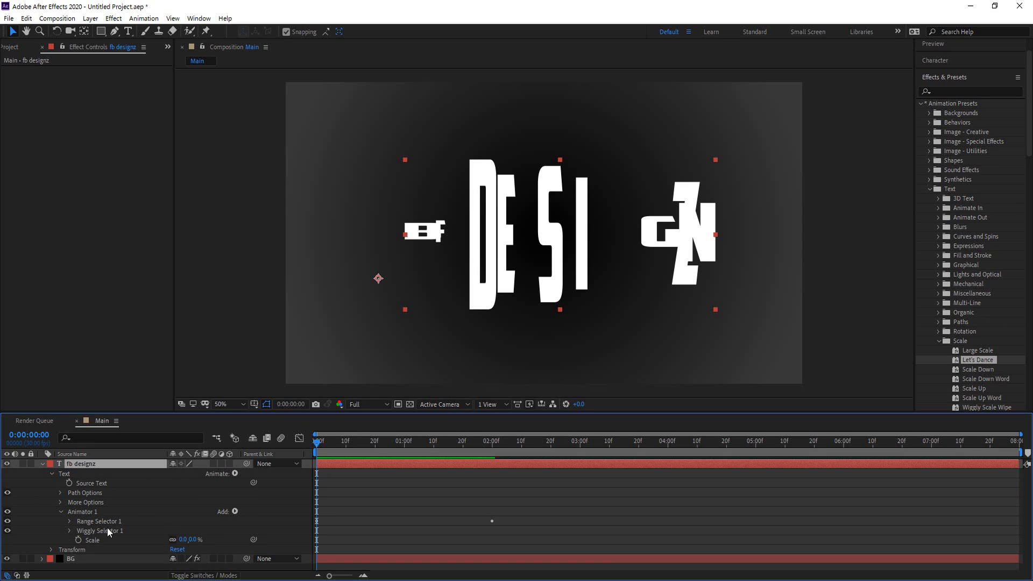
pyautogui.click(69, 520)
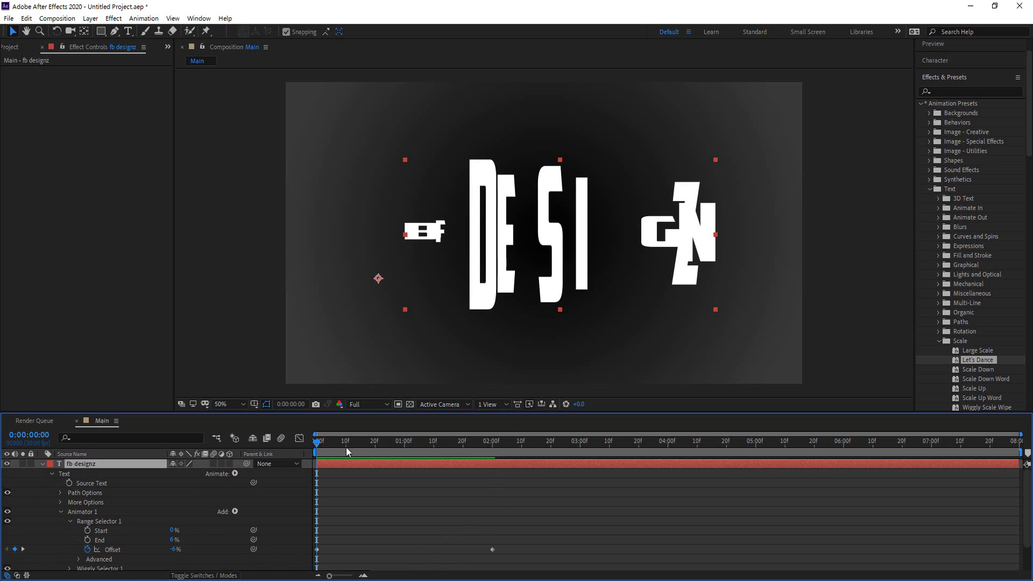
pyautogui.moveTo(321, 444); pyautogui.dragTo(492, 452)
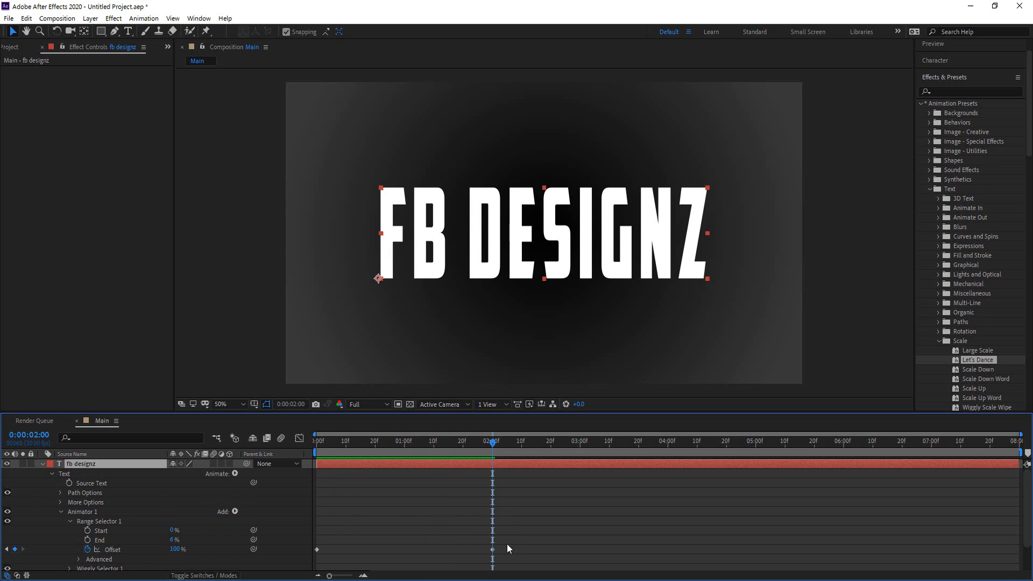
pyautogui.moveTo(508, 544); pyautogui.dragTo(306, 559)
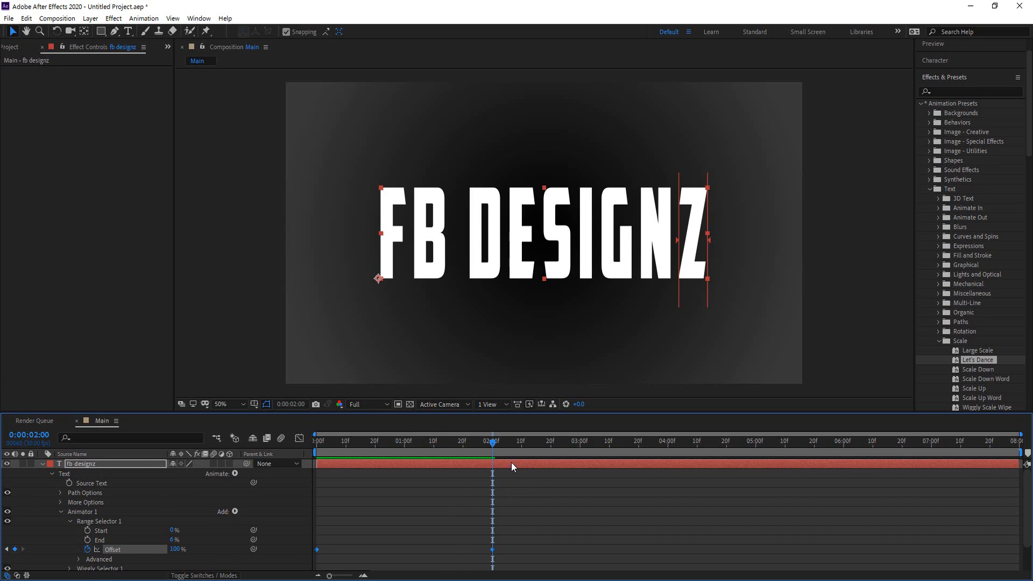
pyautogui.moveTo(672, 450); pyautogui.dragTo(844, 458)
pyautogui.hotkey('ctrl', 'v')
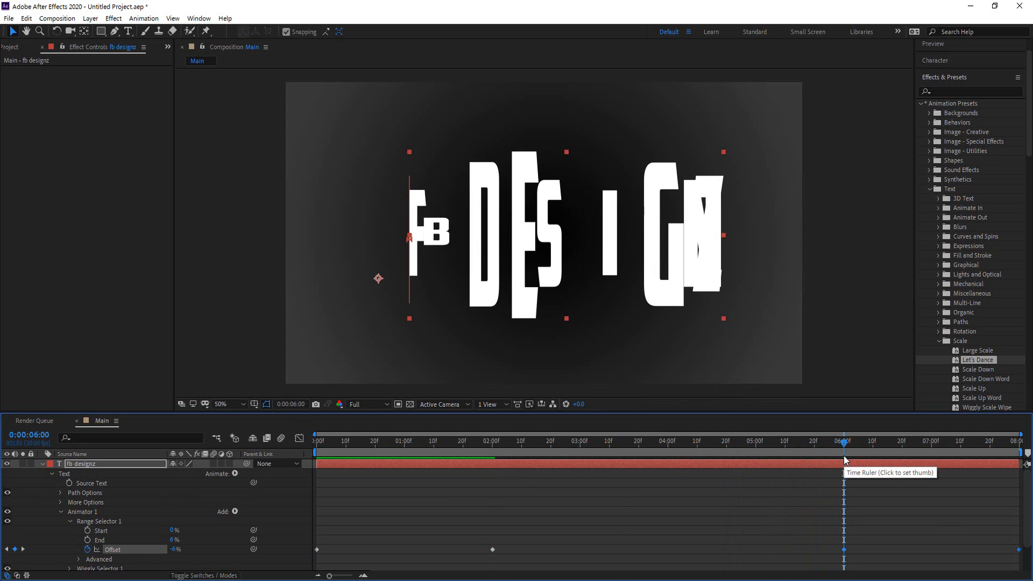
# Step: Swap the two pasted Offset keyframes so 100% sits at 6 seconds and -6% at 8 seconds, and return to the start
pyautogui.click(853, 559)
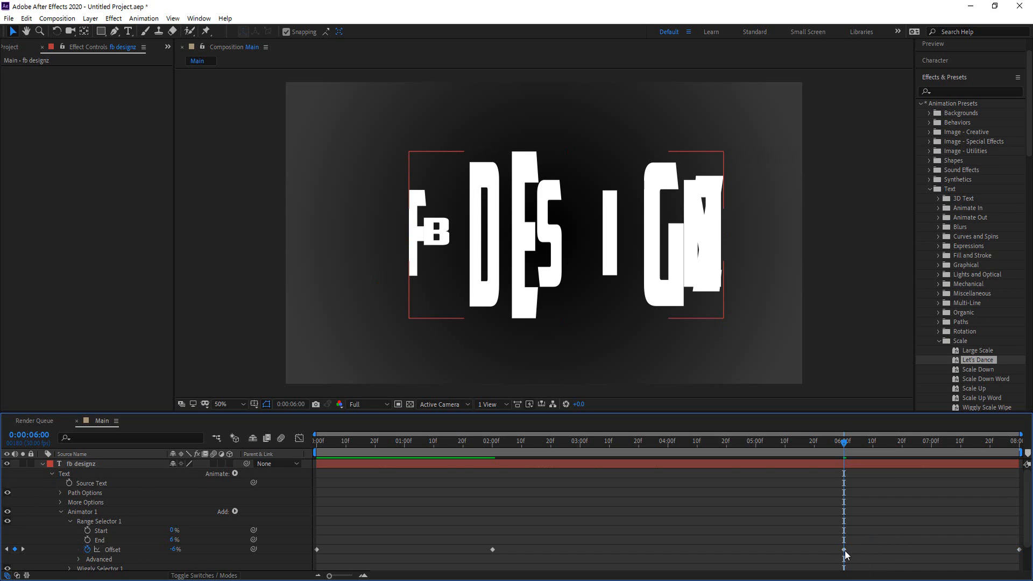
pyautogui.moveTo(844, 550); pyautogui.dragTo(950, 551)
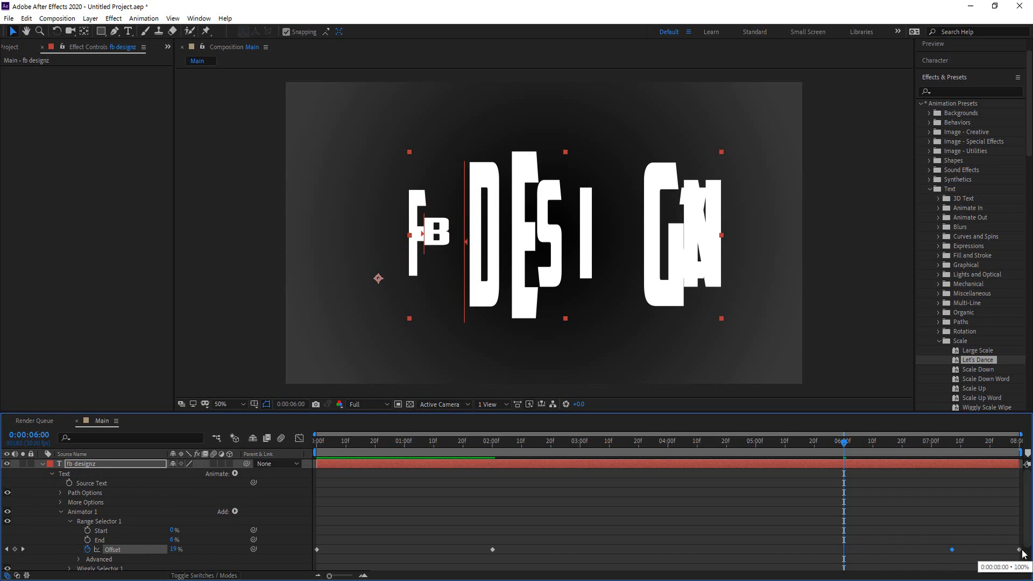
pyautogui.moveTo(1017, 549); pyautogui.dragTo(844, 554)
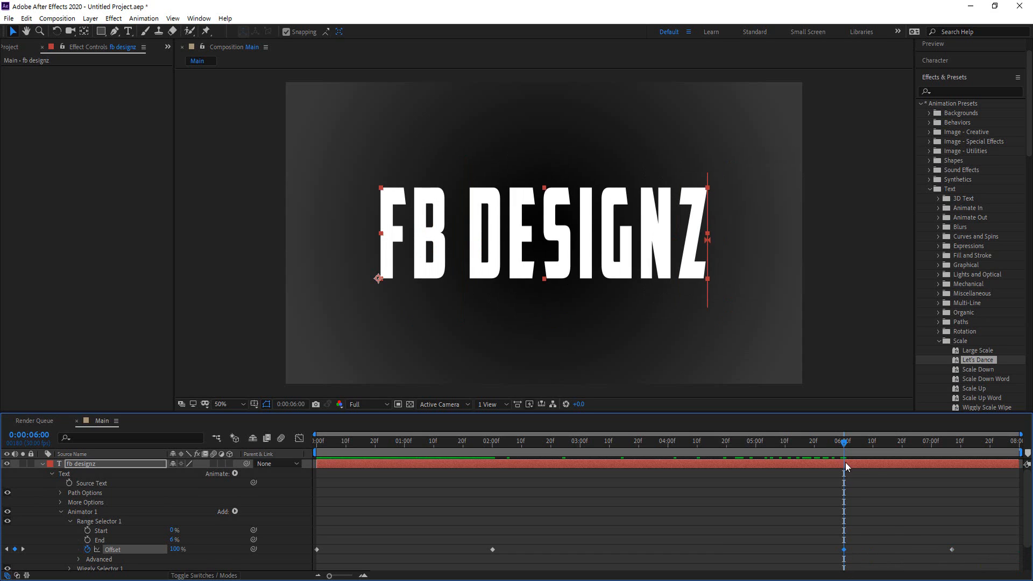
pyautogui.moveTo(952, 550); pyautogui.dragTo(1018, 549)
pyautogui.moveTo(846, 449); pyautogui.dragTo(204, 488)
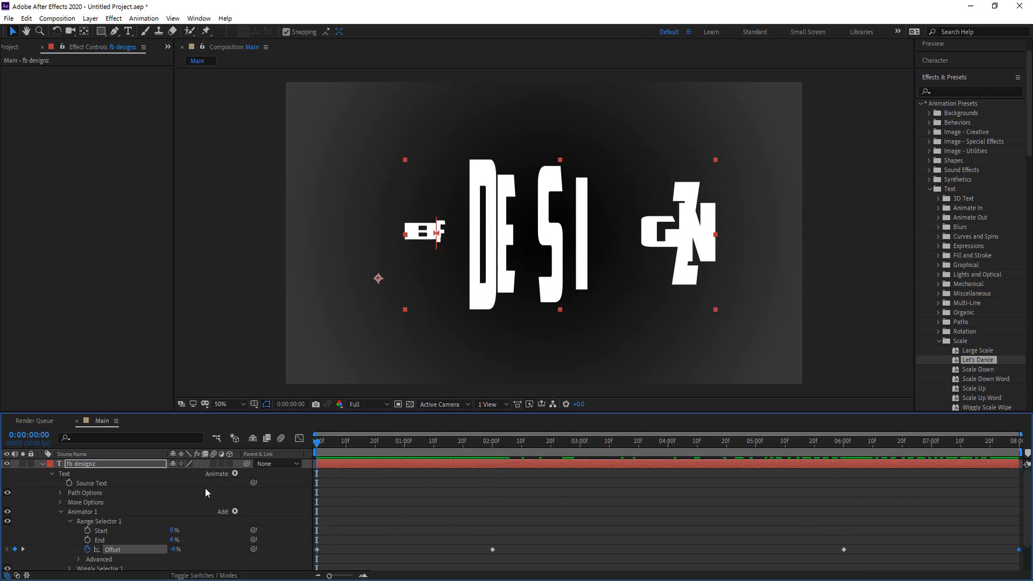
pyautogui.click(42, 464)
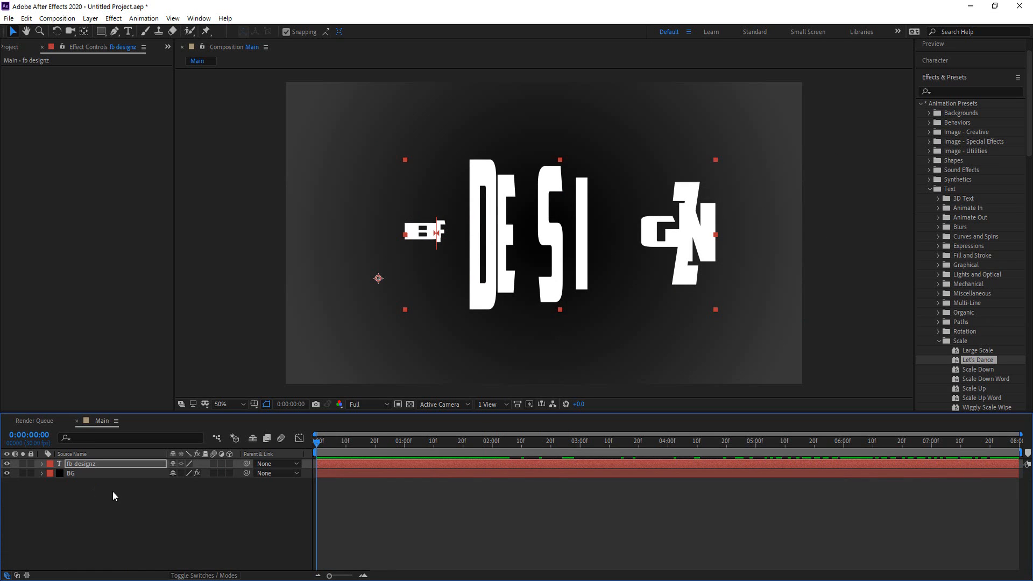
# Step: Add a Two-Node Camera to the composition with the Custom preset and 150 mm zoom, and dismiss the 2D layer warning
pyautogui.click(129, 506)
pyautogui.rightClick(110, 501)
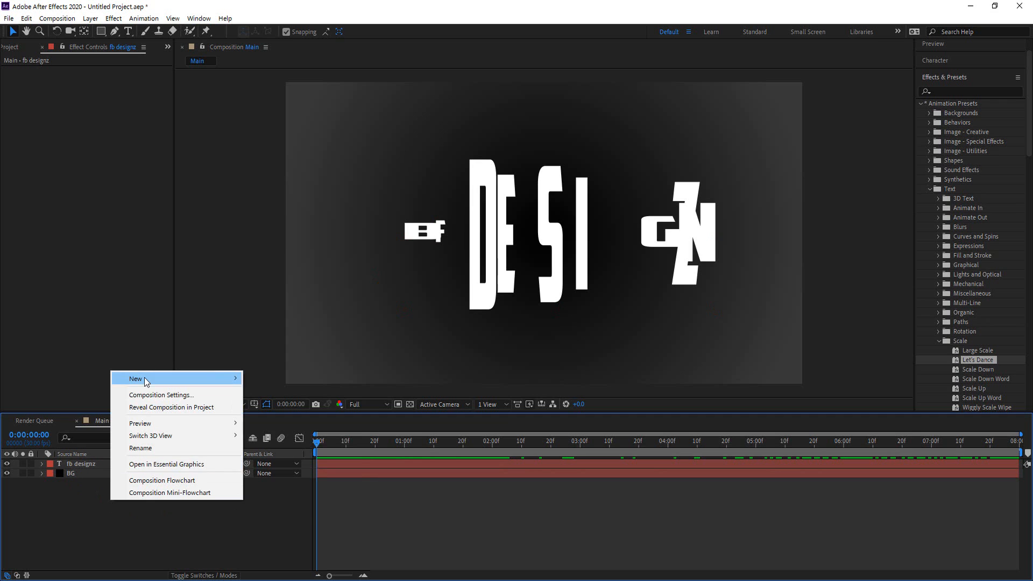
pyautogui.moveTo(138, 378)
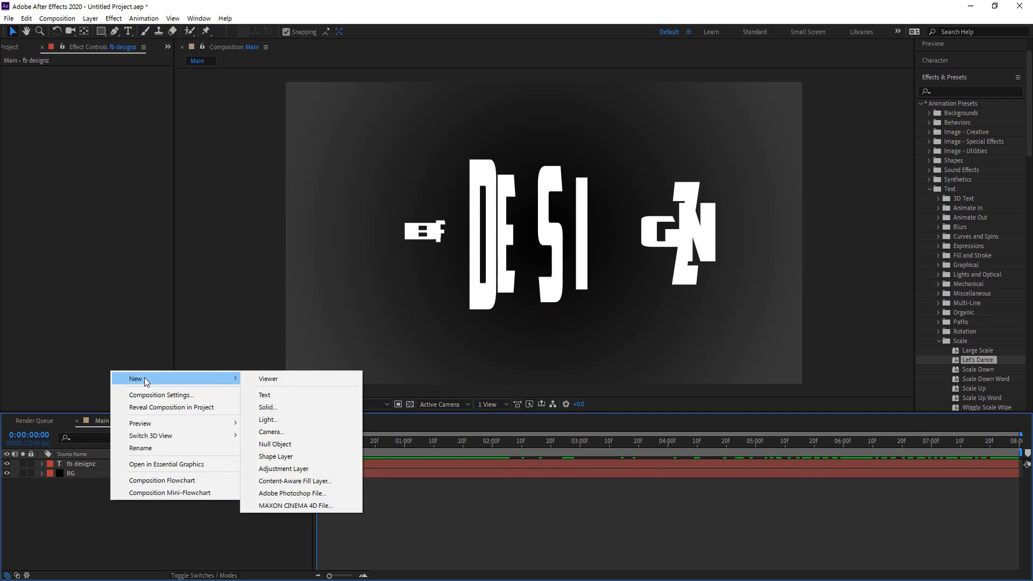
pyautogui.click(269, 432)
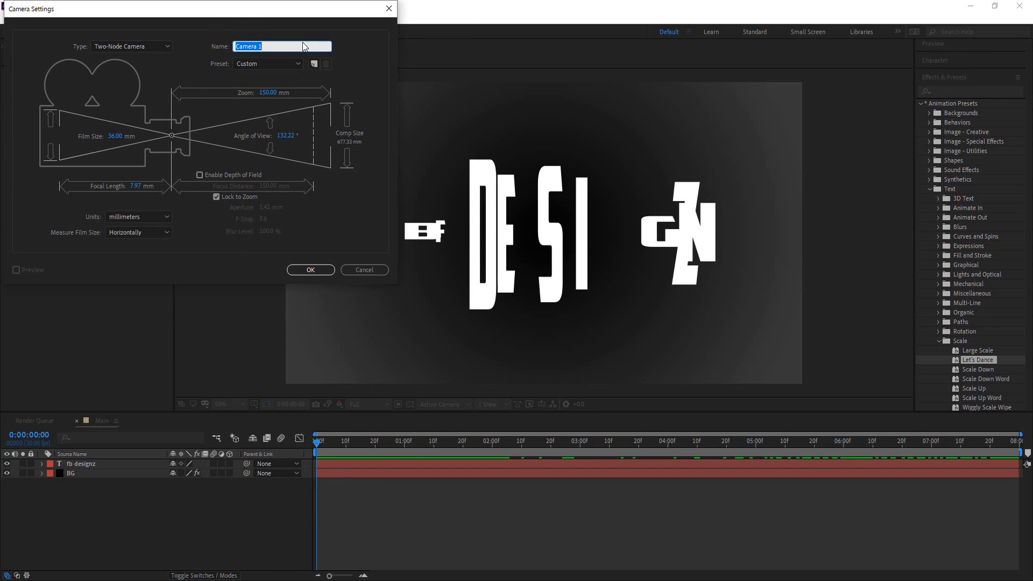
pyautogui.moveTo(220, 17); pyautogui.dragTo(521, 139)
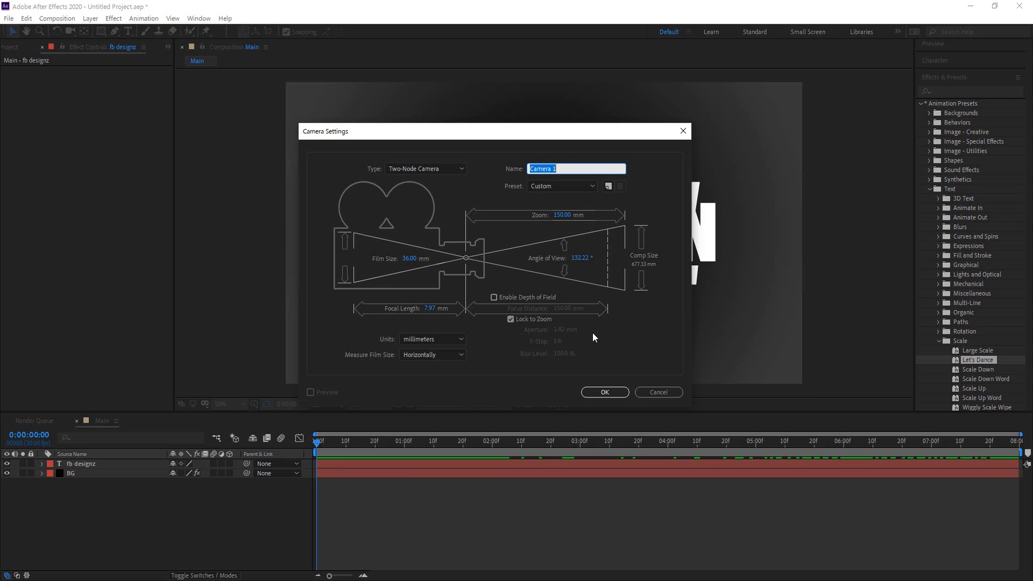
pyautogui.click(603, 393)
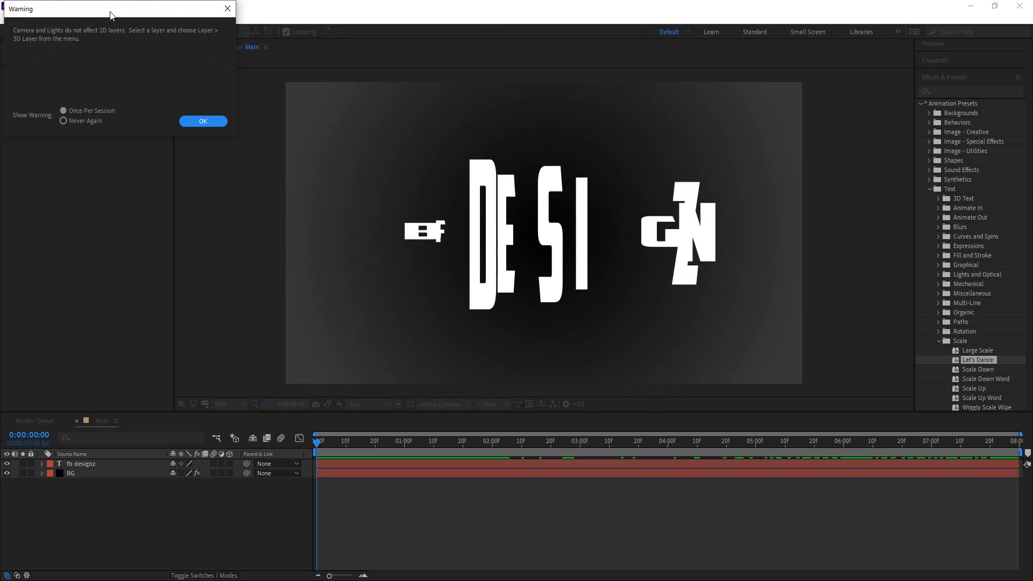
pyautogui.moveTo(108, 11); pyautogui.dragTo(364, 27)
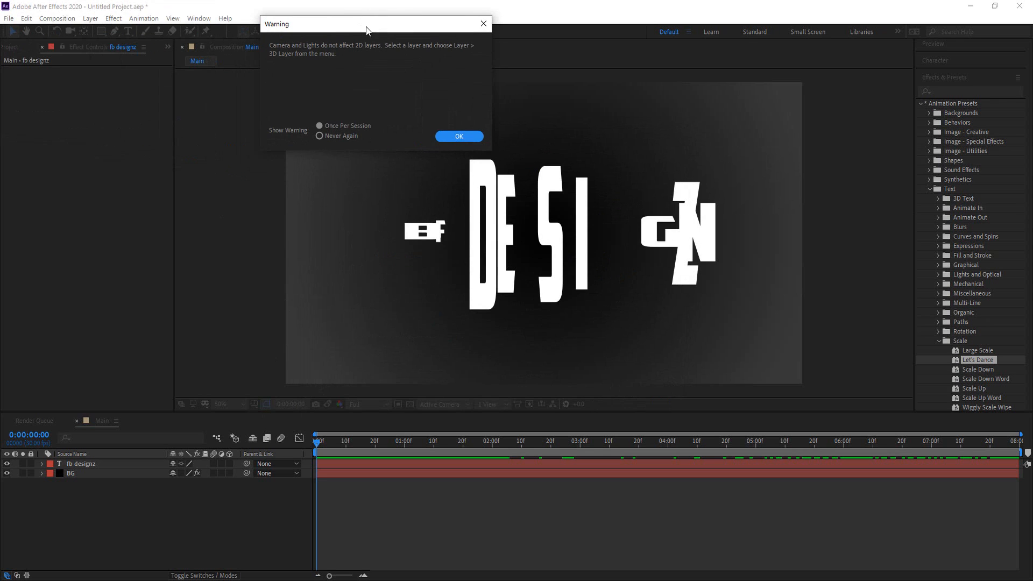
pyautogui.click(470, 135)
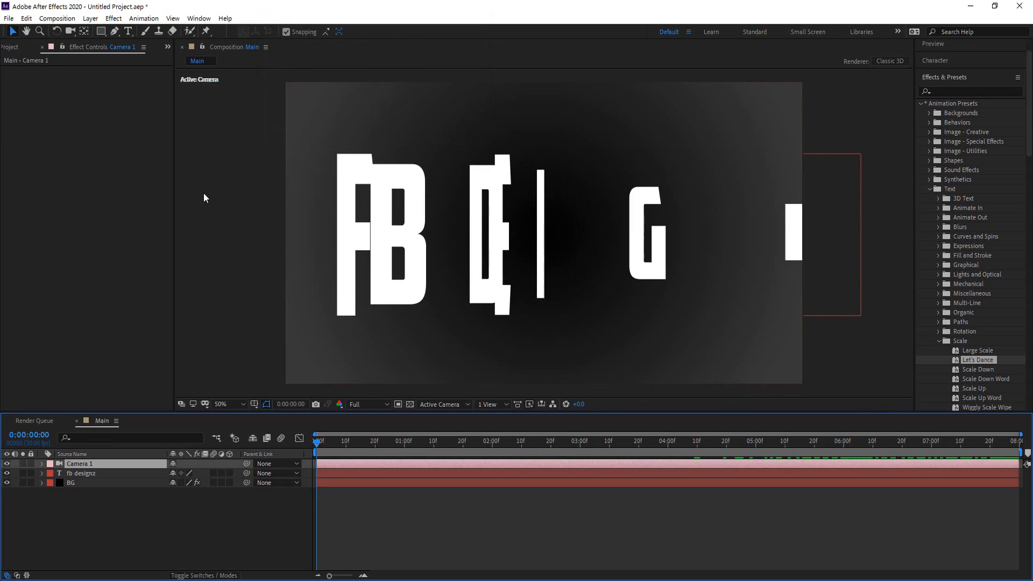
# Step: Turn the fb designz text layer into a 3D layer
pyautogui.click(79, 473)
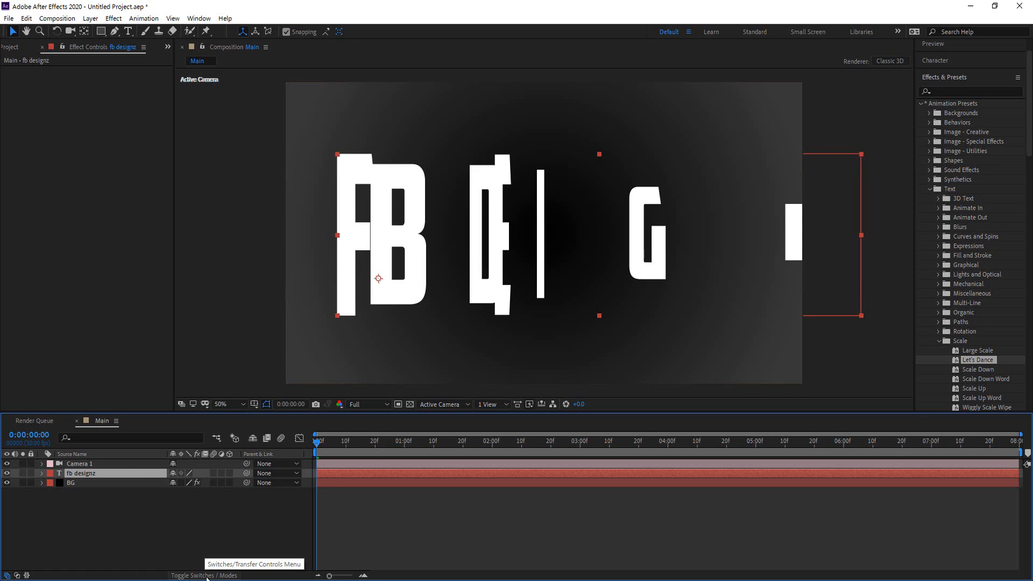
pyautogui.click(16, 575)
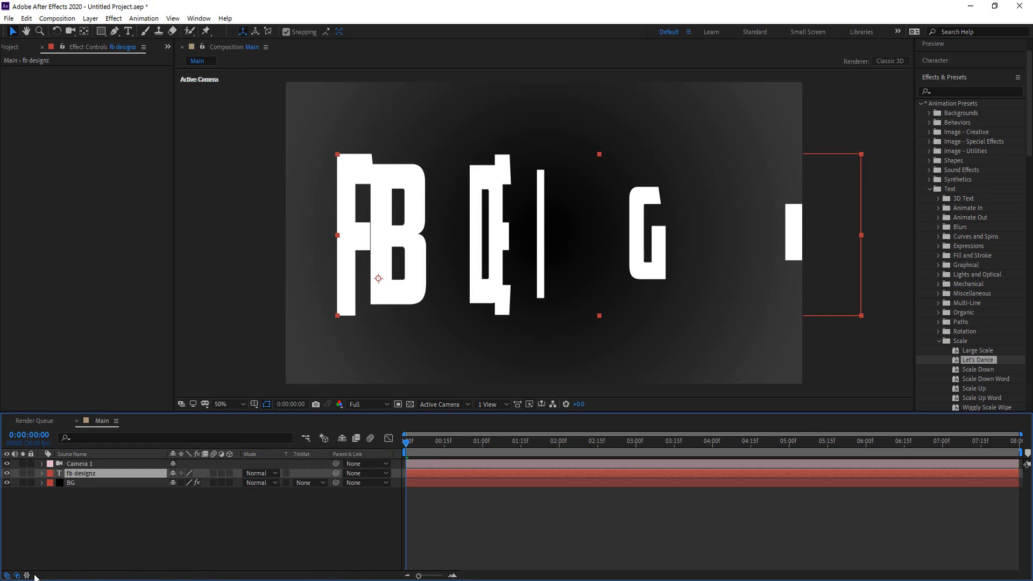
pyautogui.click(17, 575)
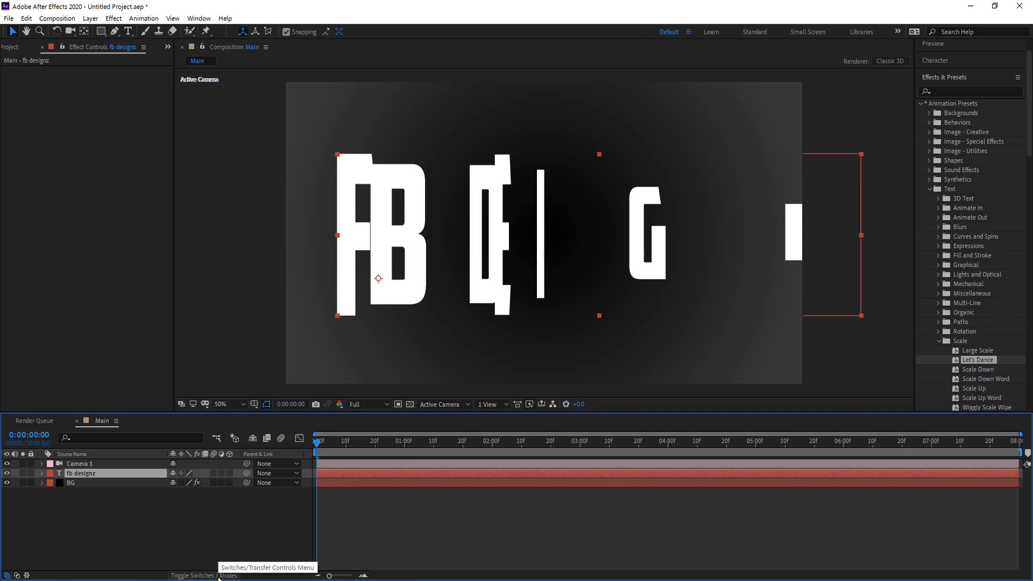
pyautogui.click(229, 473)
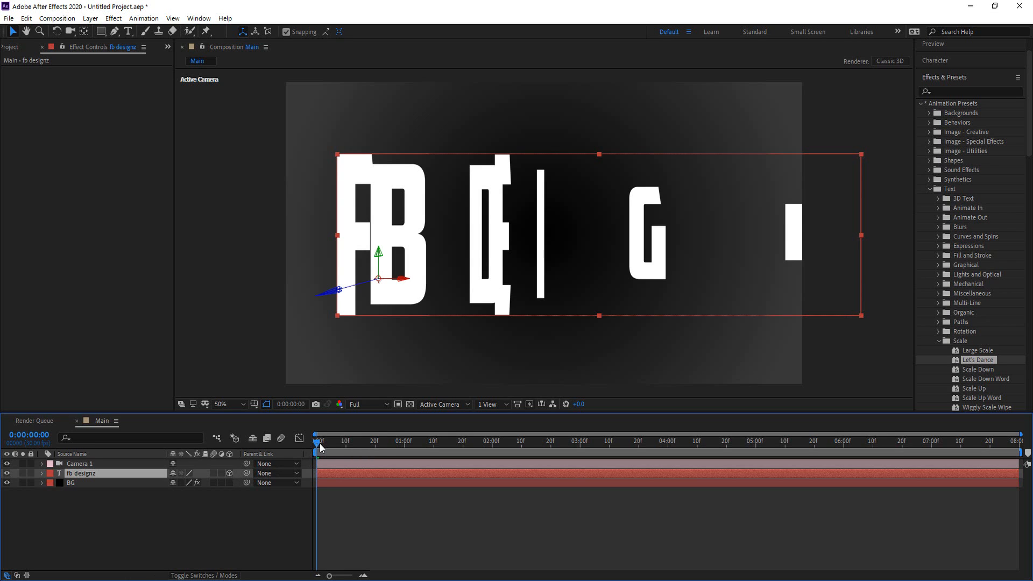
pyautogui.click(85, 464)
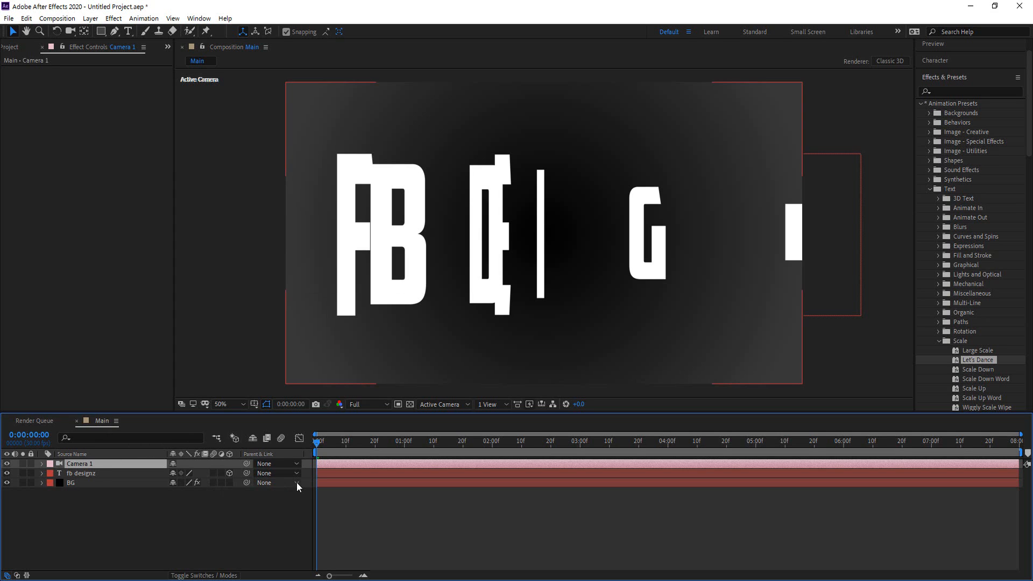
pyautogui.click(97, 506)
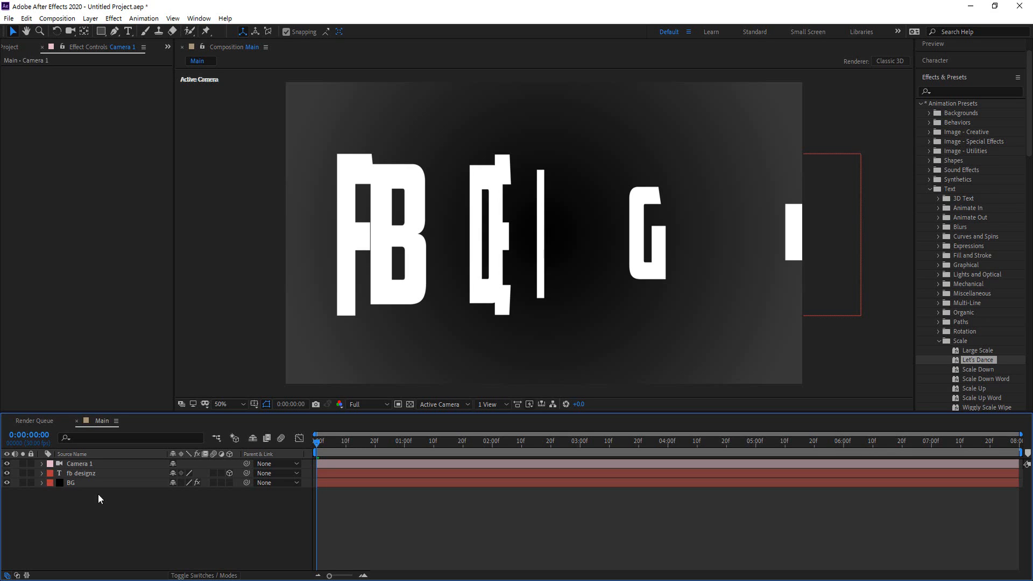
pyautogui.click(82, 463)
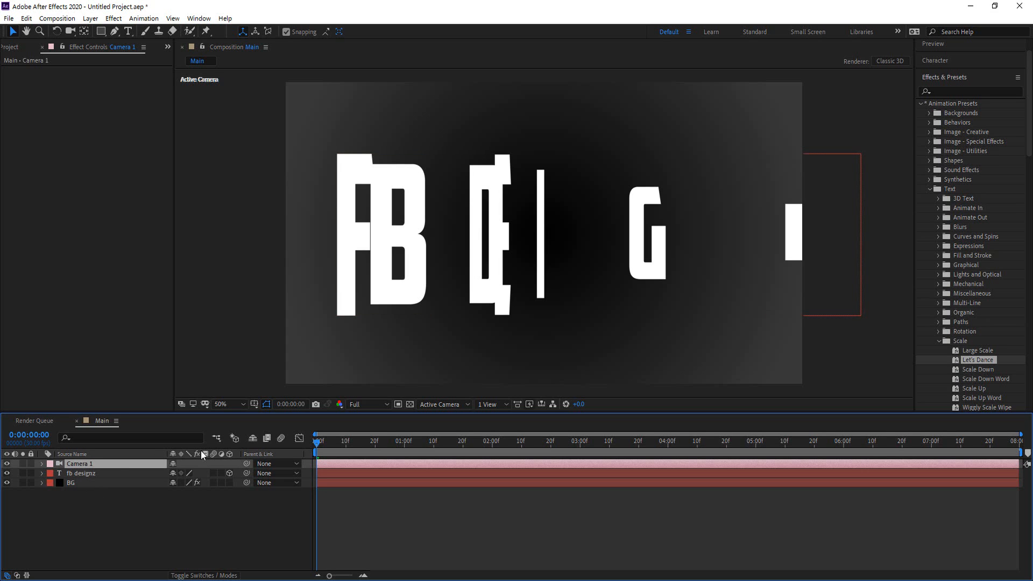
pyautogui.rightClick(144, 510)
pyautogui.click(124, 515)
pyautogui.click(124, 515)
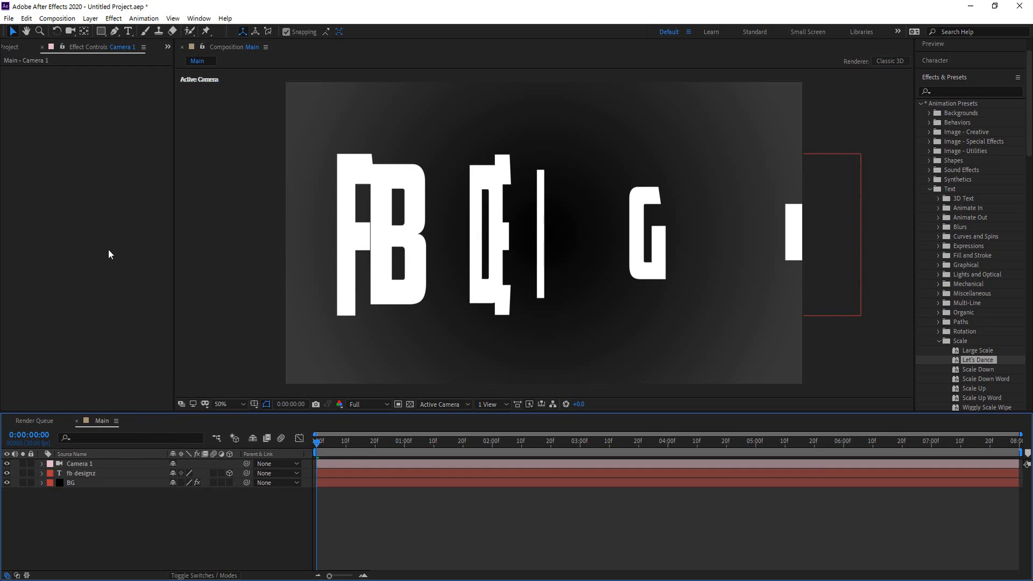
# Step: Pull the camera back from the title with the camera tool, and fine-tune its distance at 2 seconds to about Z -527
pyautogui.click(70, 30)
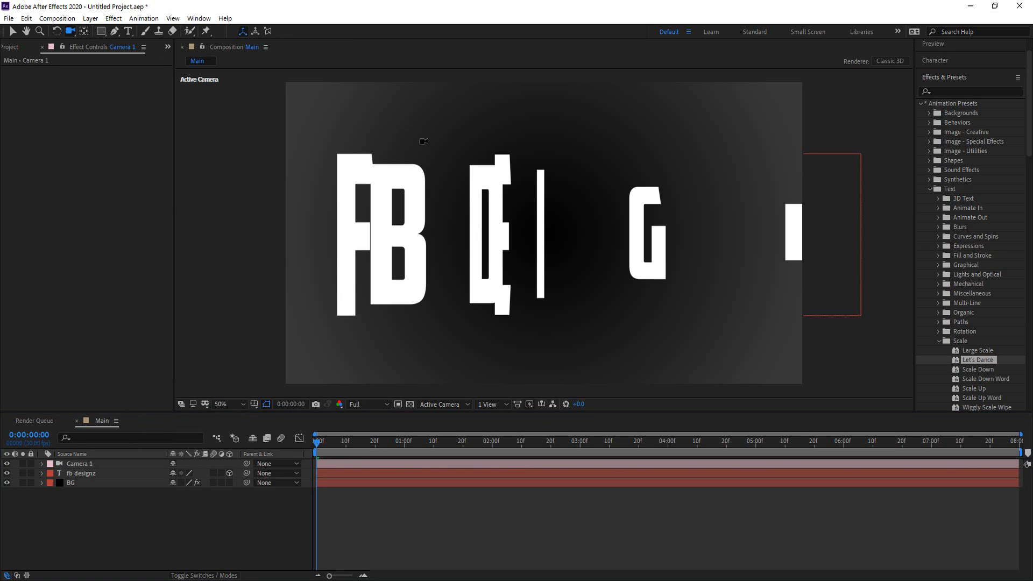
pyautogui.moveTo(580, 270); pyautogui.dragTo(572, 299)
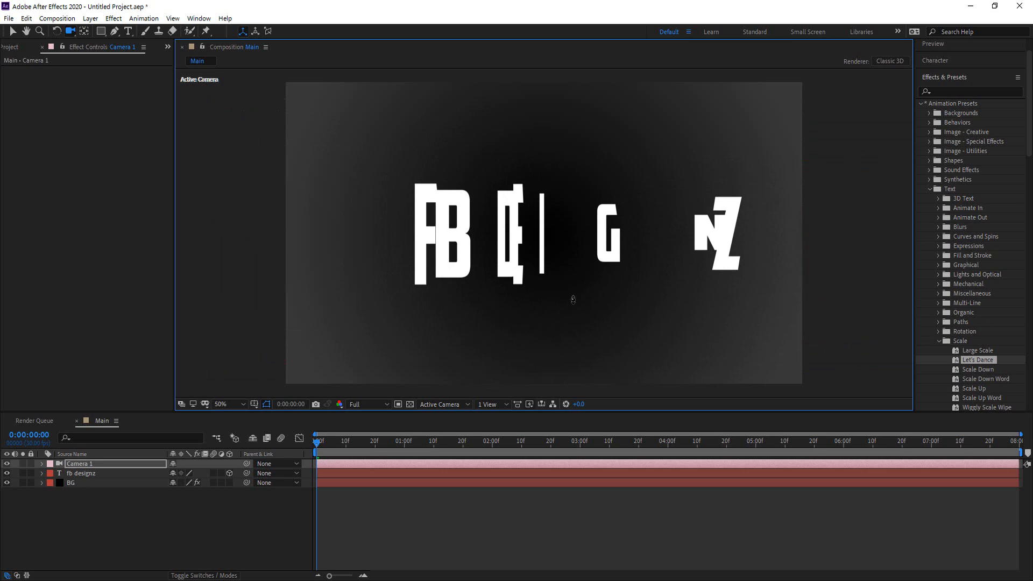
pyautogui.moveTo(323, 445); pyautogui.dragTo(492, 447)
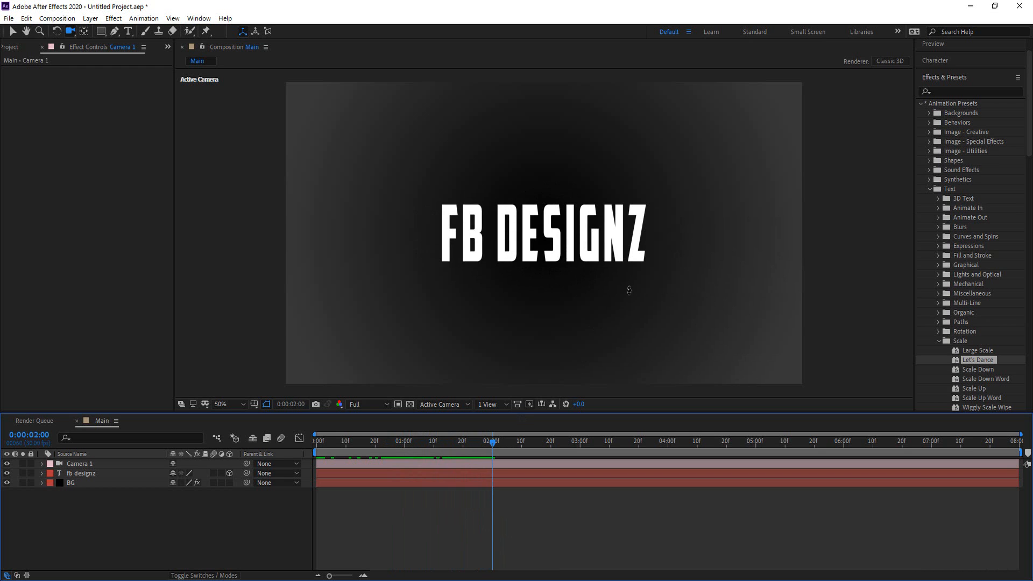
pyautogui.moveTo(628, 290)
pyautogui.mouseDown()
pyautogui.moveTo(636, 283)
pyautogui.moveTo(637, 306)
pyautogui.mouseUp()
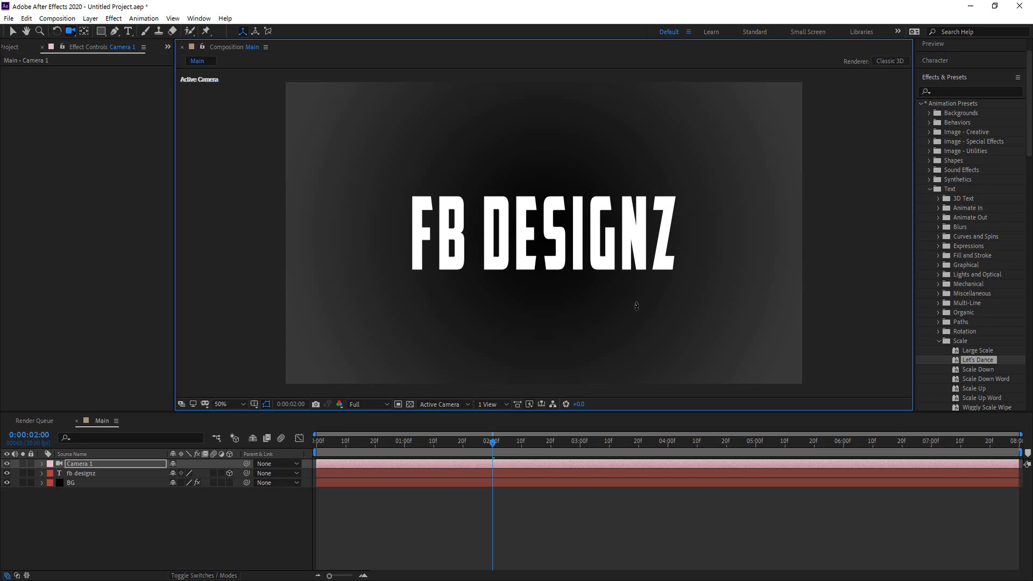
pyautogui.moveTo(636, 306); pyautogui.dragTo(636, 306)
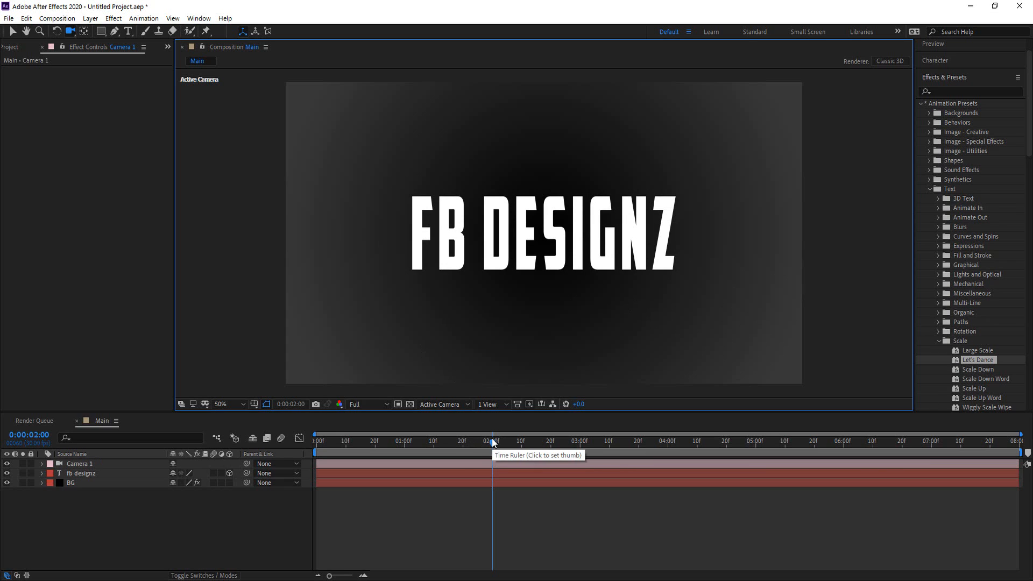
# Step: Keyframe the camera's Position at 0 seconds and dolly it forward past the title to a Z position of about 58
pyautogui.moveTo(495, 447); pyautogui.dragTo(304, 456)
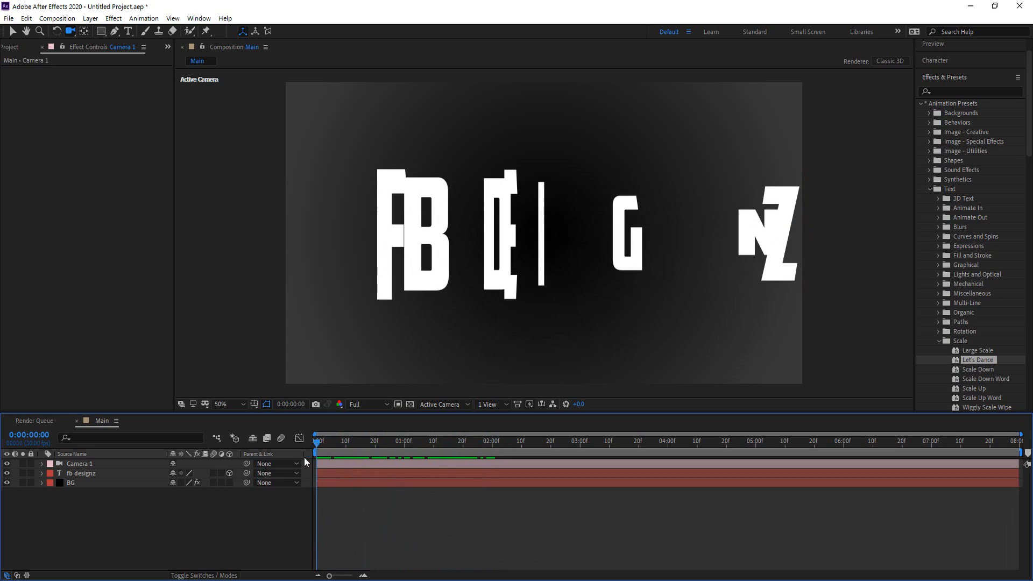
pyautogui.click(86, 466)
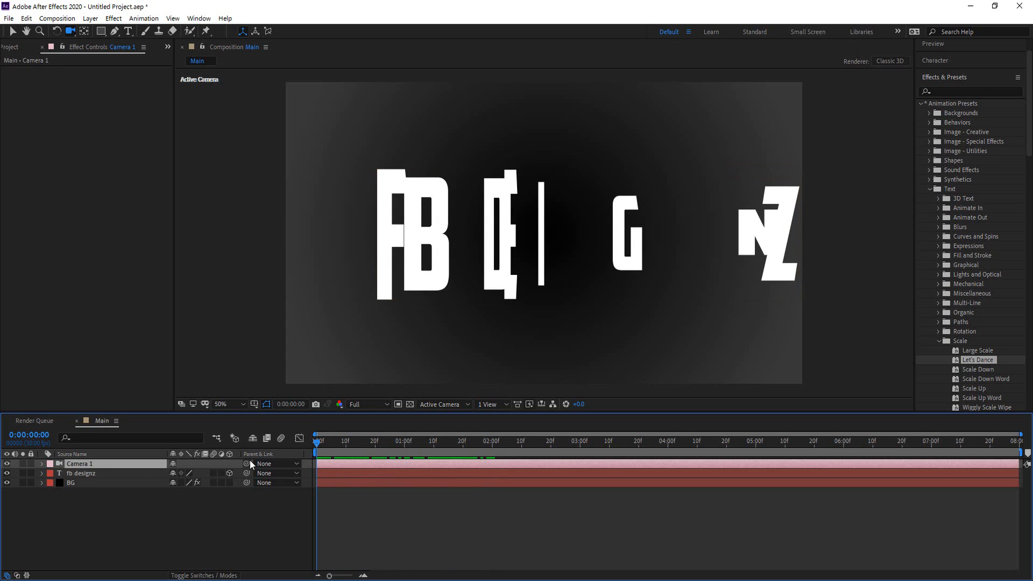
pyautogui.press('p')
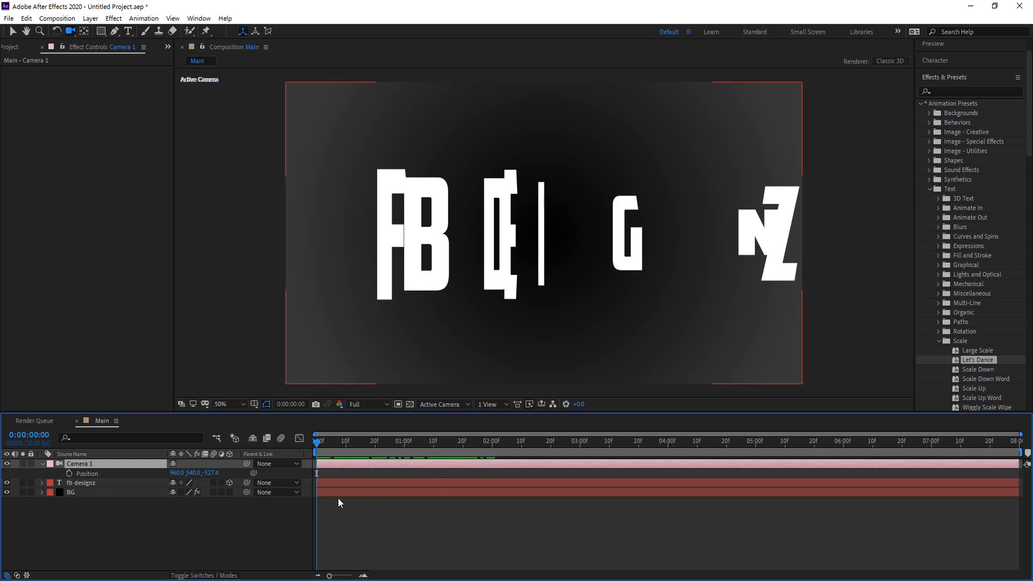
pyautogui.click(69, 474)
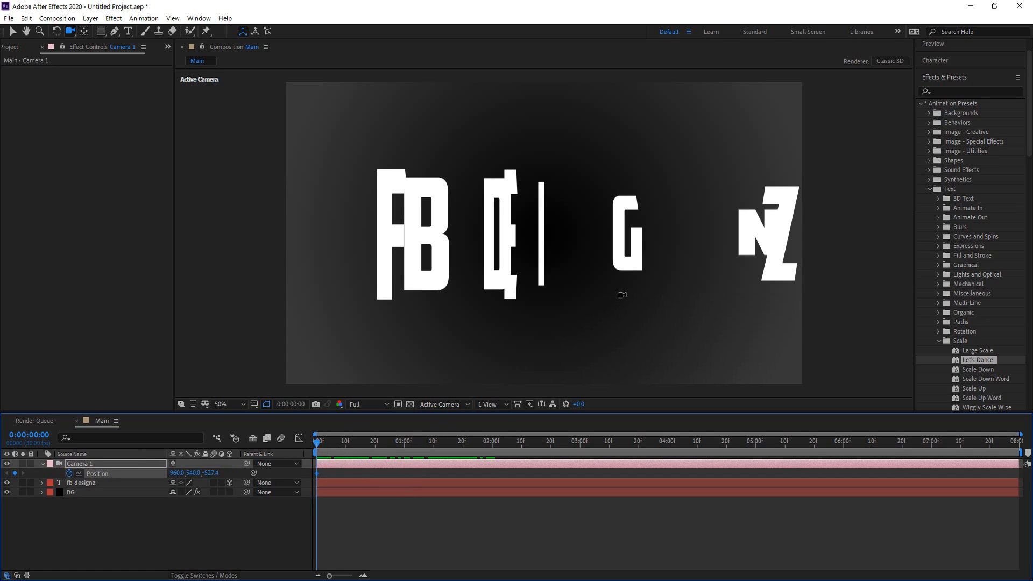
pyautogui.moveTo(627, 297); pyautogui.dragTo(622, 225)
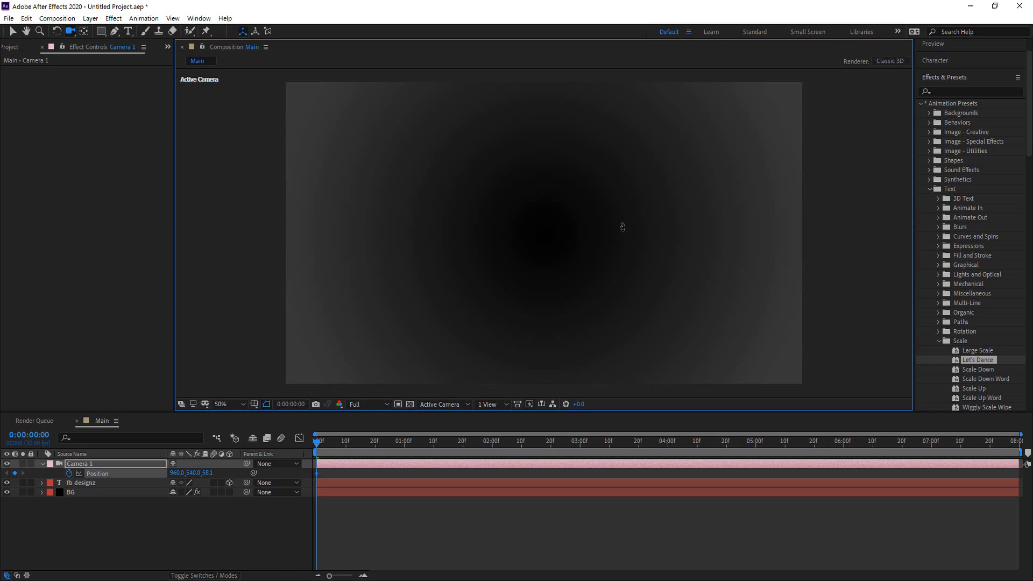
pyautogui.moveTo(623, 226); pyautogui.dragTo(620, 225)
# Step: Pull the camera back to a Z position of about -472 at 2 seconds and scrub through the move
pyautogui.moveTo(317, 446); pyautogui.dragTo(494, 450)
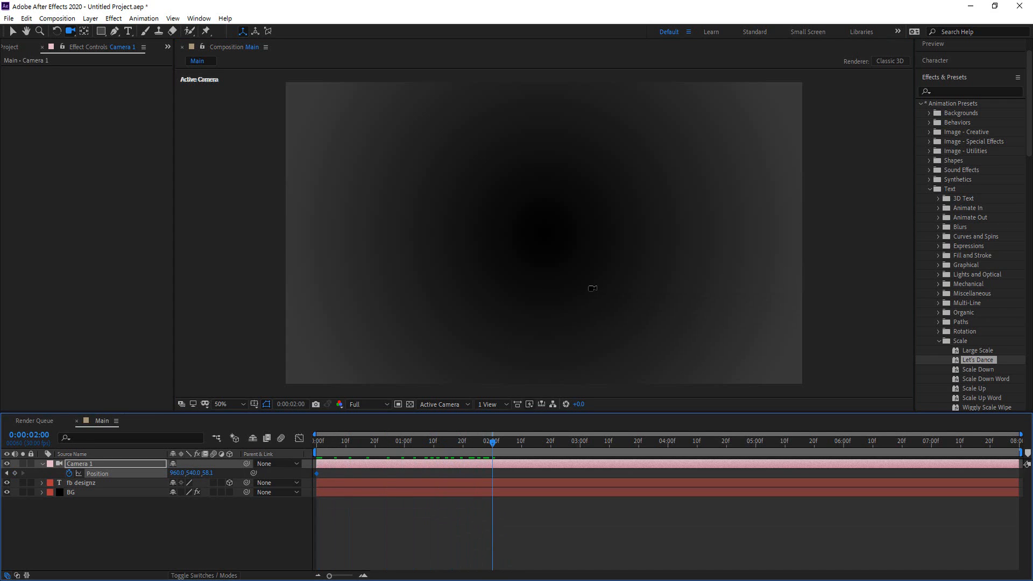
pyautogui.click(618, 226)
pyautogui.moveTo(618, 236); pyautogui.dragTo(611, 279)
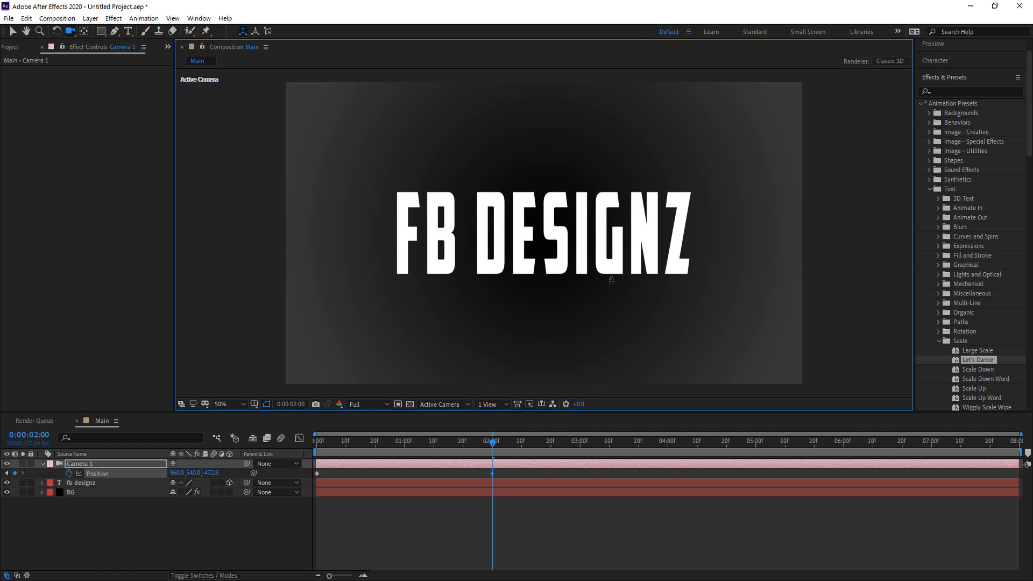
pyautogui.moveTo(495, 445); pyautogui.dragTo(293, 480)
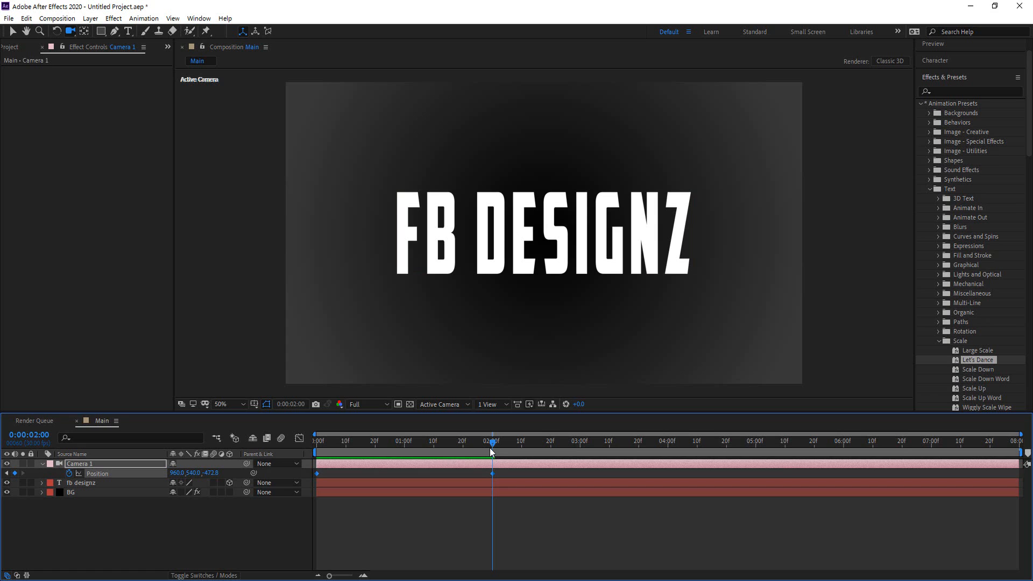
# Step: Paste the two camera Position keyframes at 6 seconds and swap them, with Z -472 at 6 seconds and Z 58.1 at 8 seconds
pyautogui.moveTo(491, 440); pyautogui.dragTo(845, 462)
pyautogui.hotkey('ctrl', 'v')
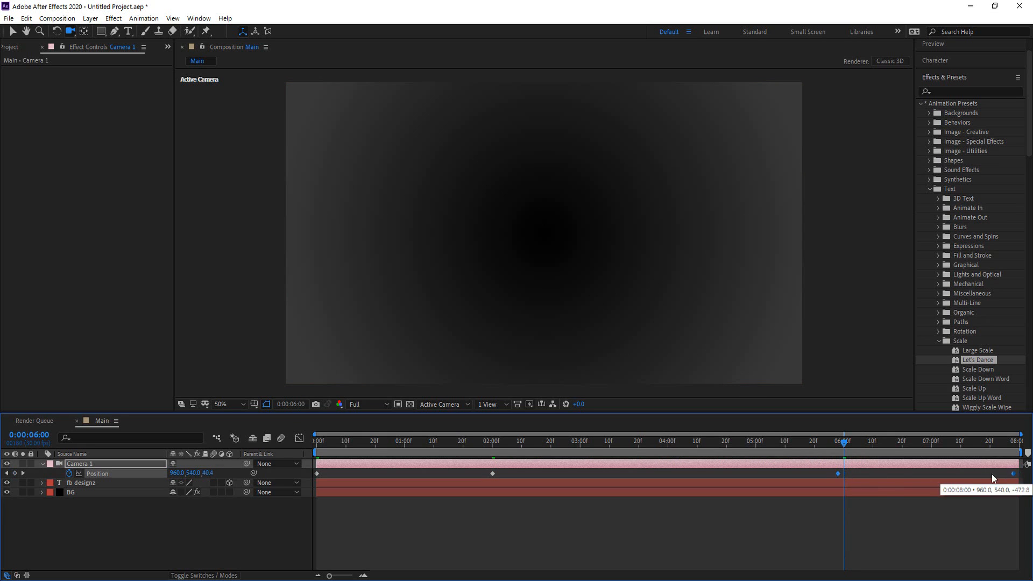
pyautogui.moveTo(1014, 473); pyautogui.dragTo(844, 474)
pyautogui.click(955, 475)
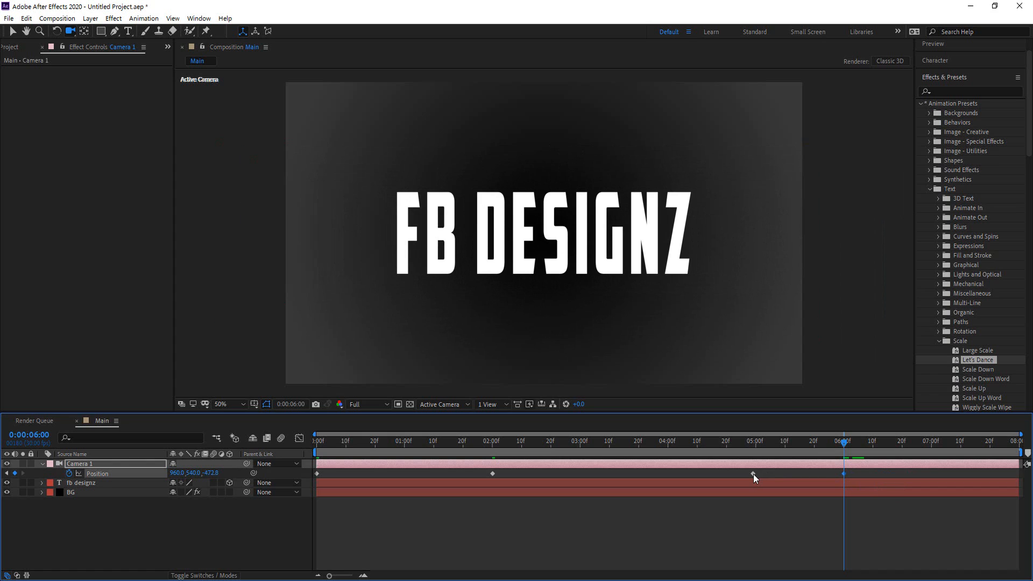
pyautogui.moveTo(753, 473); pyautogui.dragTo(776, 473)
pyautogui.moveTo(942, 474); pyautogui.dragTo(1021, 479)
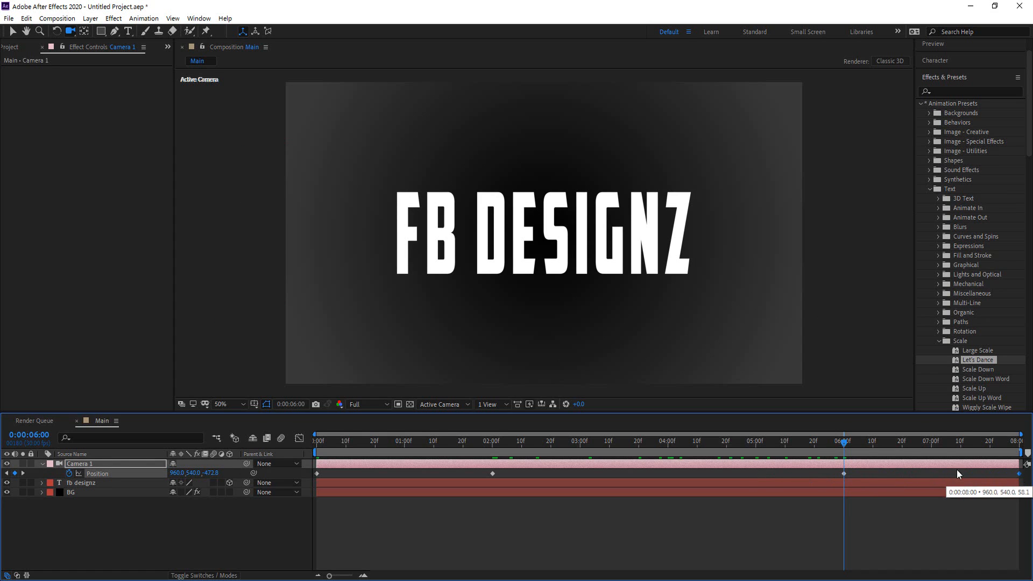
# Step: Move the camera's last Position keyframe to 0:00:07:29 and scrub back through the animation
pyautogui.moveTo(844, 445); pyautogui.dragTo(1026, 464)
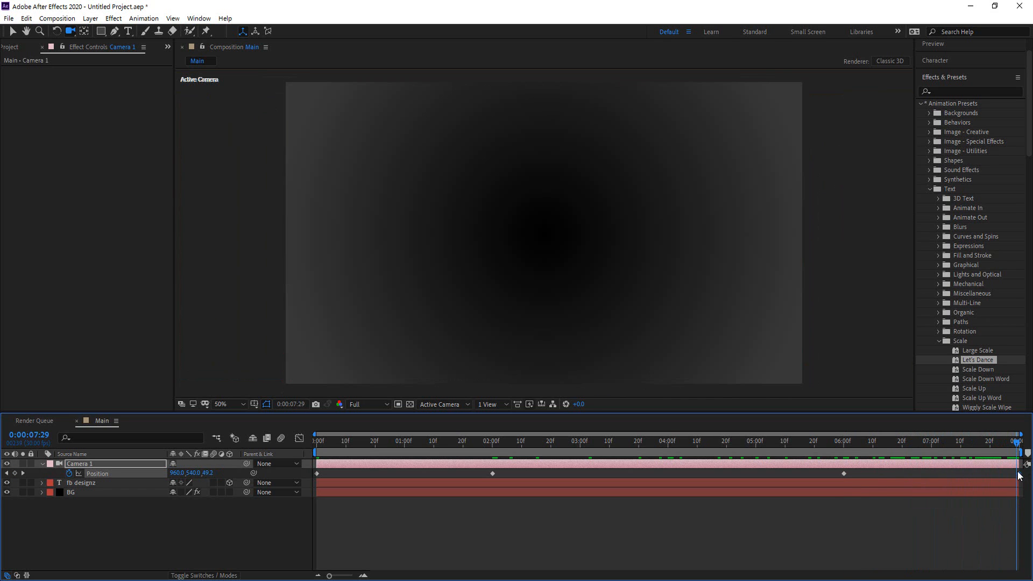
pyautogui.moveTo(1021, 476)
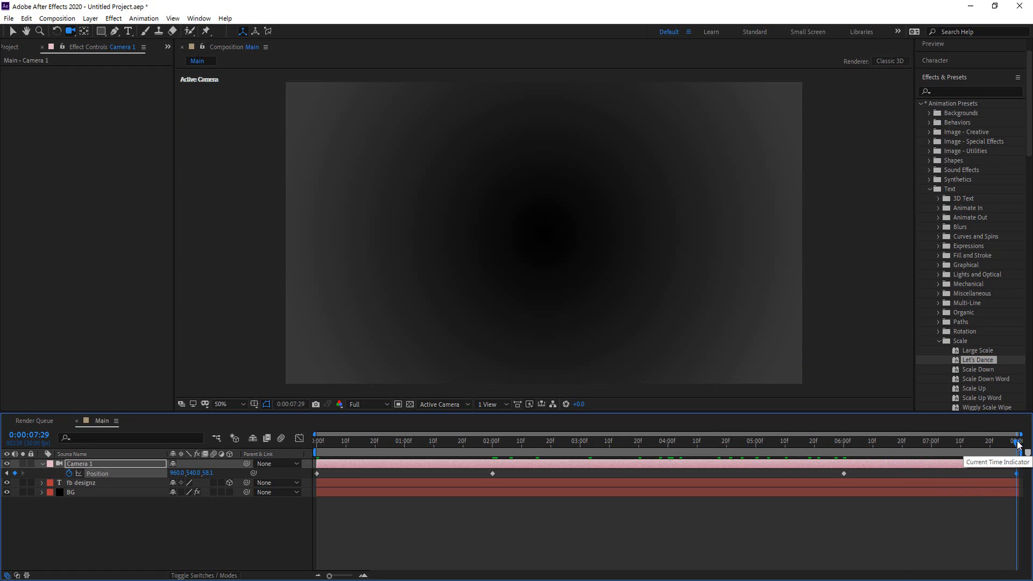
pyautogui.moveTo(1016, 441); pyautogui.dragTo(674, 475)
pyautogui.moveTo(602, 474); pyautogui.dragTo(321, 477)
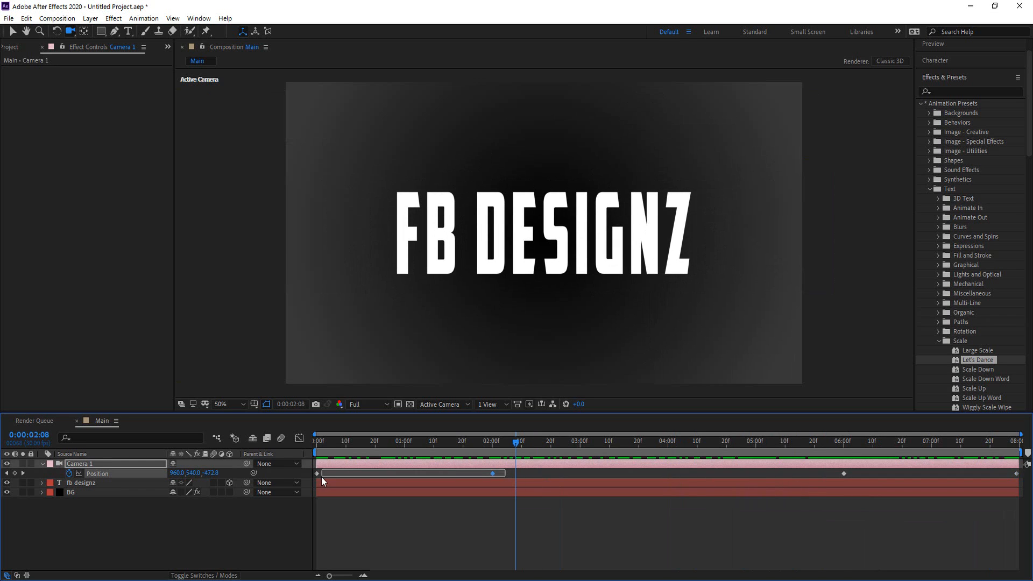
pyautogui.click(507, 473)
pyautogui.moveTo(527, 472); pyautogui.dragTo(301, 479)
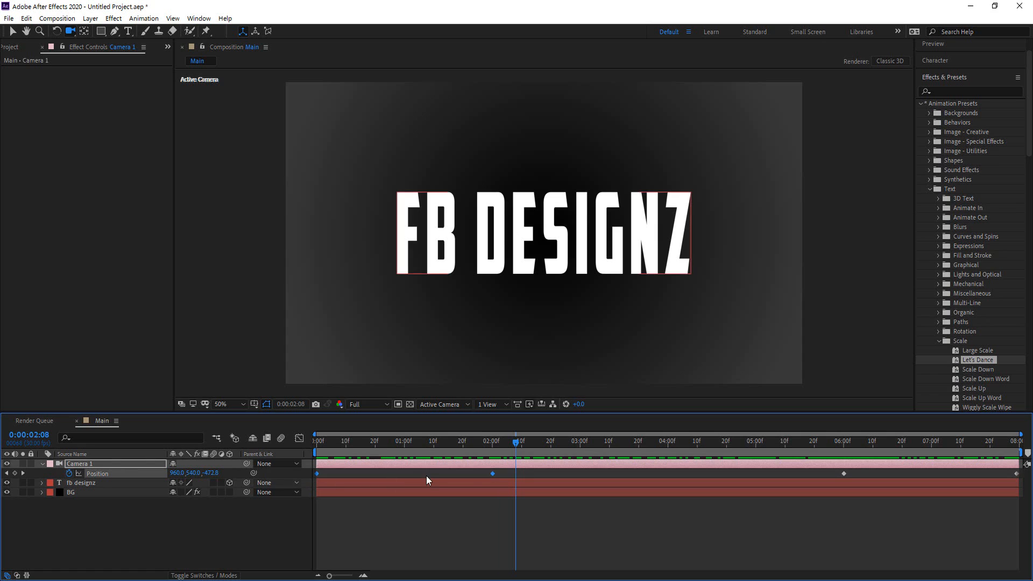
pyautogui.click(299, 439)
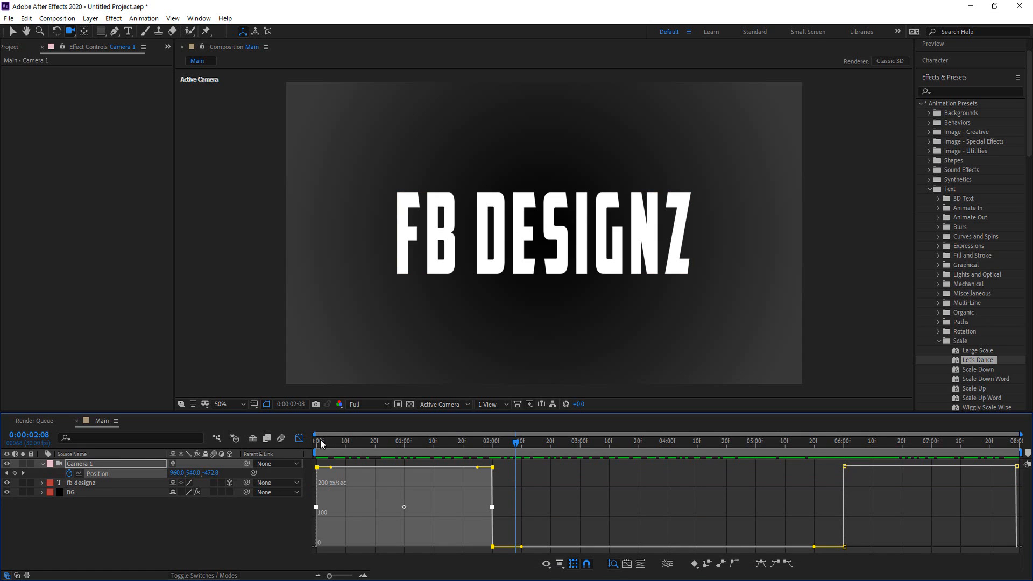
pyautogui.click(259, 527)
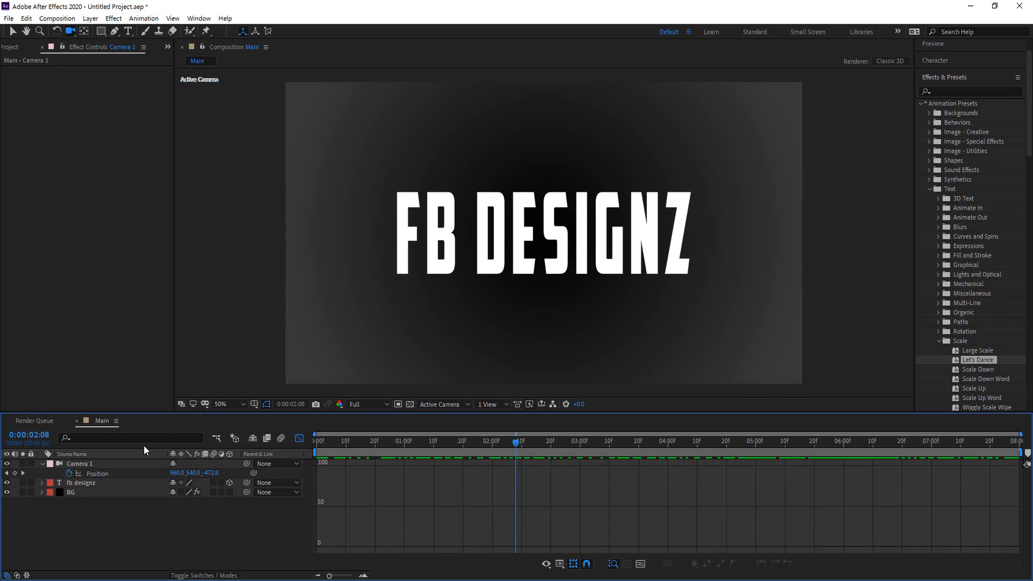
pyautogui.click(300, 439)
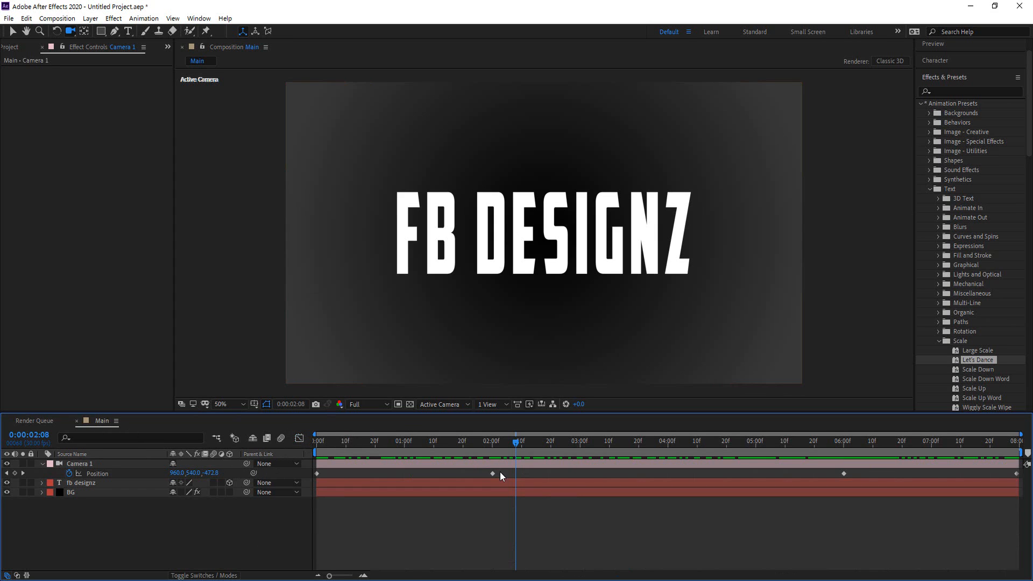
# Step: Apply Easy Ease to all four of the camera's Position keyframes
pyautogui.moveTo(499, 471); pyautogui.dragTo(311, 486)
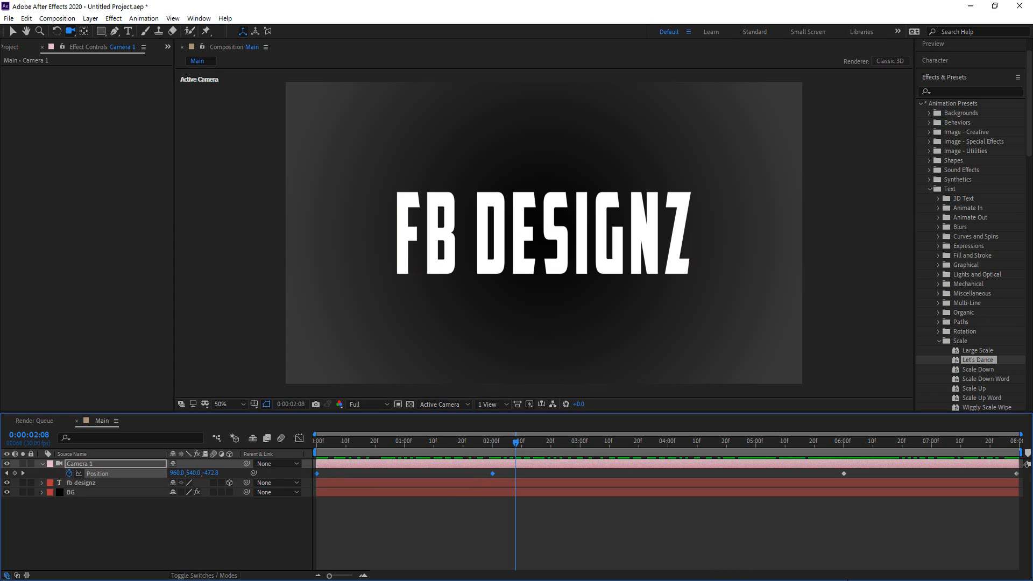
pyautogui.press('F9')
pyautogui.moveTo(835, 471); pyautogui.dragTo(1023, 488)
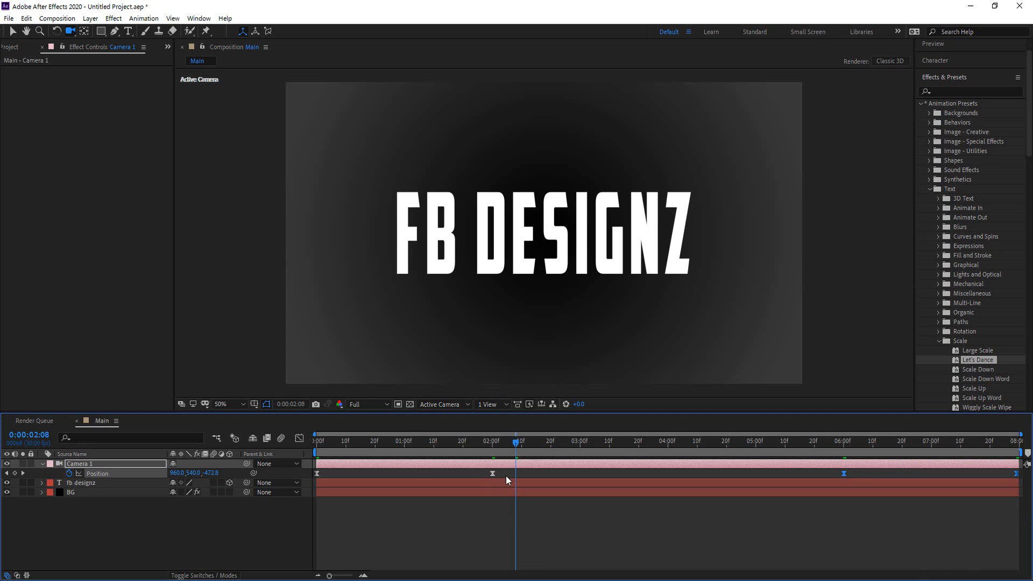
# Step: Reshape the speed graph of the camera's first two Position keyframes so the move starts very fast and slows gradually into 2 seconds
pyautogui.moveTo(505, 475); pyautogui.dragTo(279, 458)
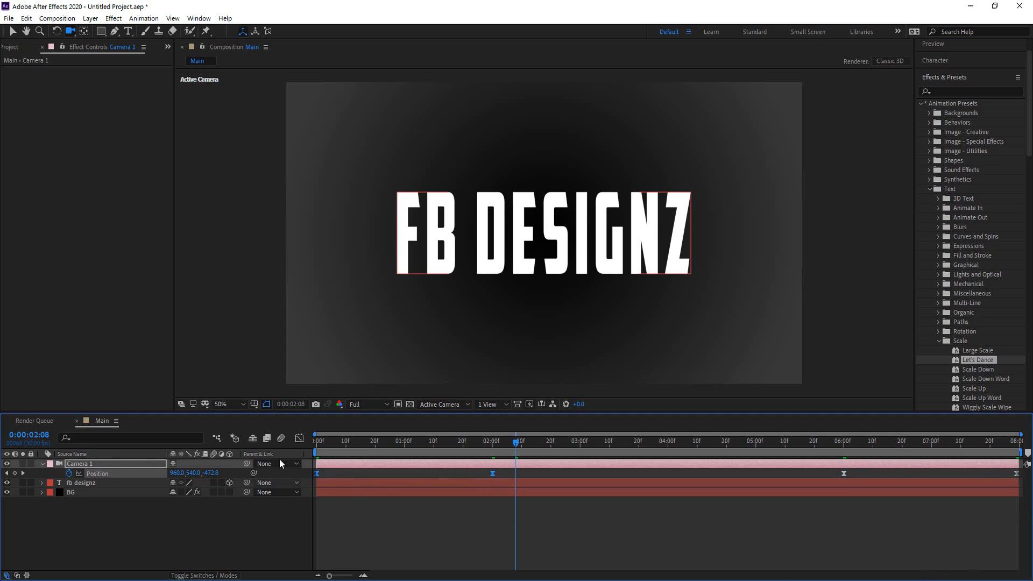
pyautogui.click(299, 438)
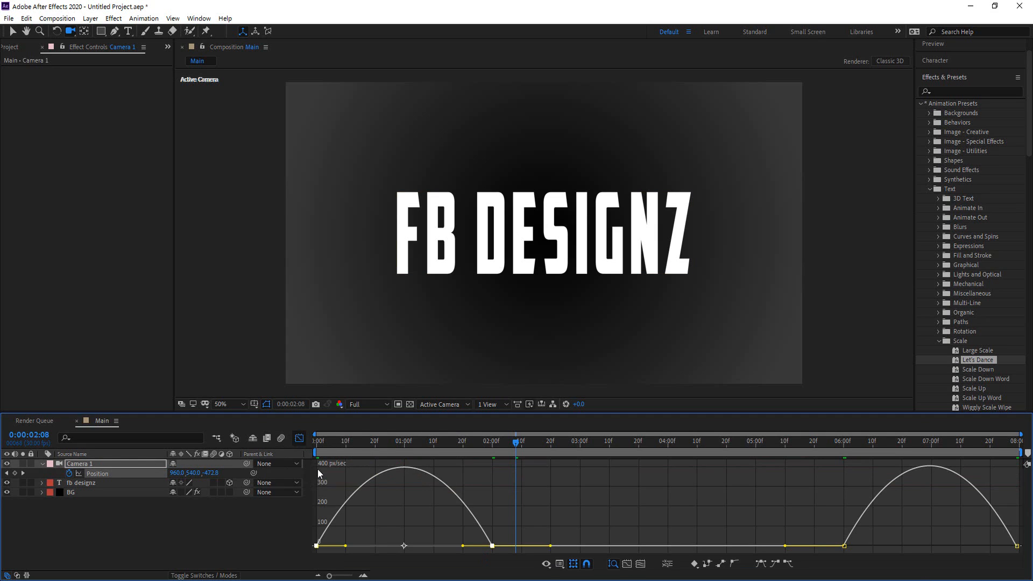
pyautogui.rightClick(377, 495)
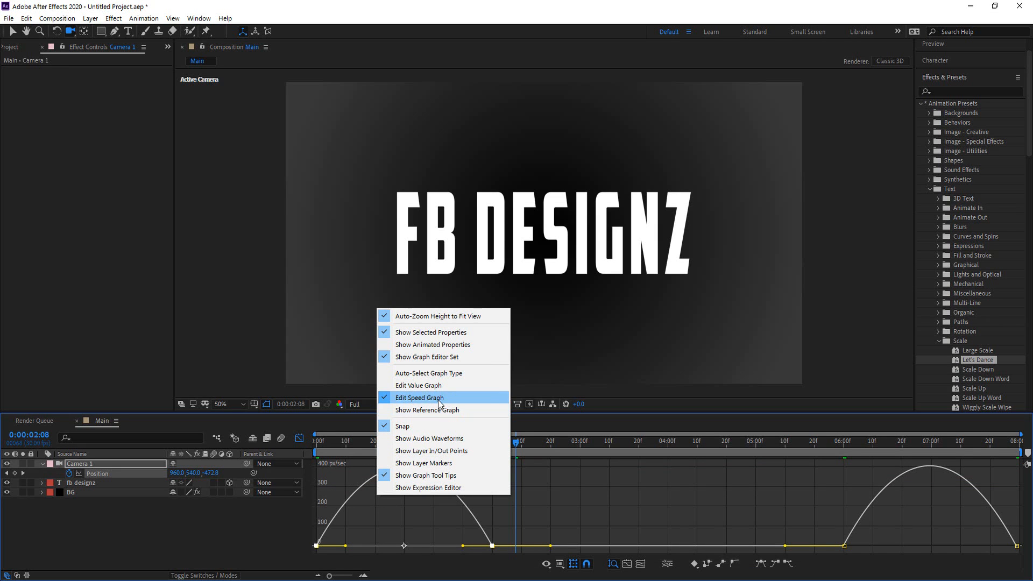
pyautogui.click(395, 519)
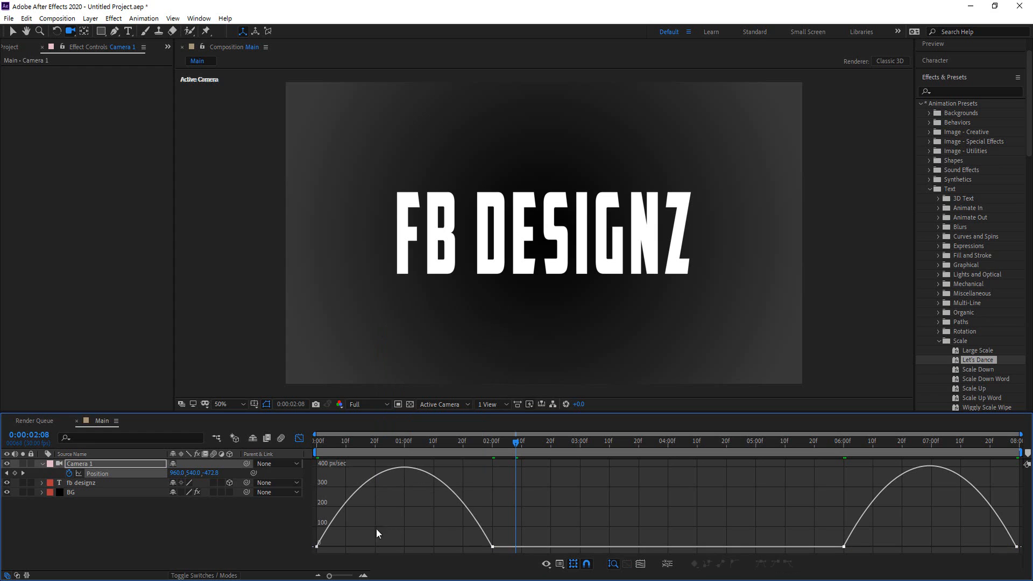
pyautogui.click(337, 519)
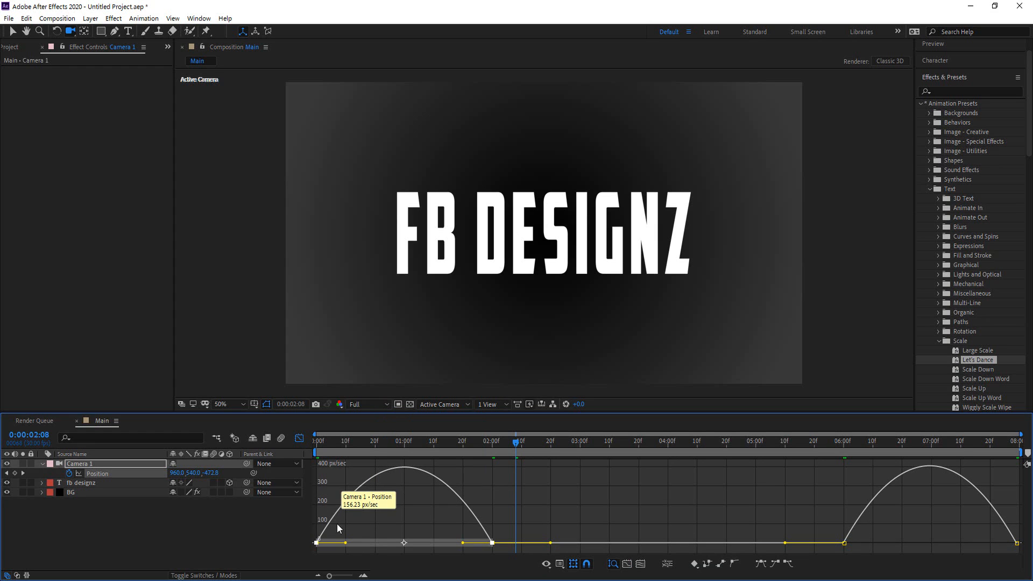
pyautogui.moveTo(345, 543); pyautogui.dragTo(316, 543)
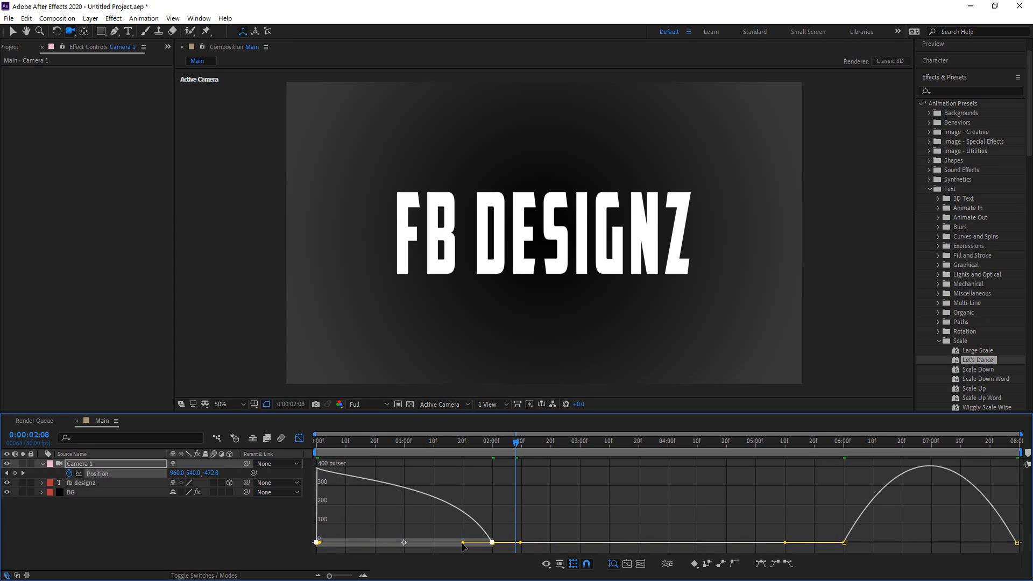
pyautogui.moveTo(462, 543); pyautogui.dragTo(401, 545)
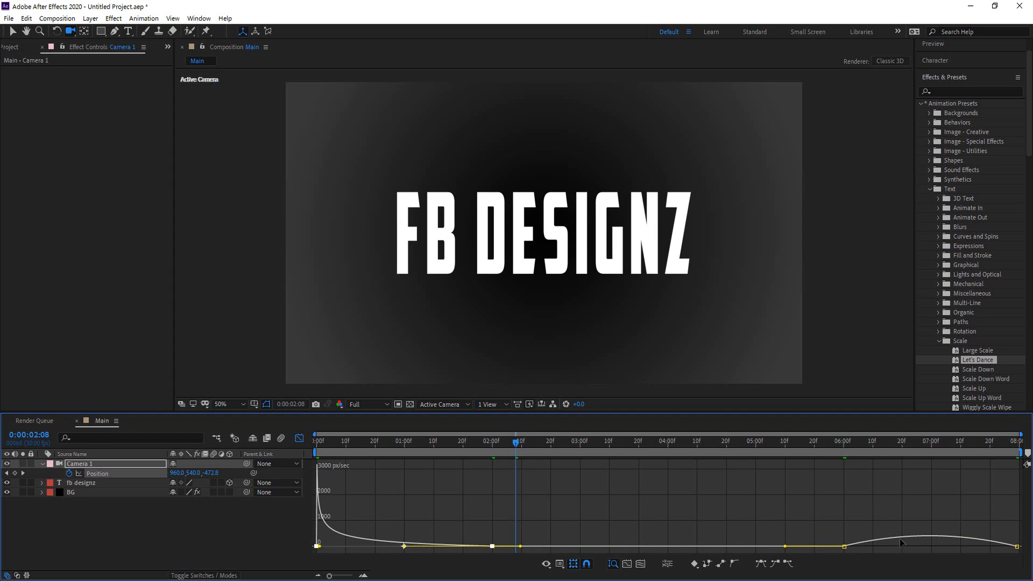
pyautogui.moveTo(909, 540)
pyautogui.click(297, 438)
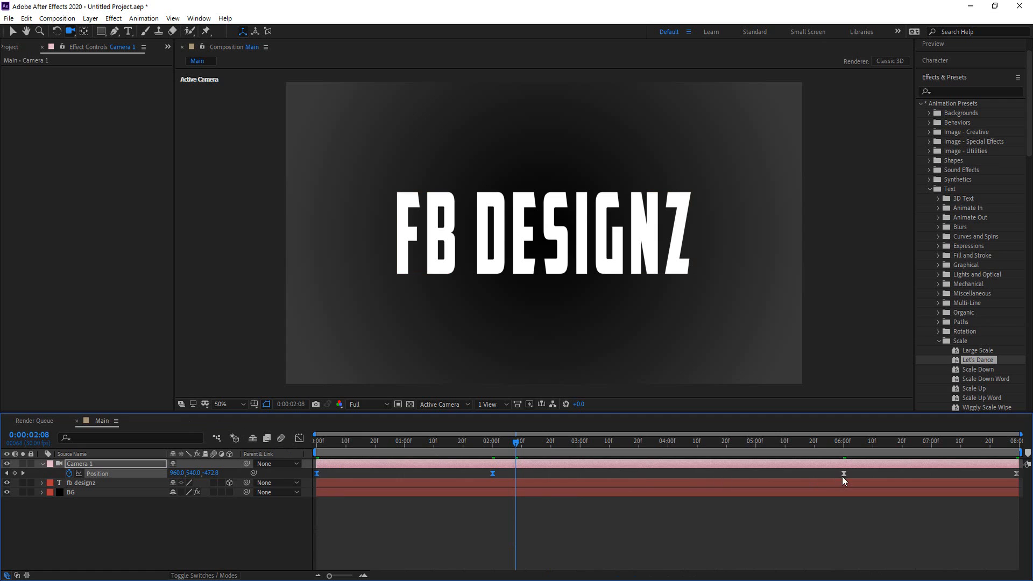
# Step: Reshape the speed graph of the camera's last two Position keyframes to accelerate sharply at the end, then return to the layer bars
pyautogui.moveTo(829, 472); pyautogui.dragTo(1026, 492)
pyautogui.click(299, 438)
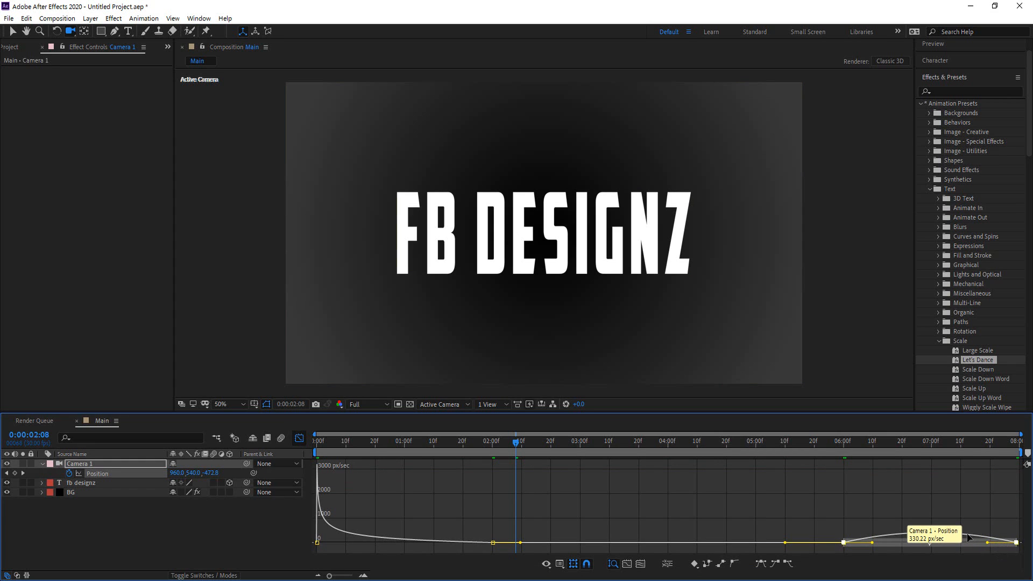
pyautogui.moveTo(987, 542); pyautogui.dragTo(1026, 546)
pyautogui.moveTo(871, 543); pyautogui.dragTo(1005, 550)
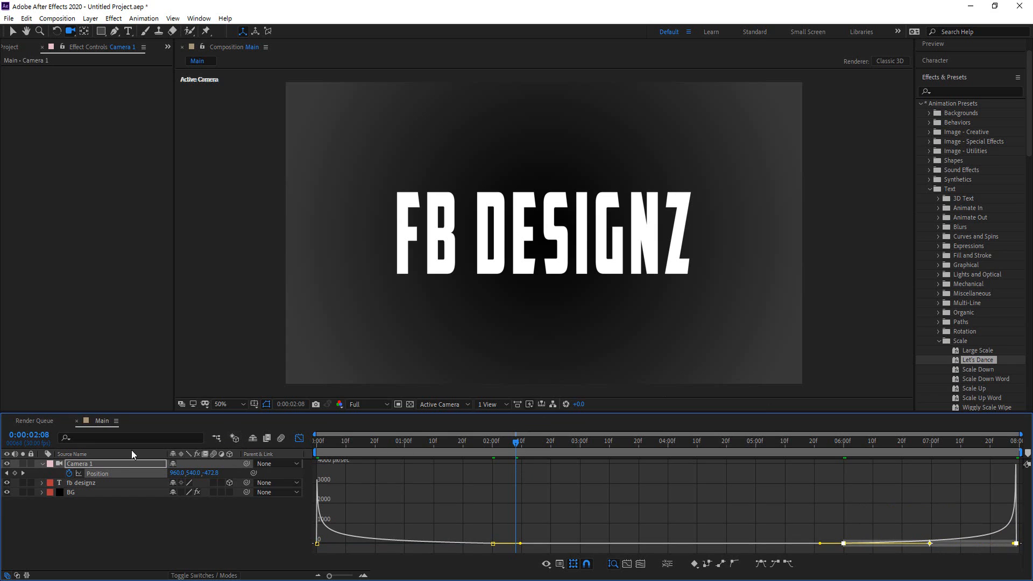
pyautogui.click(90, 483)
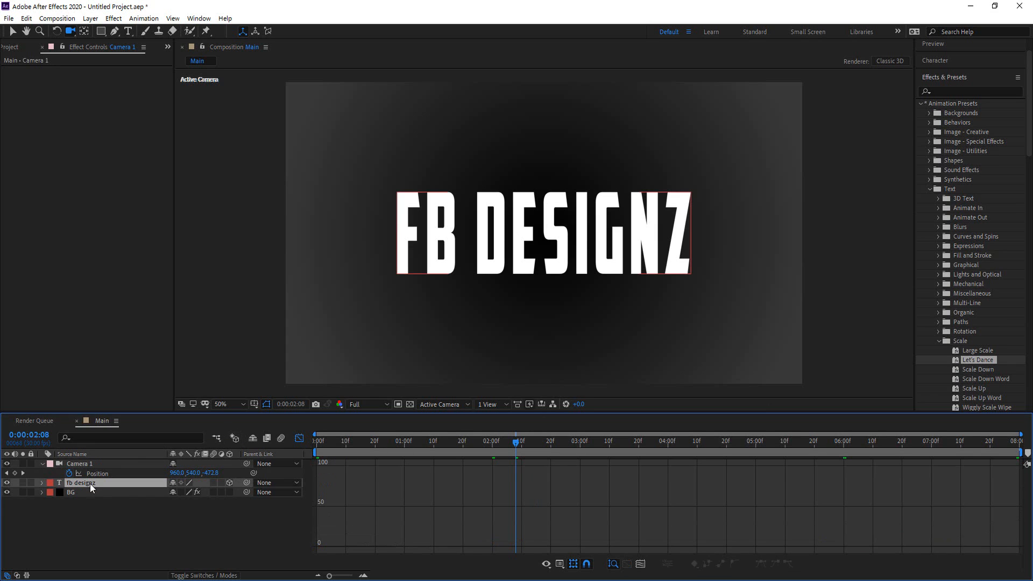
pyautogui.click(42, 463)
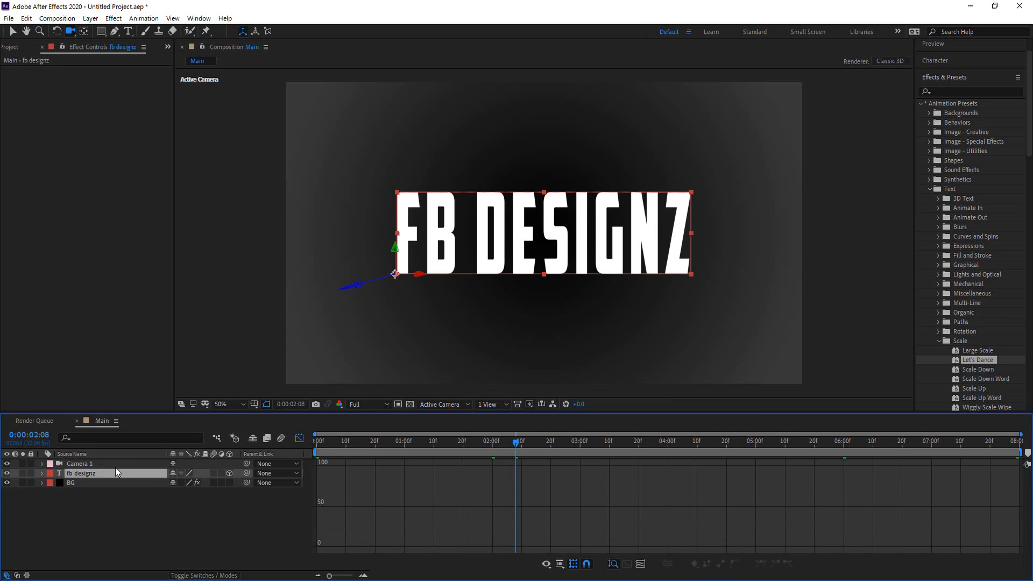
pyautogui.click(295, 440)
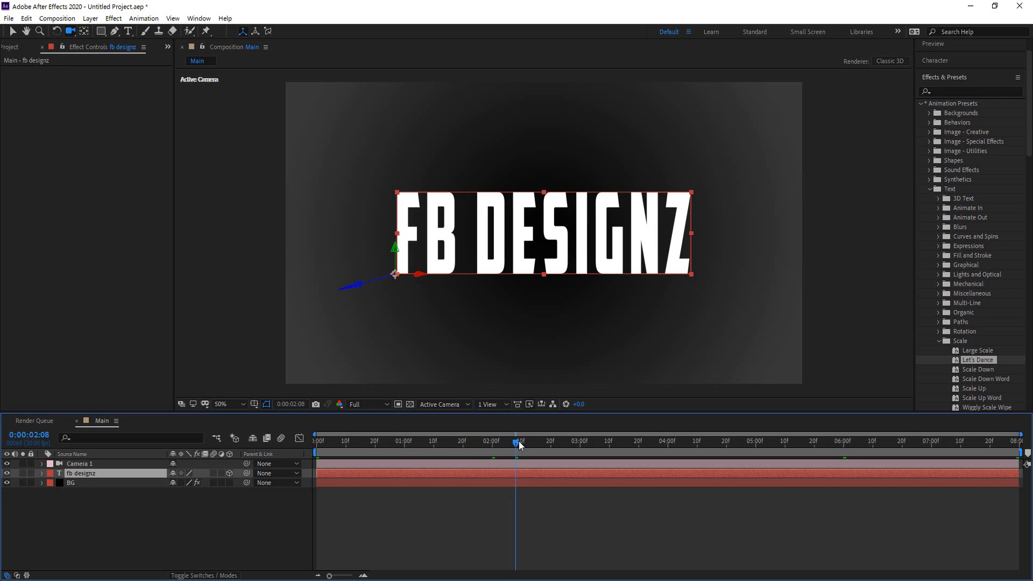
# Step: Preview the eased camera move from 0 seconds and return the playhead to the start
pyautogui.moveTo(520, 445); pyautogui.dragTo(240, 453)
pyautogui.press('space')
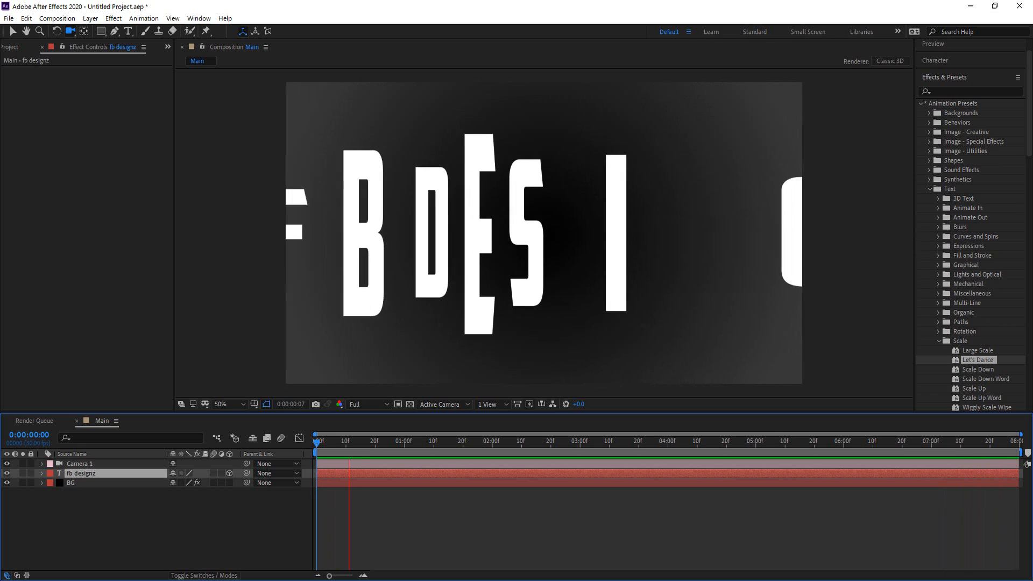
pyautogui.press('space')
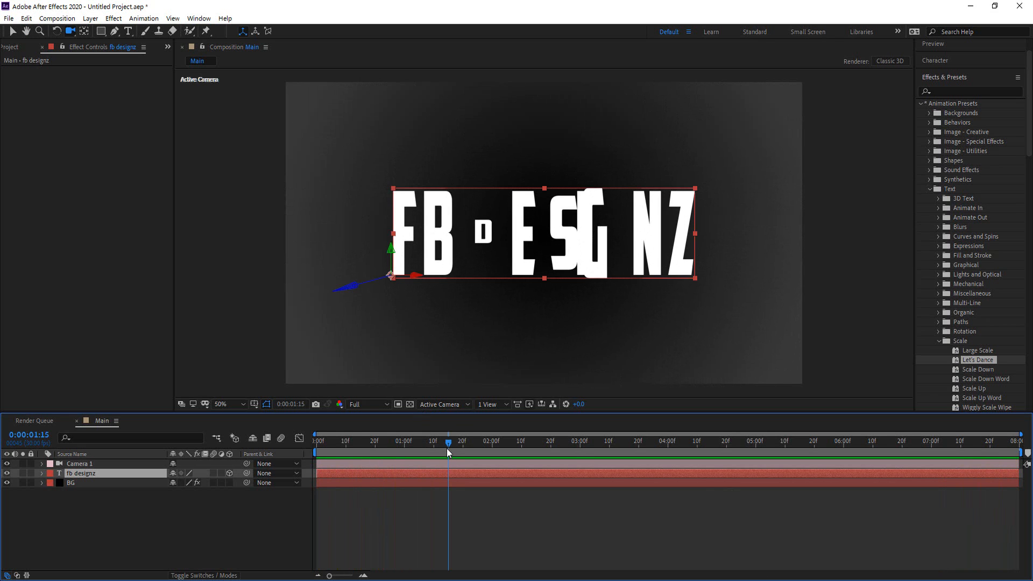
pyautogui.moveTo(449, 444); pyautogui.dragTo(308, 451)
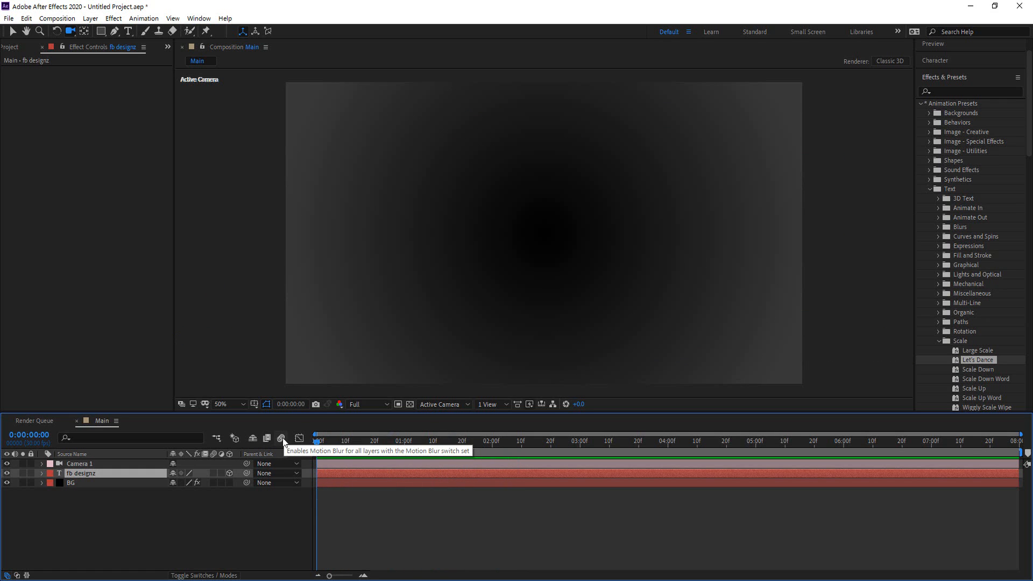
# Step: Enable motion blur for the fb designz text layer and the composition, and preview the animation
pyautogui.click(214, 471)
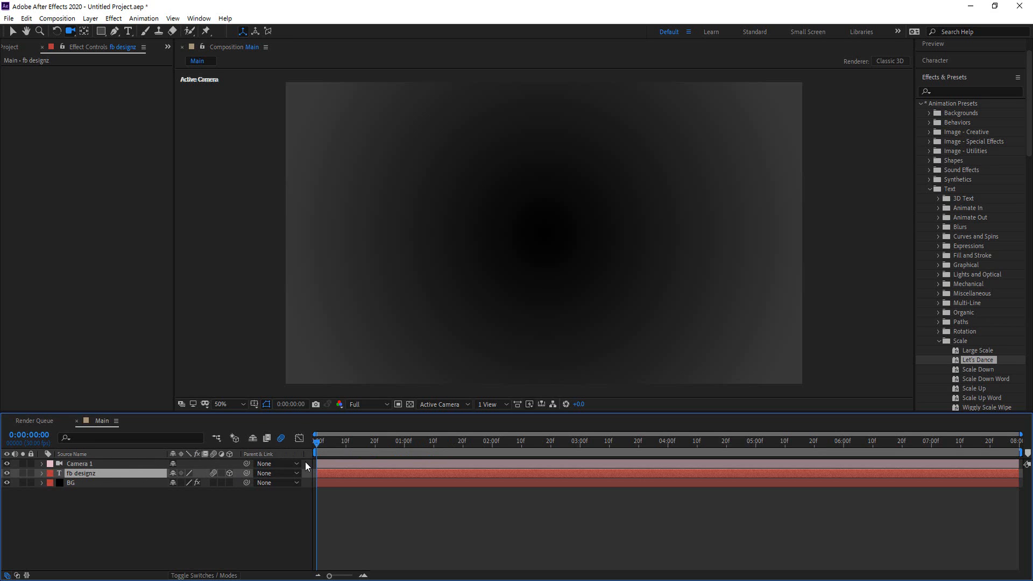
pyautogui.click(279, 439)
pyautogui.press('space')
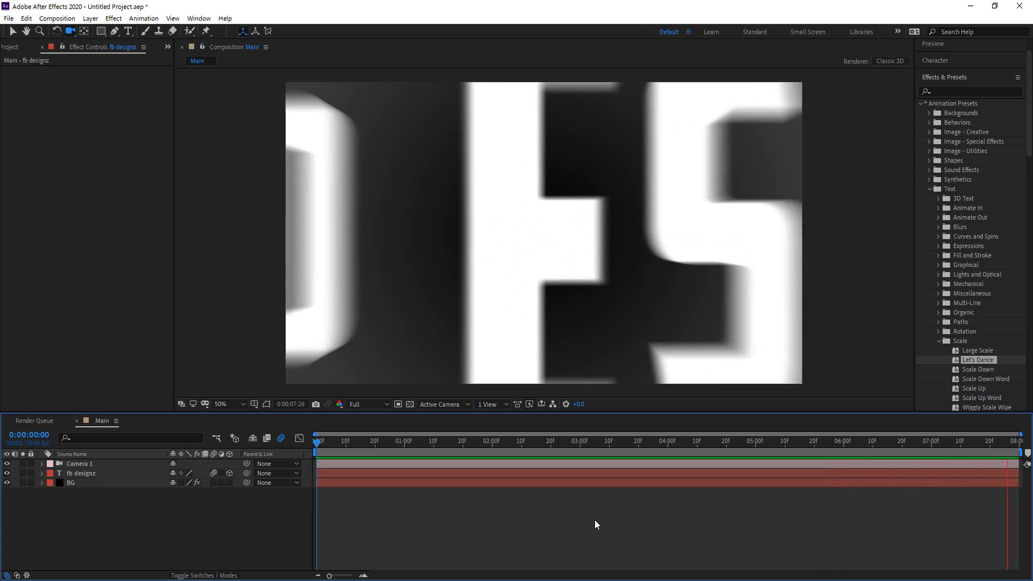
pyautogui.press('space')
# Step: Apply the Chasing Strokes preset from Fill and Stroke to the fb designz title at 0:00:02:01
pyautogui.press('c')
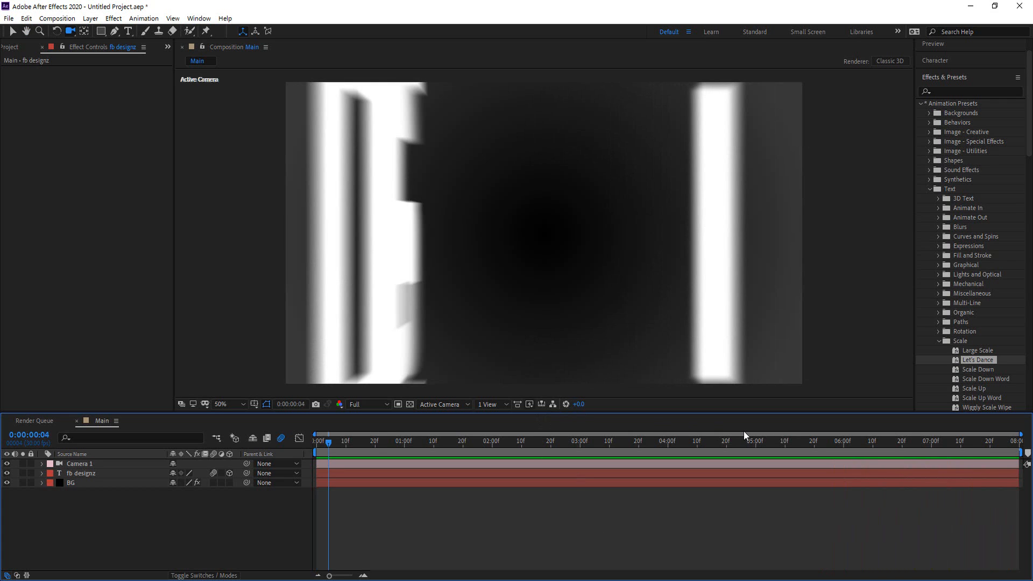
pyautogui.moveTo(329, 447); pyautogui.dragTo(494, 456)
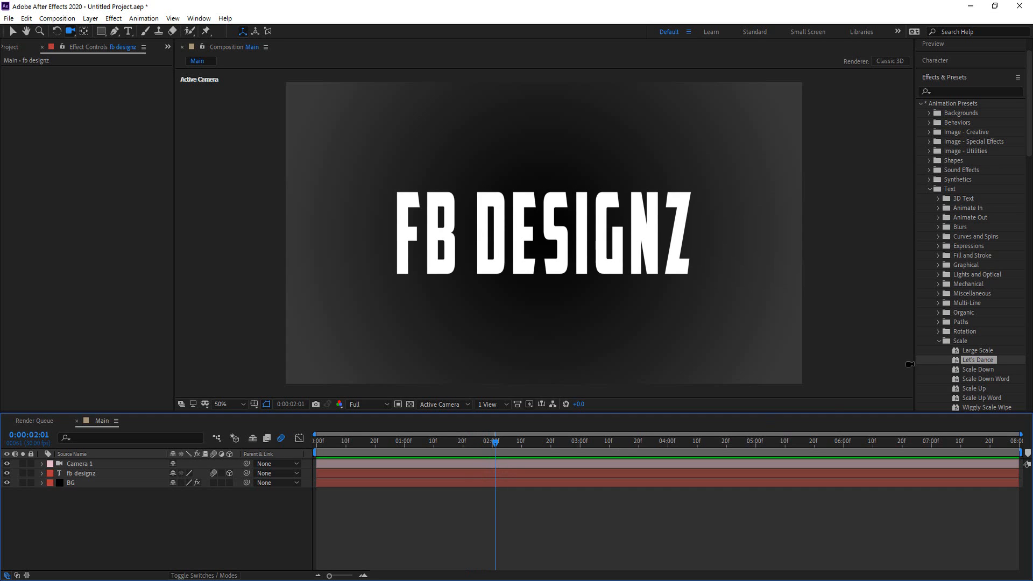
pyautogui.click(937, 341)
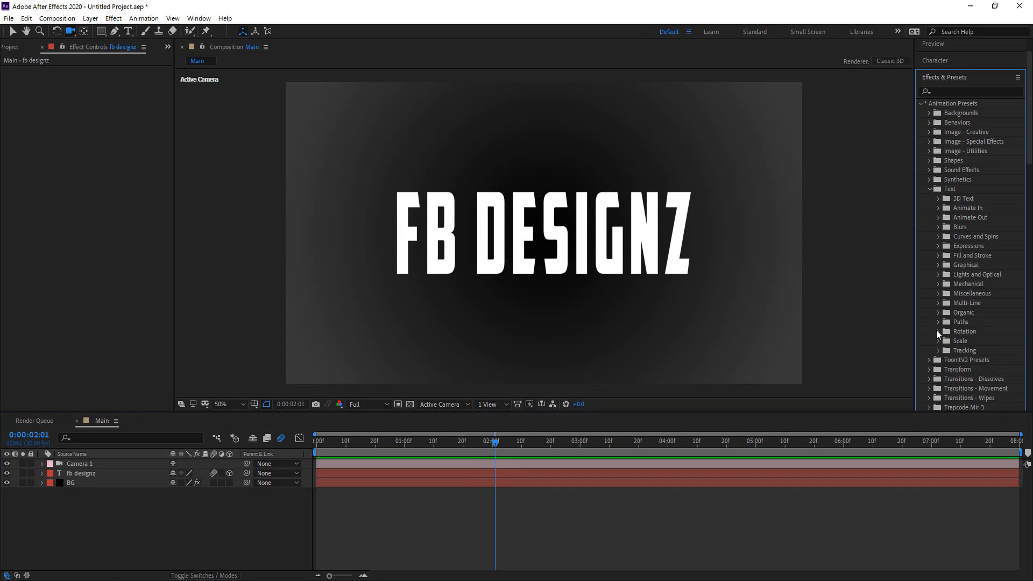
pyautogui.click(938, 256)
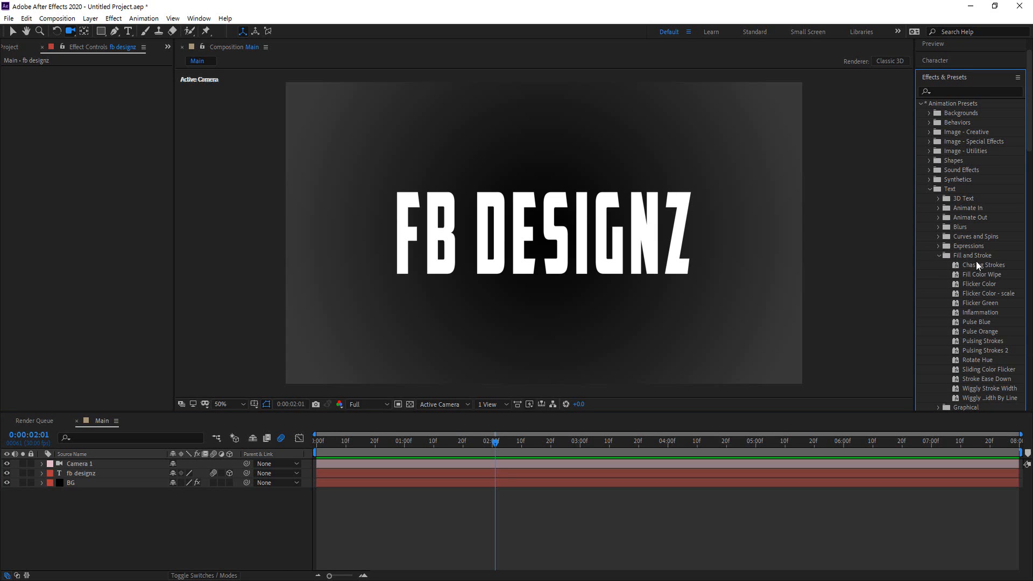
pyautogui.moveTo(980, 264)
pyautogui.mouseDown()
pyautogui.moveTo(742, 316)
pyautogui.moveTo(565, 256)
pyautogui.mouseUp()
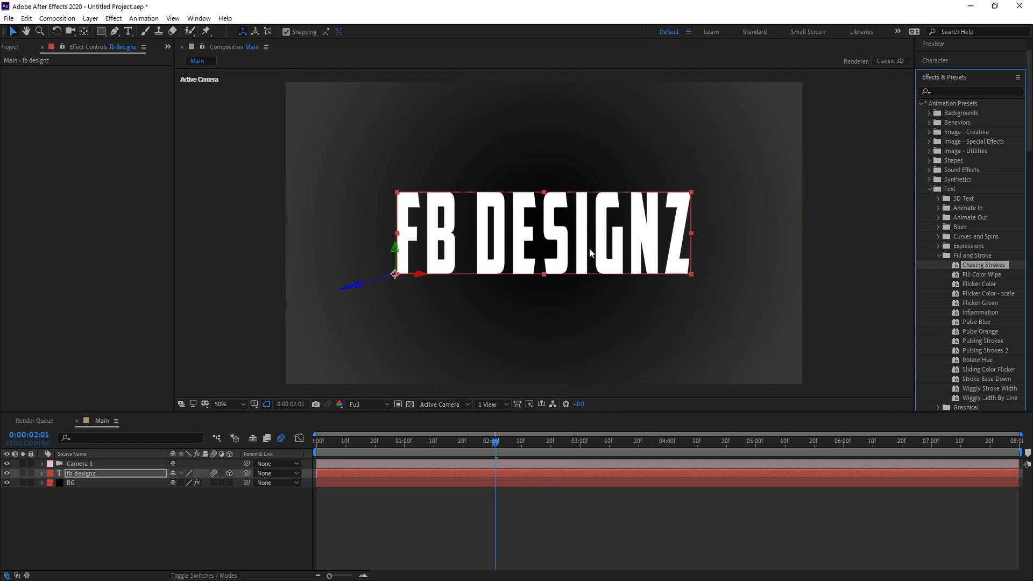
# Step: Reveal the fb designz layer's text animators and set the Base Stroke colour to blue 0054FF
pyautogui.click(42, 472)
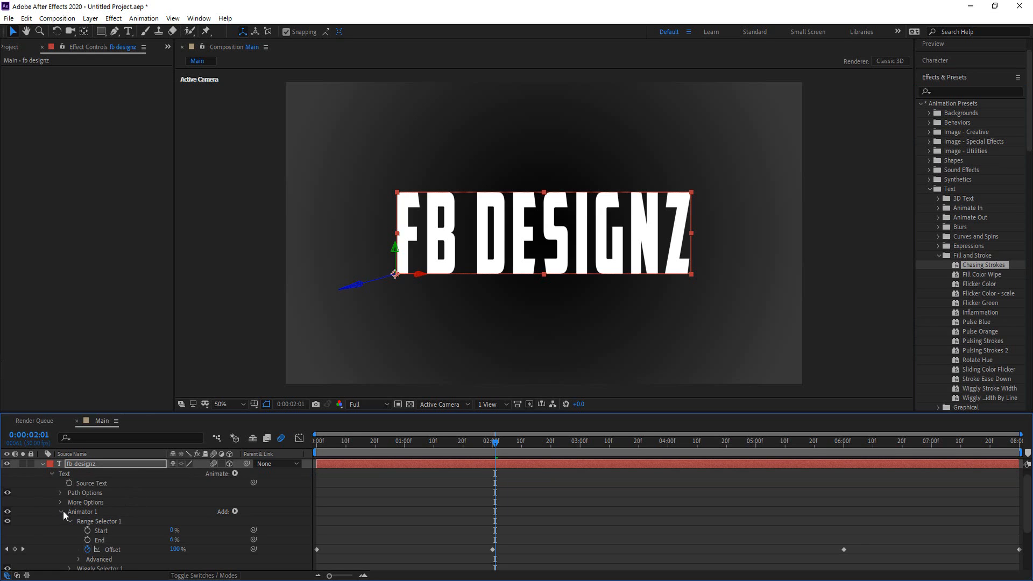
pyautogui.click(60, 511)
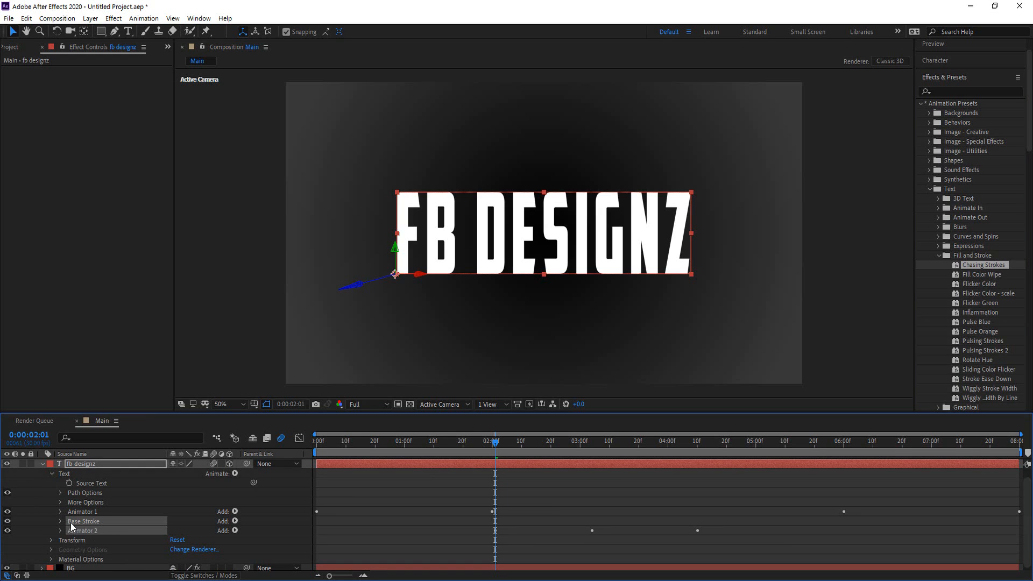
pyautogui.click(60, 521)
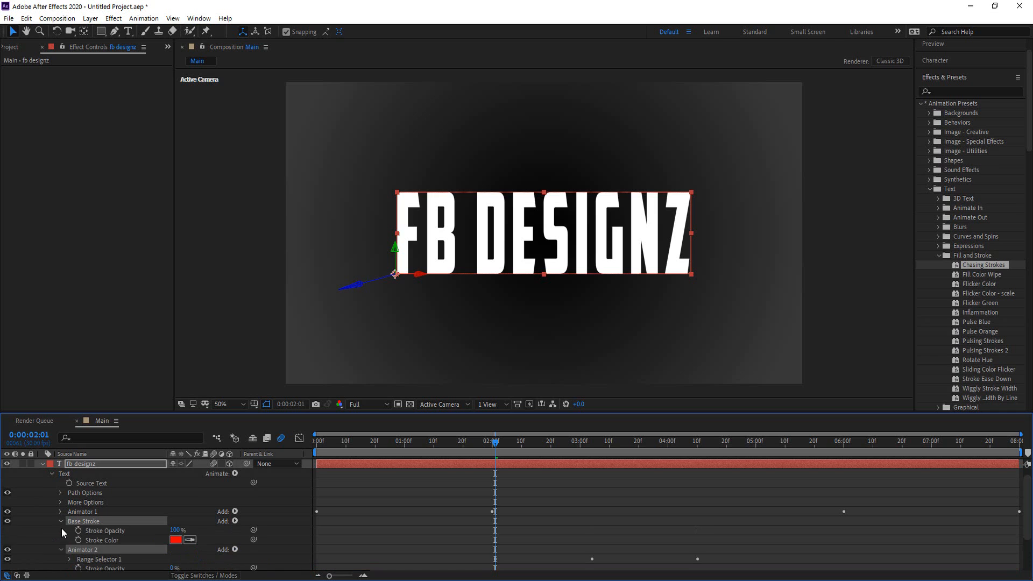
pyautogui.click(176, 540)
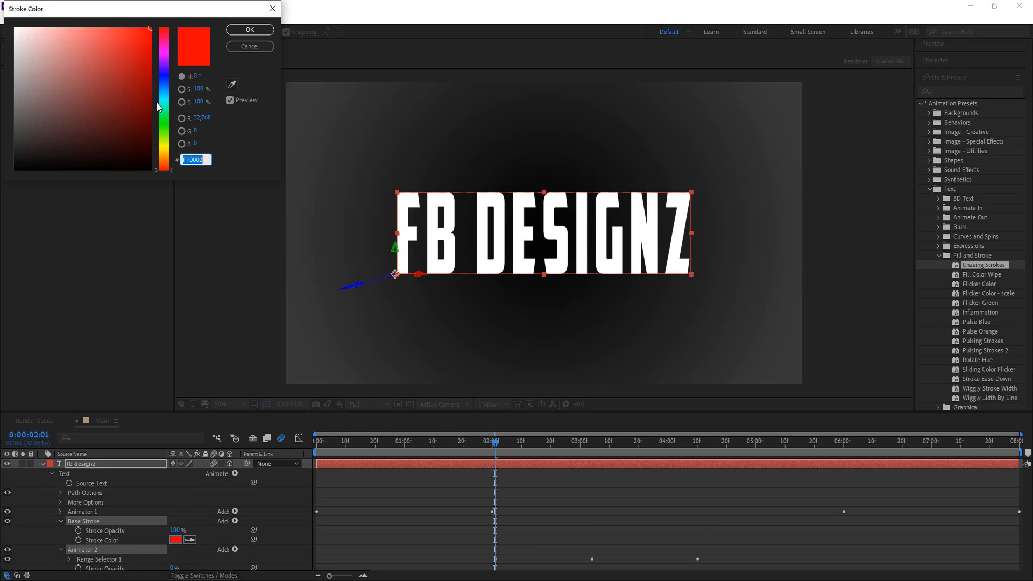
pyautogui.moveTo(166, 94); pyautogui.dragTo(166, 82)
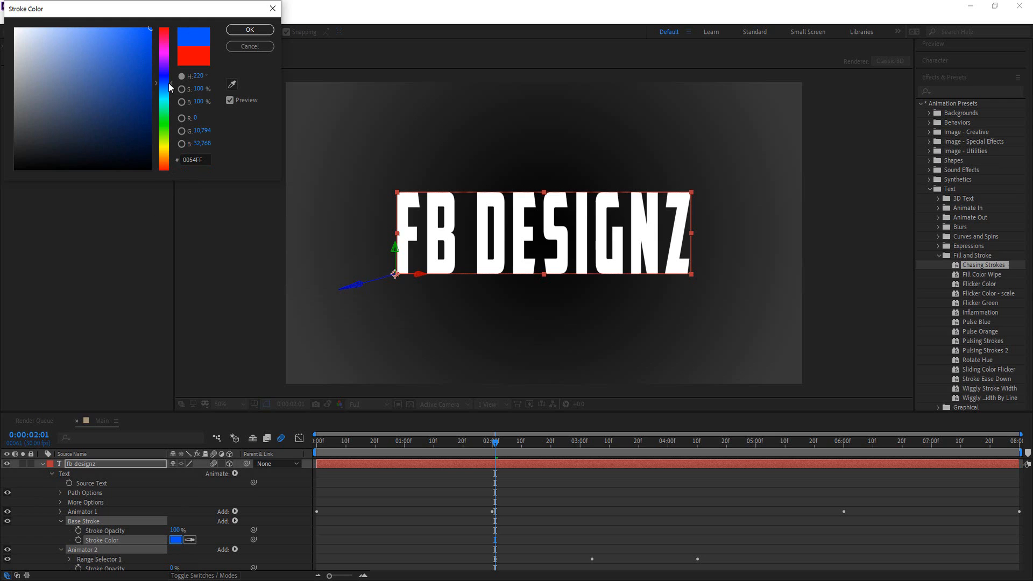
pyautogui.click(240, 31)
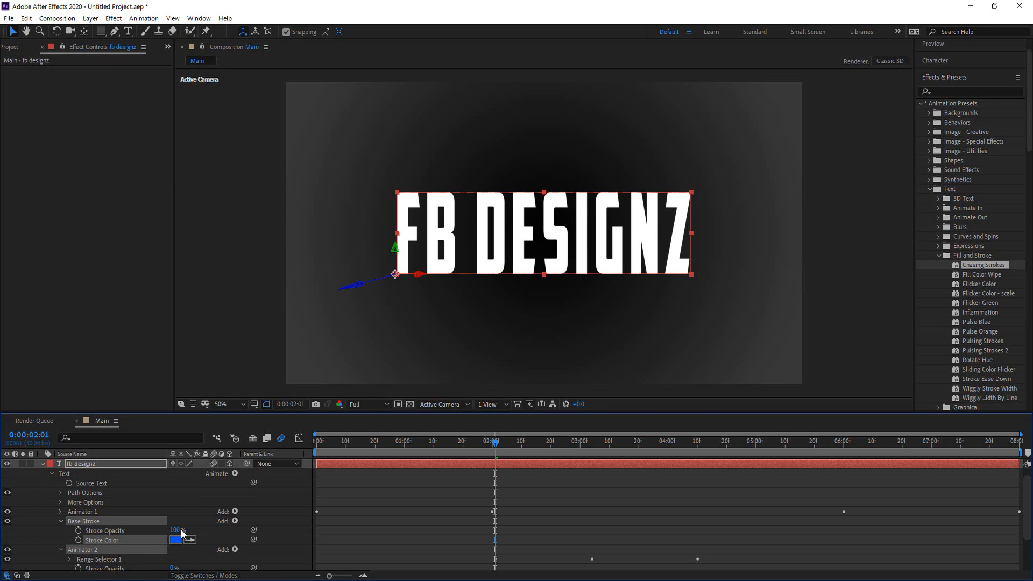
# Step: Scrub the composition from 0:00:02:01 to 0:00:03:19 to check the chasing stroke's colour and timing
pyautogui.moveTo(705, 554); pyautogui.dragTo(534, 575)
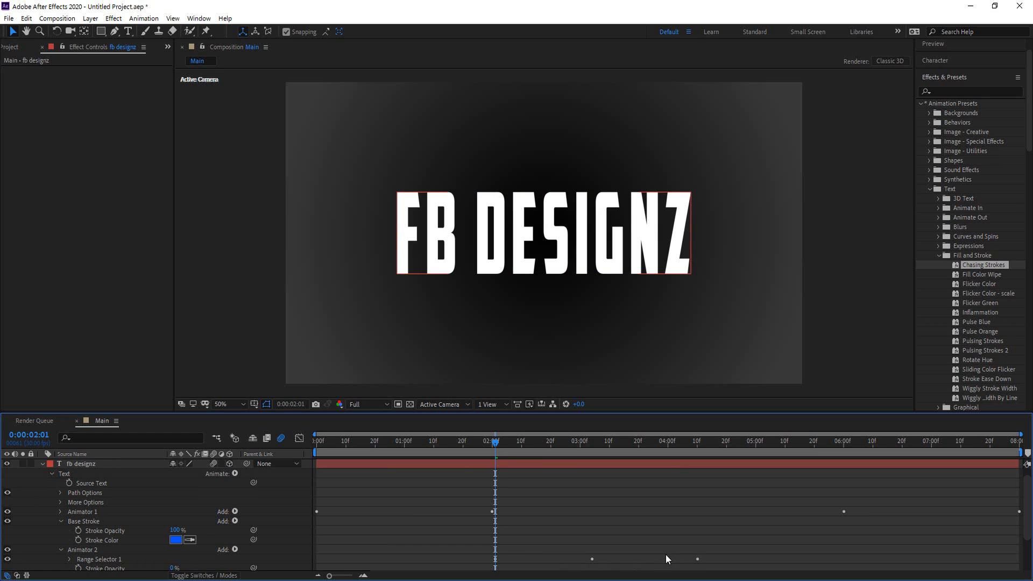
pyautogui.scroll(-2, 236, 536)
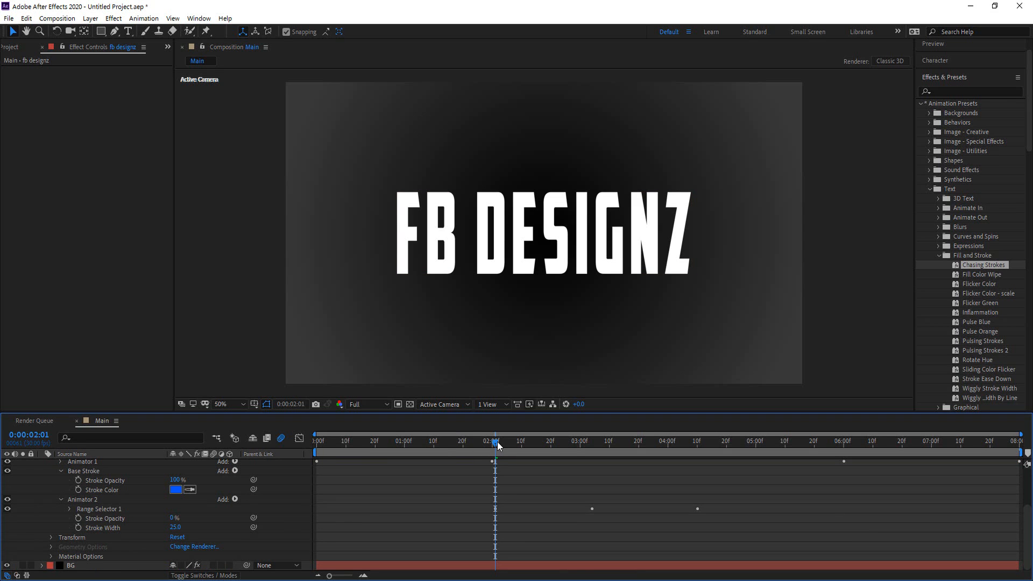
pyautogui.moveTo(497, 441); pyautogui.dragTo(638, 450)
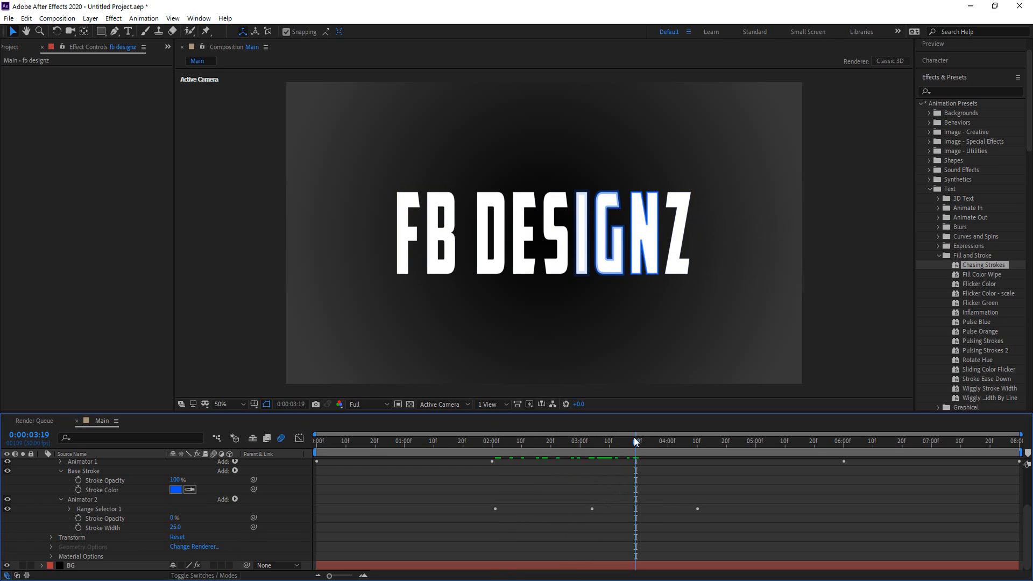
# Step: Retime the three Offset keyframes of Animator 2's Range Selector 1 to 0:00:00:00, about 0:00:01:00 and 0:00:02:00
pyautogui.click(69, 509)
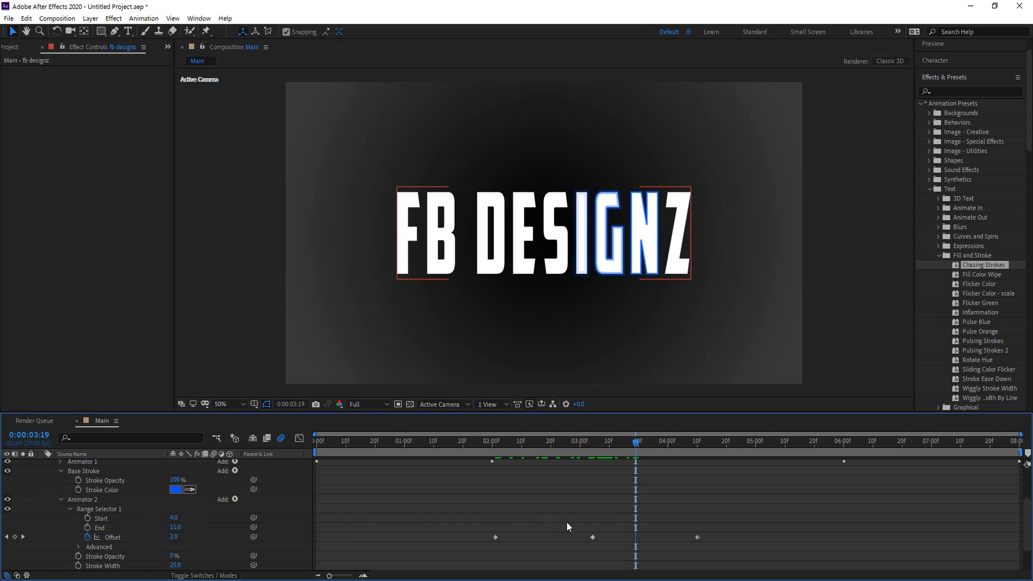
pyautogui.moveTo(705, 534); pyautogui.dragTo(318, 546)
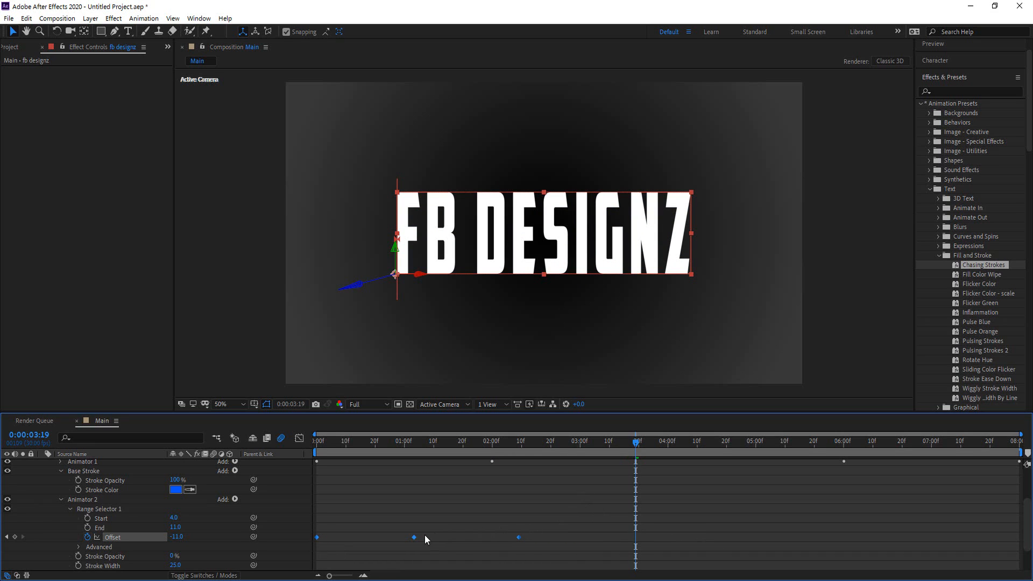
pyautogui.click(545, 534)
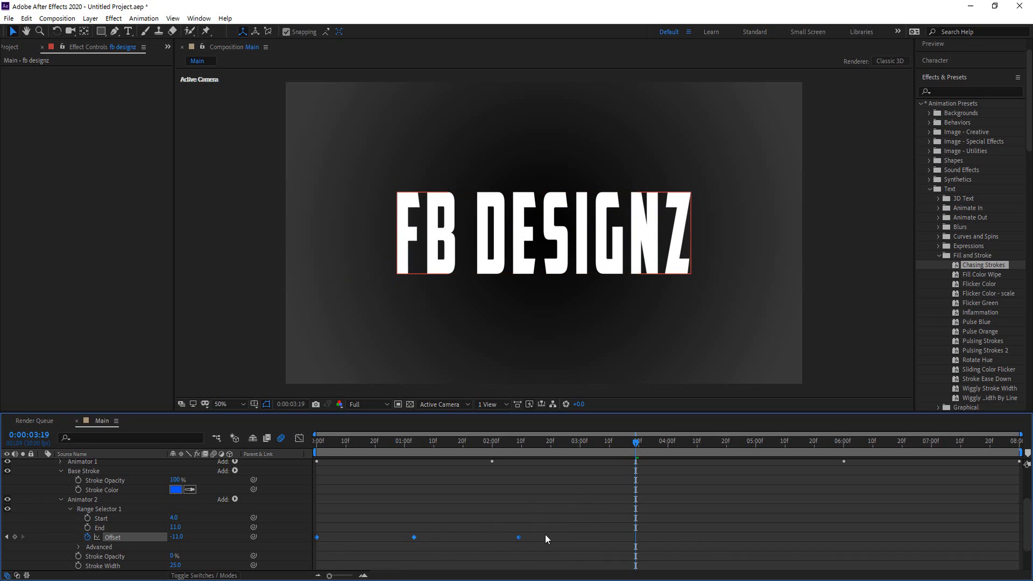
pyautogui.moveTo(519, 537); pyautogui.dragTo(496, 537)
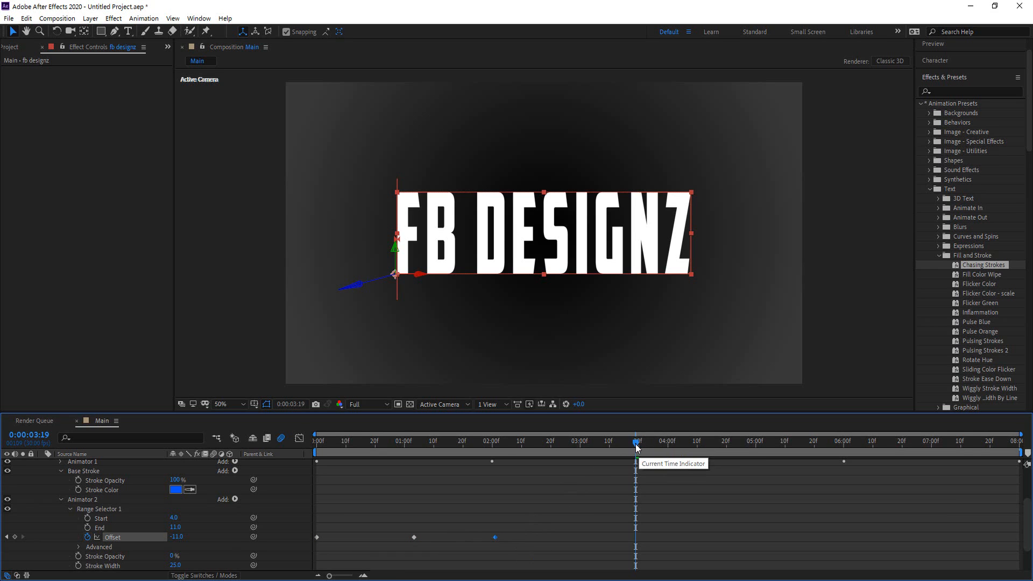
pyautogui.moveTo(635, 442); pyautogui.dragTo(492, 445)
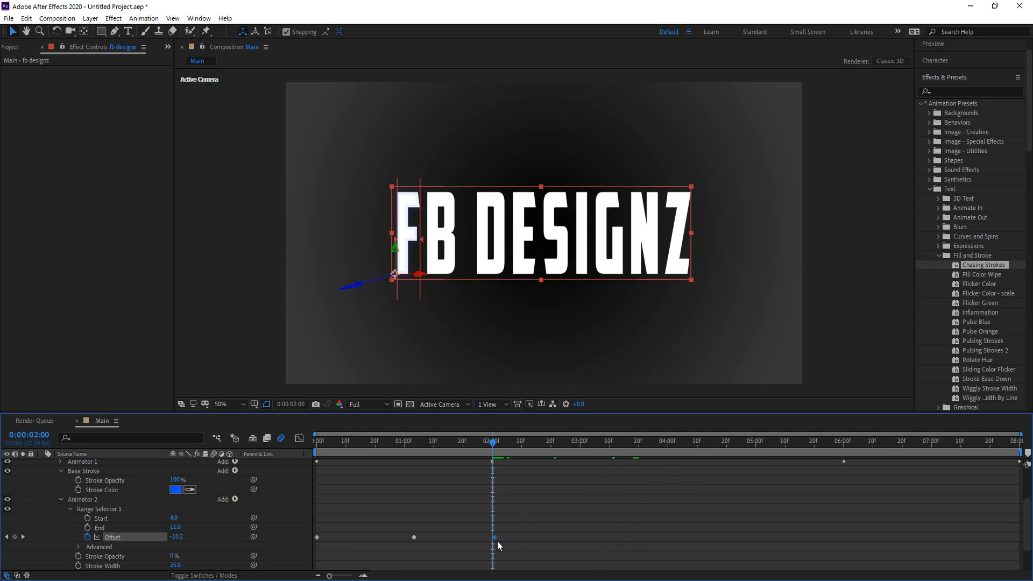
pyautogui.moveTo(495, 537); pyautogui.dragTo(492, 538)
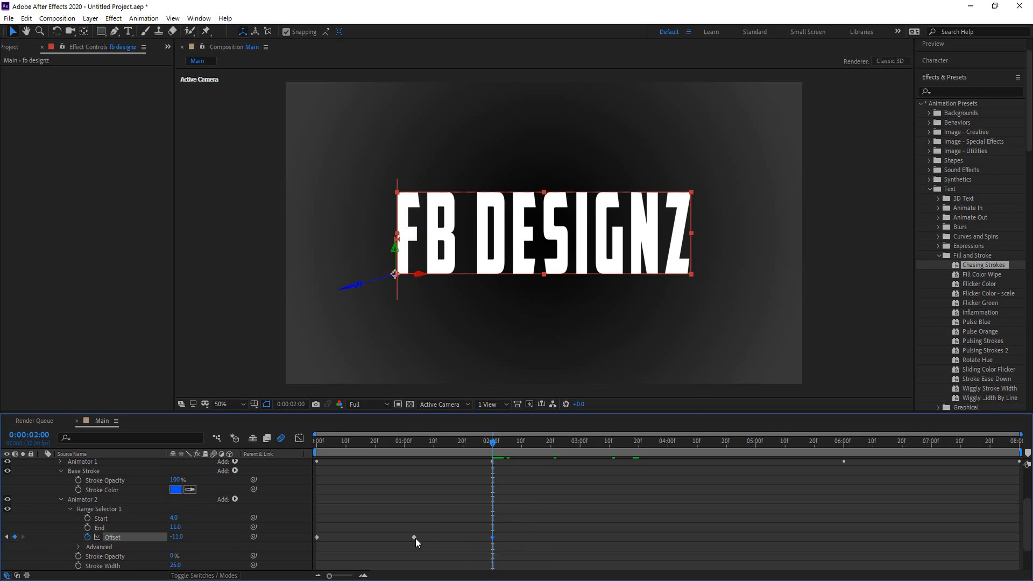
pyautogui.doubleClick(413, 538)
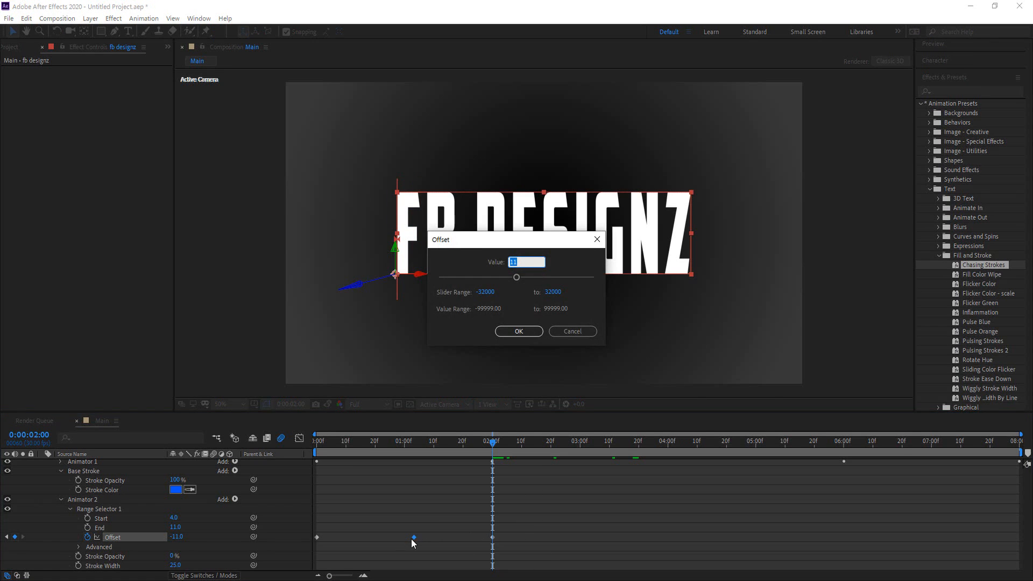
pyautogui.click(583, 333)
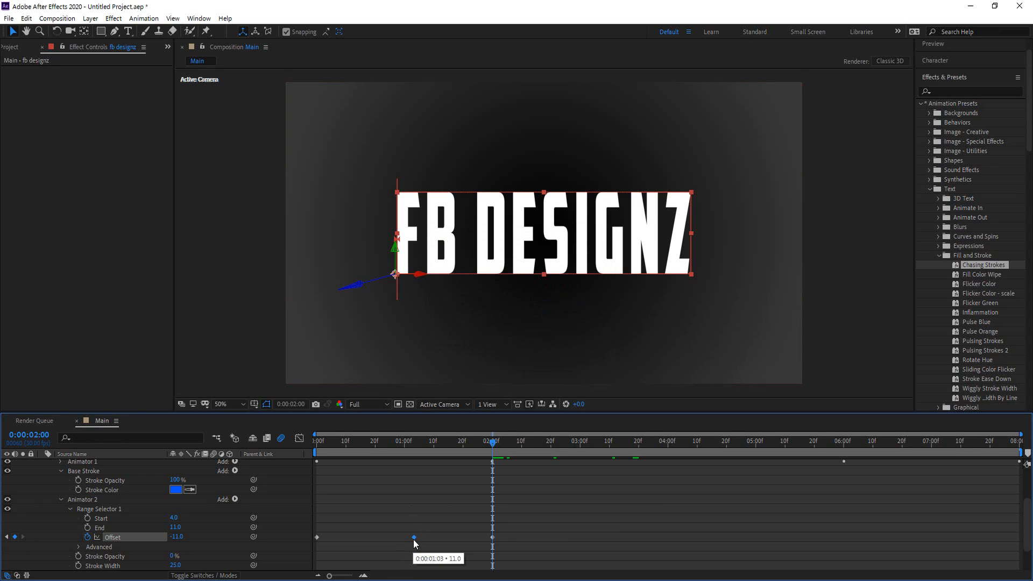
pyautogui.moveTo(413, 537); pyautogui.dragTo(404, 537)
# Step: Try a Range Selector 1 Start of 0 and an Offset of -0.8 at 0:00:01:17, and delete the extra Offset keyframe
pyautogui.moveTo(495, 449); pyautogui.dragTo(455, 453)
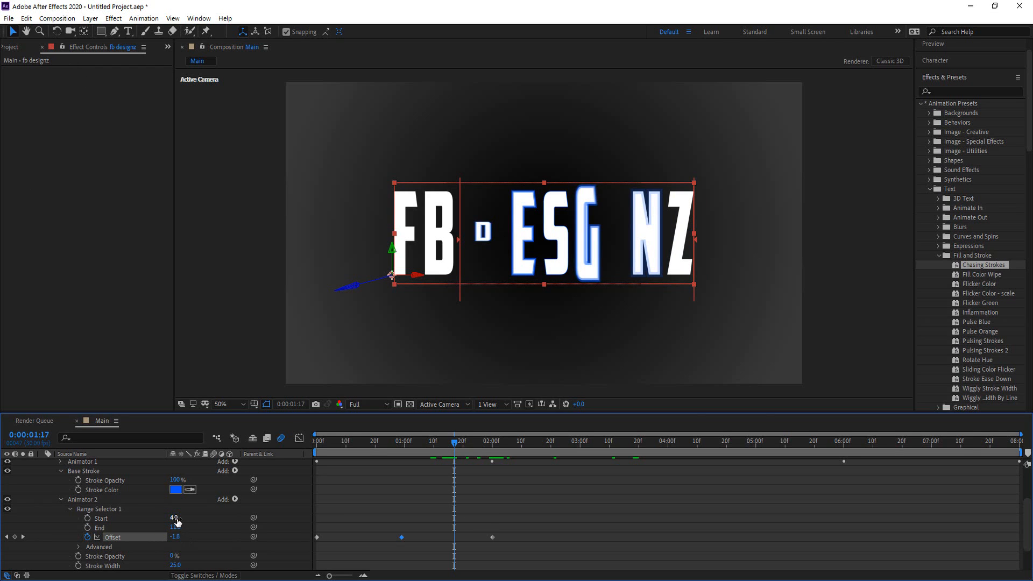
pyautogui.moveTo(177, 520); pyautogui.dragTo(172, 518)
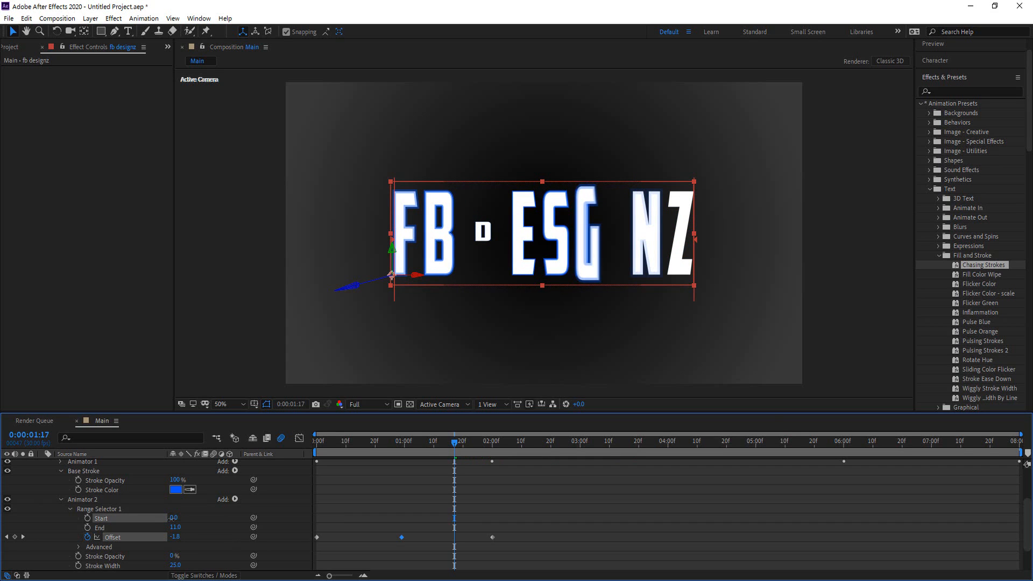
pyautogui.moveTo(172, 519)
pyautogui.mouseDown()
pyautogui.moveTo(189, 527)
pyautogui.moveTo(168, 527)
pyautogui.moveTo(189, 537)
pyautogui.moveTo(171, 537)
pyautogui.mouseUp()
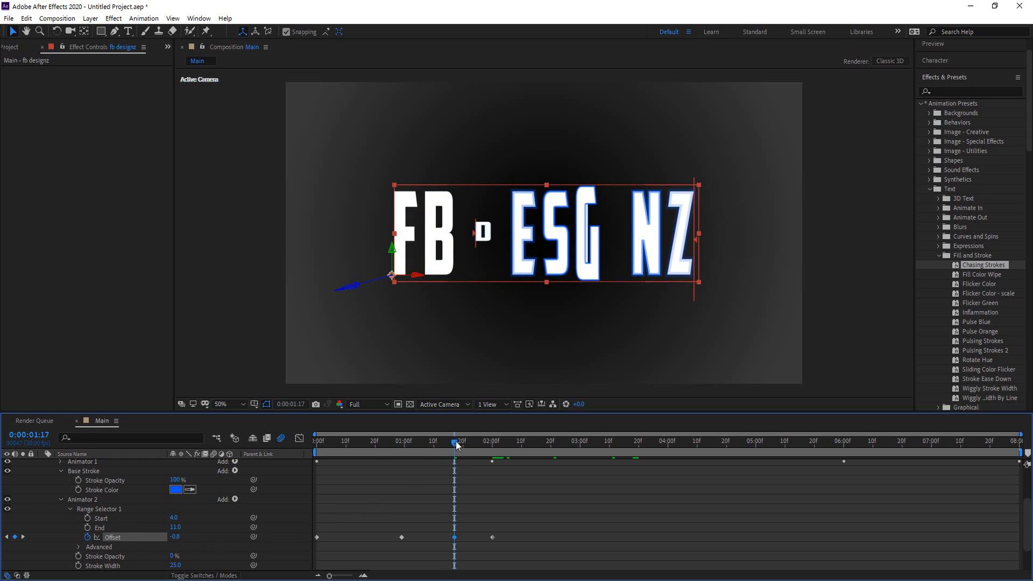
pyautogui.moveTo(456, 445)
pyautogui.mouseDown()
pyautogui.moveTo(507, 446)
pyautogui.moveTo(439, 447)
pyautogui.mouseUp()
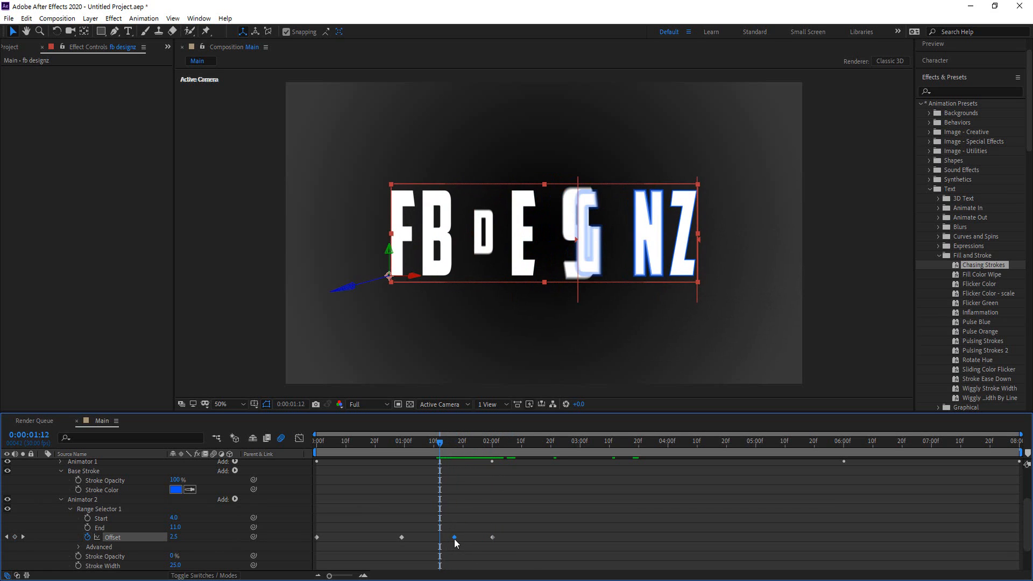
pyautogui.press('Delete')
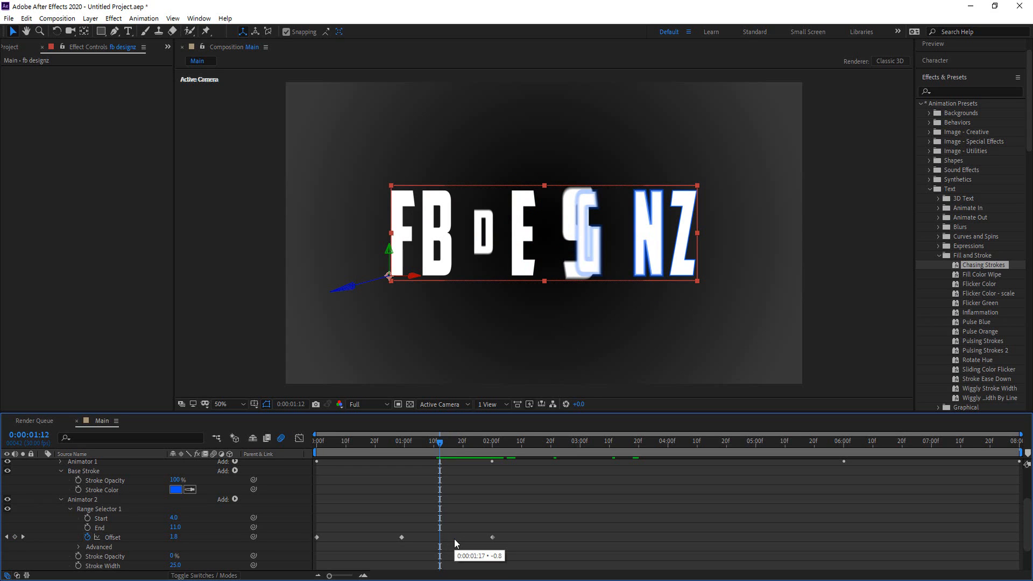
# Step: Set Animator 2's Stroke Width to 20 and Stroke Opacity to 28%, scrubbing around 2 seconds to check the look
pyautogui.moveTo(439, 444); pyautogui.dragTo(466, 461)
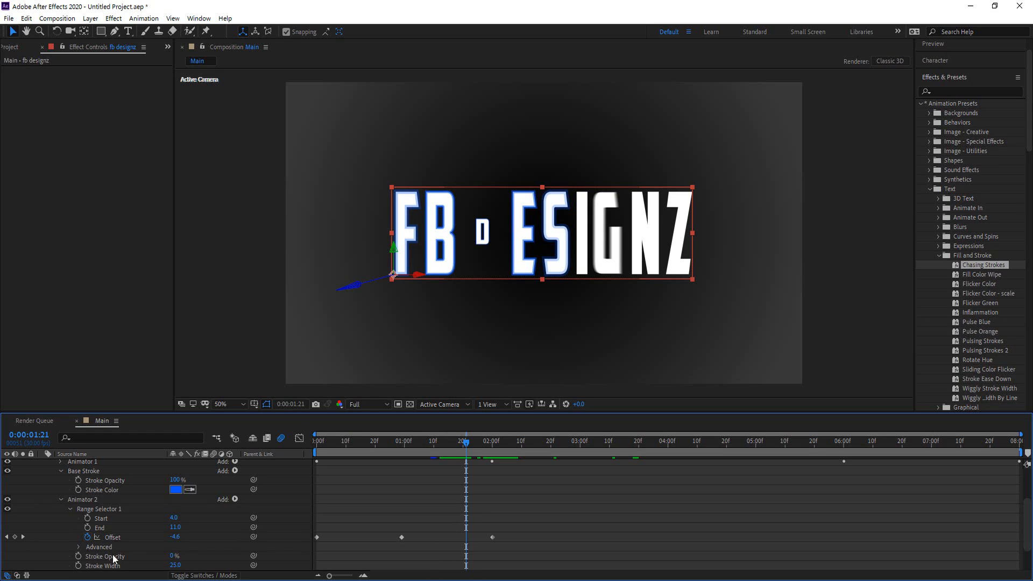
pyautogui.moveTo(172, 558); pyautogui.dragTo(184, 557)
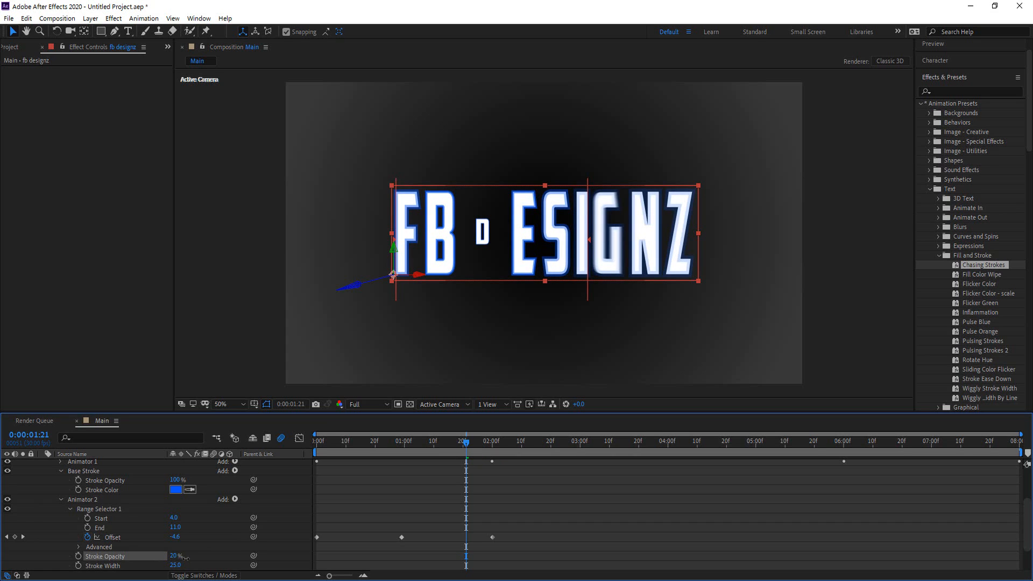
pyautogui.moveTo(193, 558); pyautogui.dragTo(184, 556)
pyautogui.moveTo(177, 568); pyautogui.dragTo(174, 566)
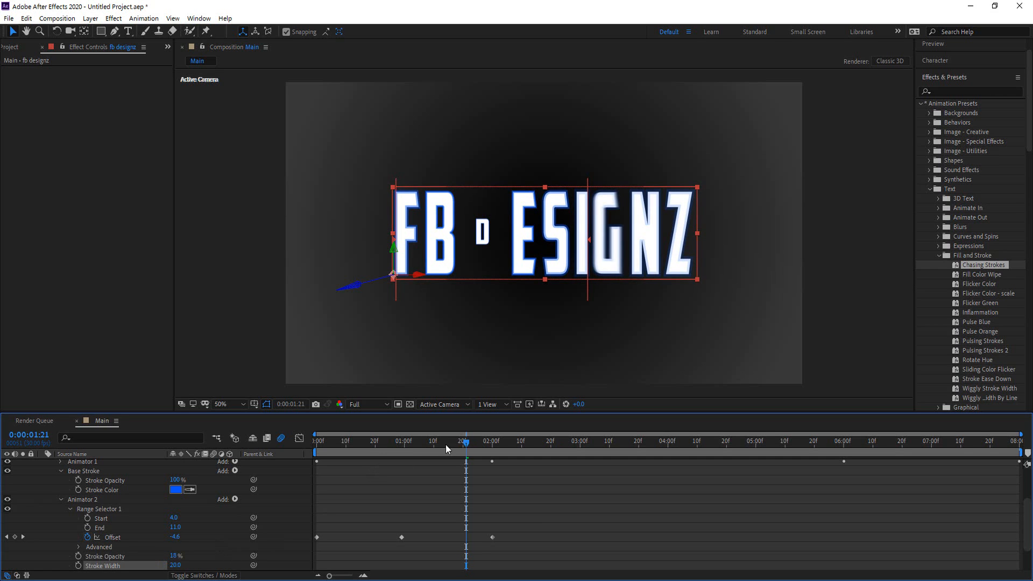
pyautogui.moveTo(446, 444); pyautogui.dragTo(518, 447)
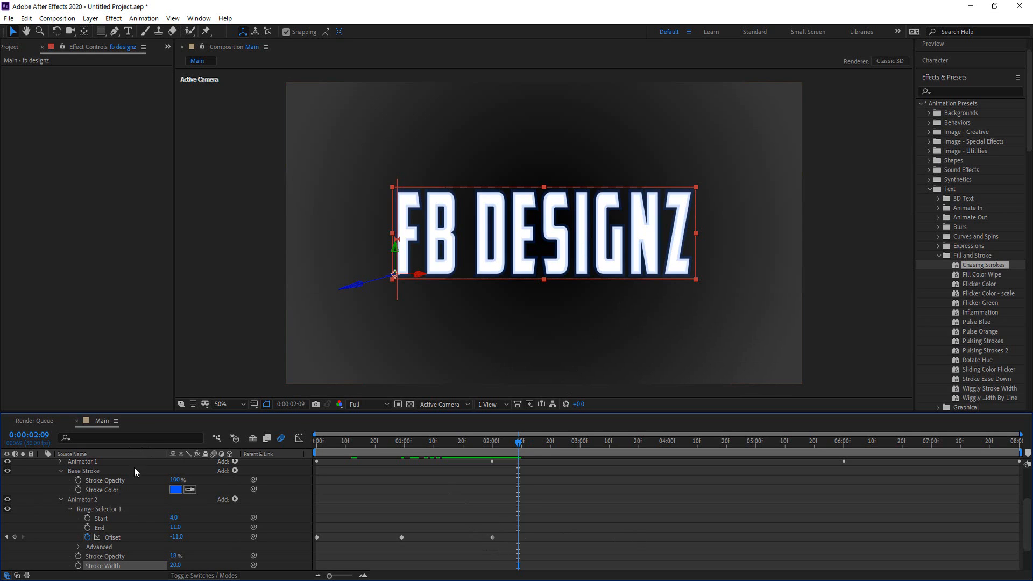
pyautogui.moveTo(175, 556); pyautogui.dragTo(187, 556)
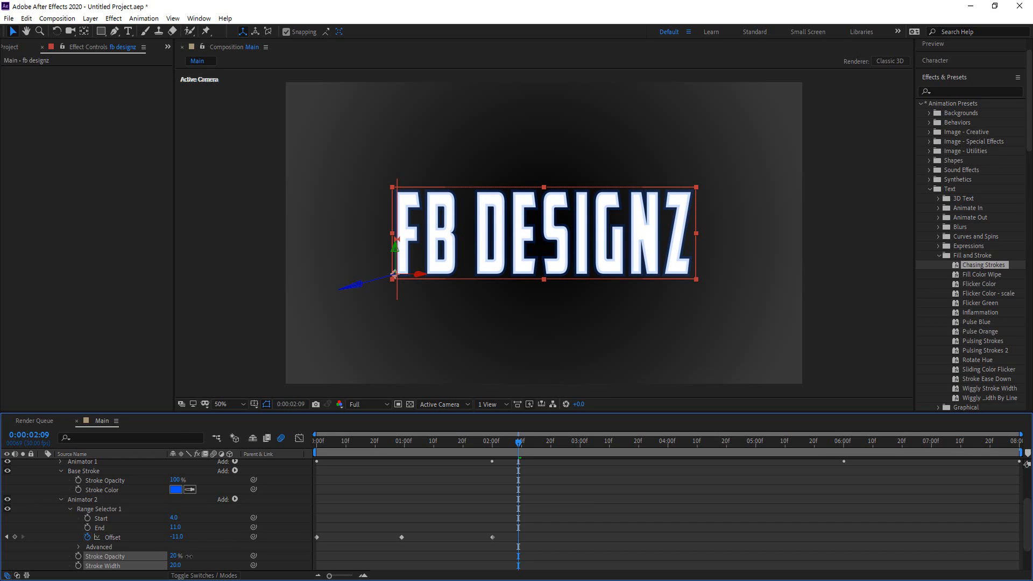
pyautogui.moveTo(189, 556); pyautogui.dragTo(189, 556)
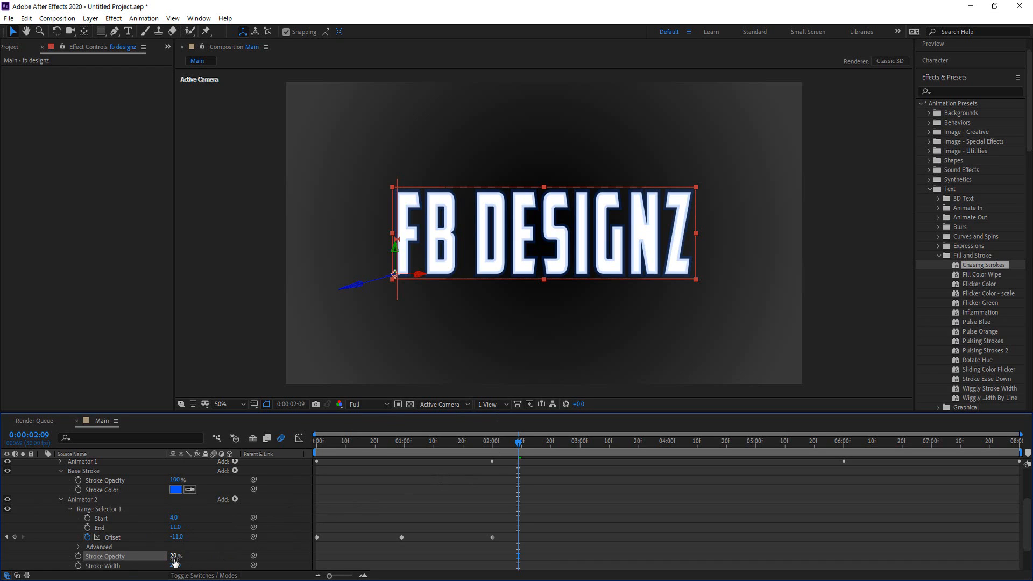
pyautogui.moveTo(174, 555); pyautogui.dragTo(180, 555)
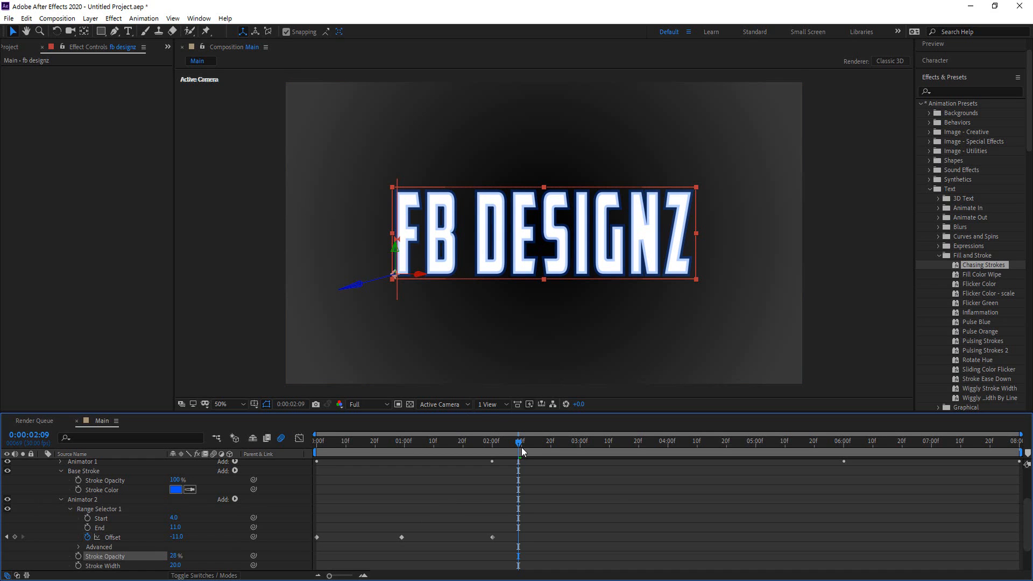
pyautogui.moveTo(486, 449); pyautogui.dragTo(443, 451)
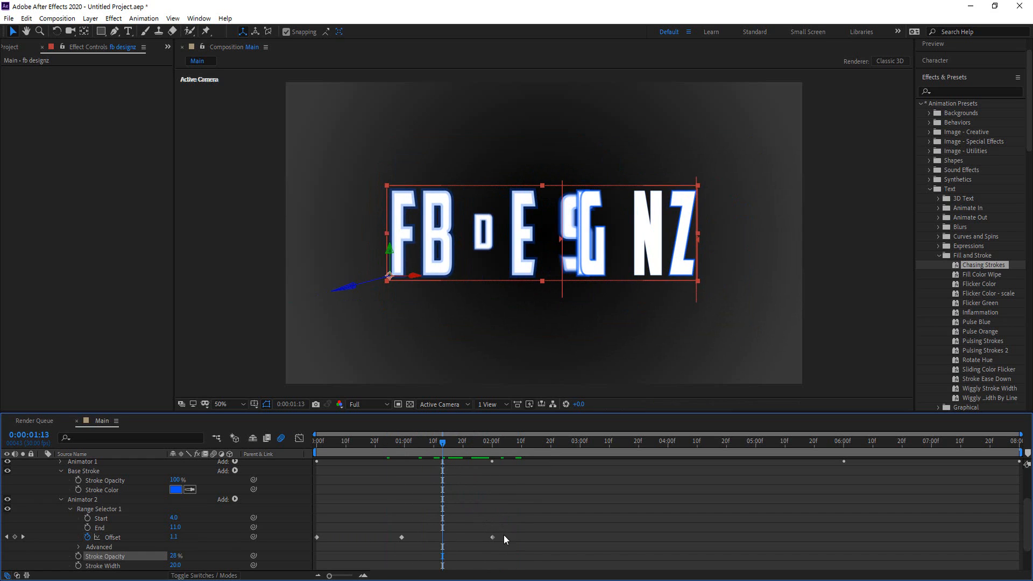
# Step: Copy Animator 2's three Offset keyframes to start again at 0:00:06:00, scrub through the result, and collapse the fb designz layer
pyautogui.moveTo(504, 535); pyautogui.dragTo(301, 547)
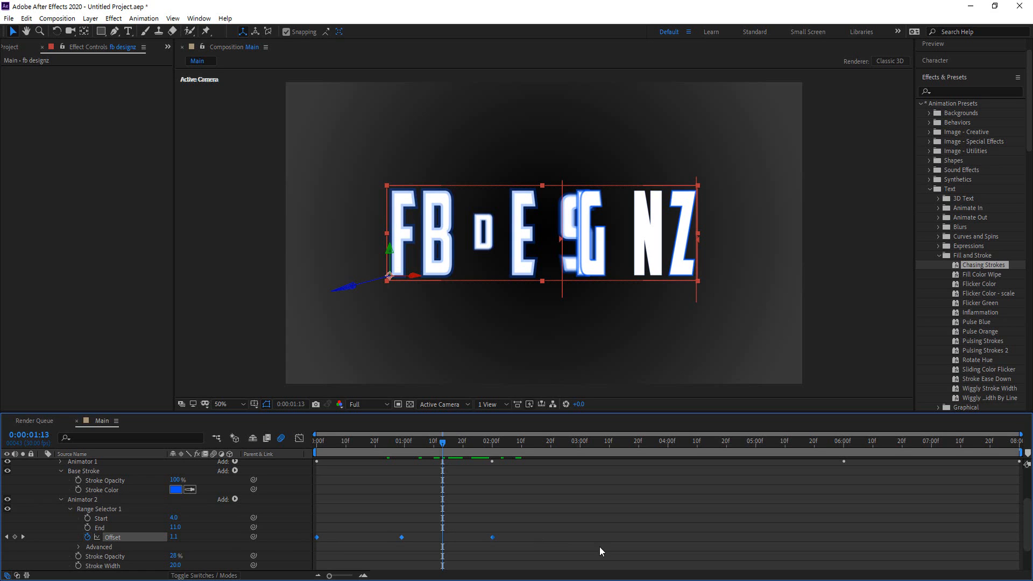
pyautogui.moveTo(446, 442); pyautogui.dragTo(844, 460)
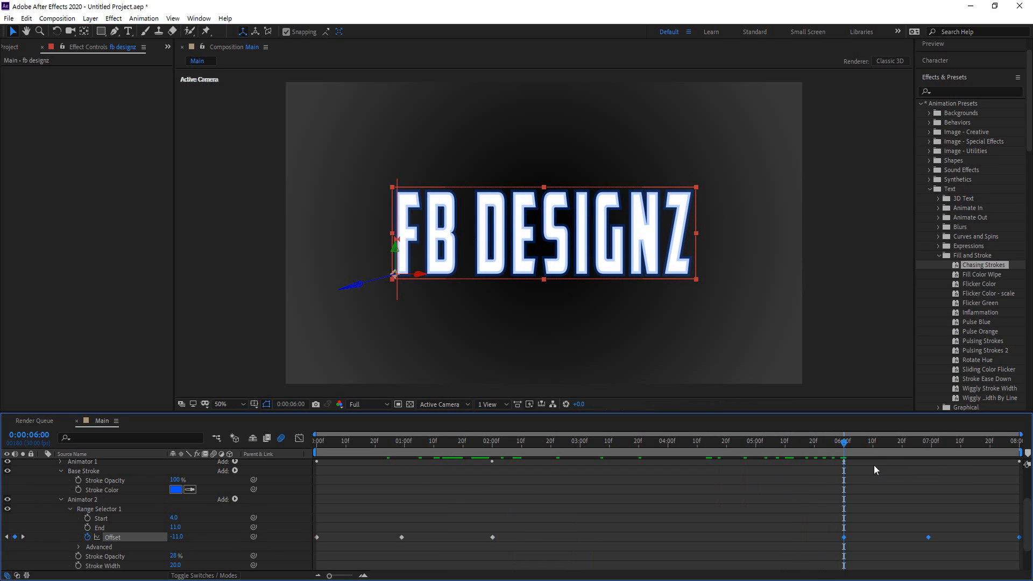
pyautogui.moveTo(844, 450); pyautogui.dragTo(741, 487)
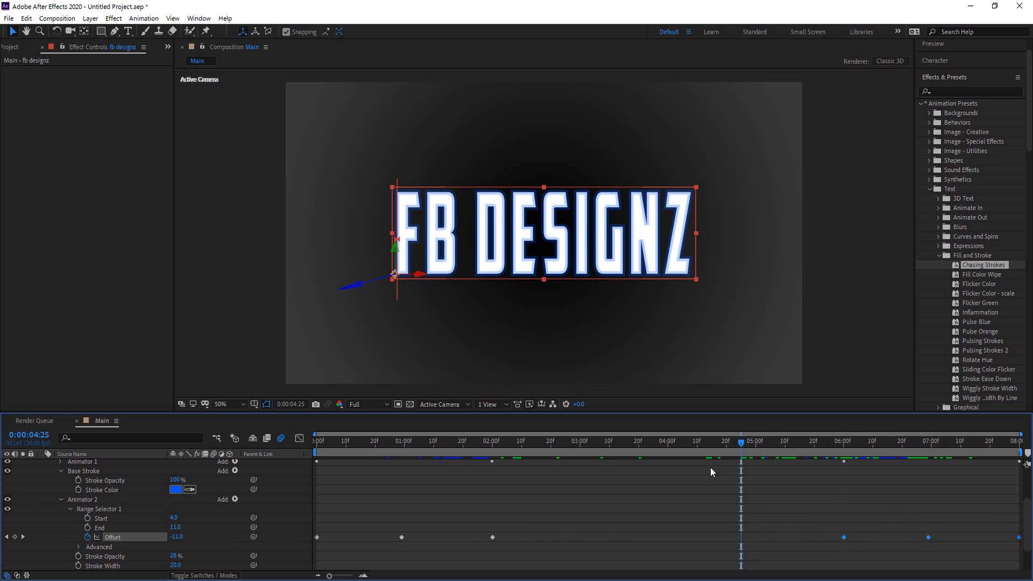
pyautogui.moveTo(743, 445); pyautogui.dragTo(674, 481)
pyautogui.scroll(3, 27, 503)
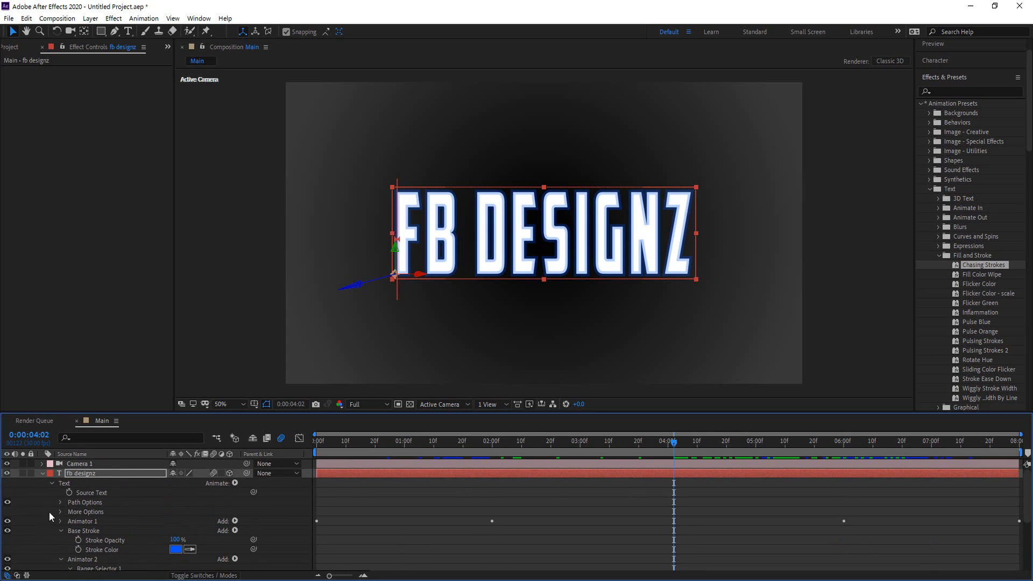
pyautogui.click(43, 473)
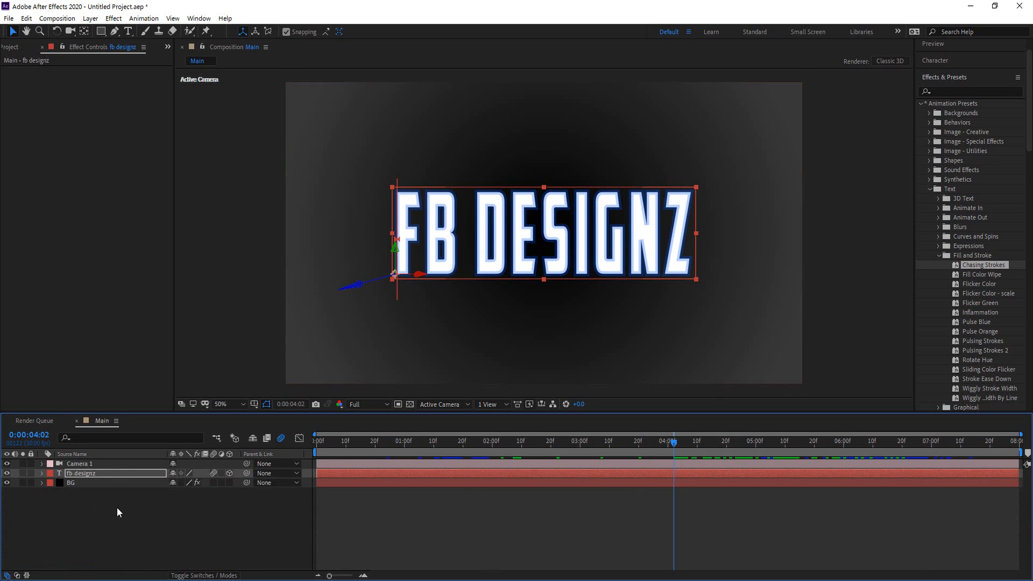
# Step: Apply the Text Bounce preset from the text Expressions presets to the FB DESIGNZ title with the playhead at 0:00:02:27
pyautogui.click(132, 507)
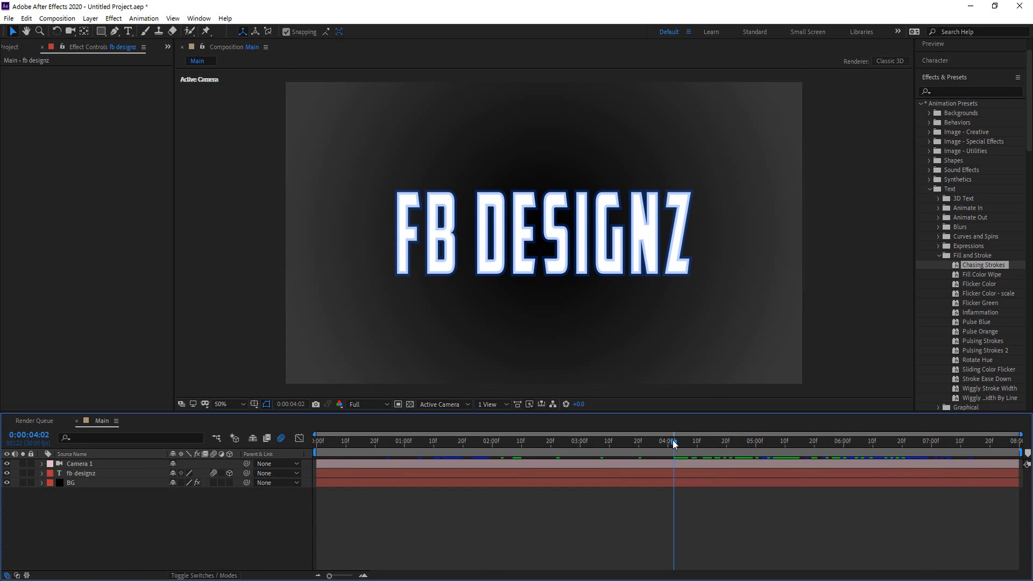
pyautogui.moveTo(673, 442); pyautogui.dragTo(571, 459)
pyautogui.click(938, 256)
pyautogui.click(938, 245)
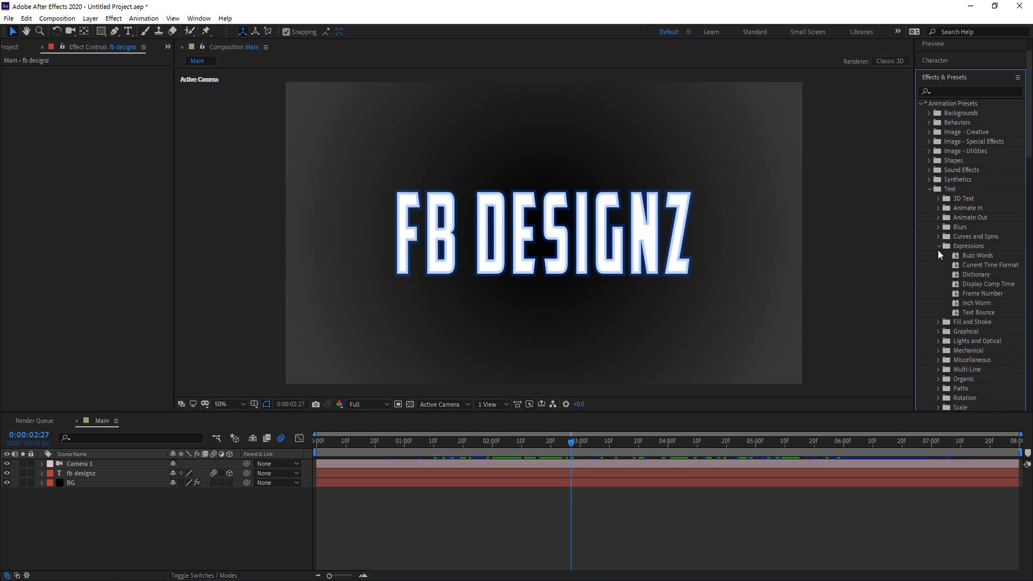
pyautogui.moveTo(976, 311); pyautogui.dragTo(624, 240)
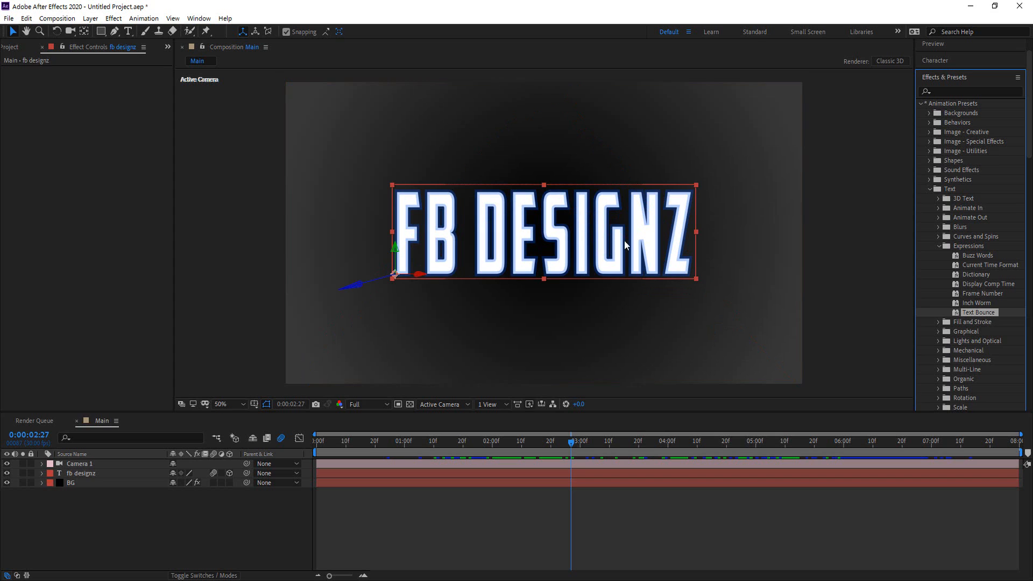
# Step: Play the composition from the start and scrub between about 2 and 5 seconds to check the title's bounce
pyautogui.click(568, 442)
pyautogui.moveTo(568, 443); pyautogui.dragTo(309, 489)
pyautogui.press('space')
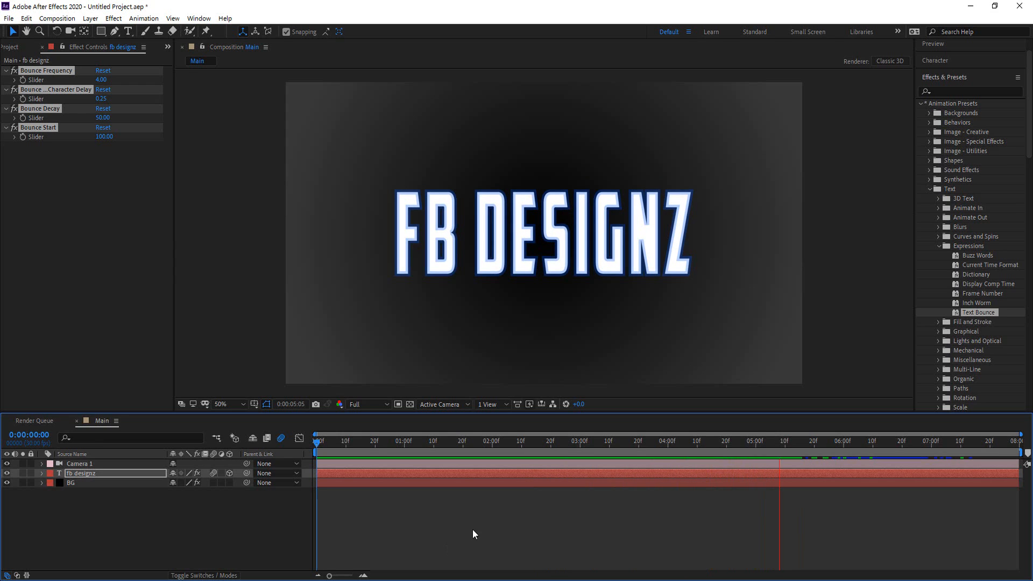
pyautogui.click(731, 475)
pyautogui.moveTo(781, 444); pyautogui.dragTo(495, 479)
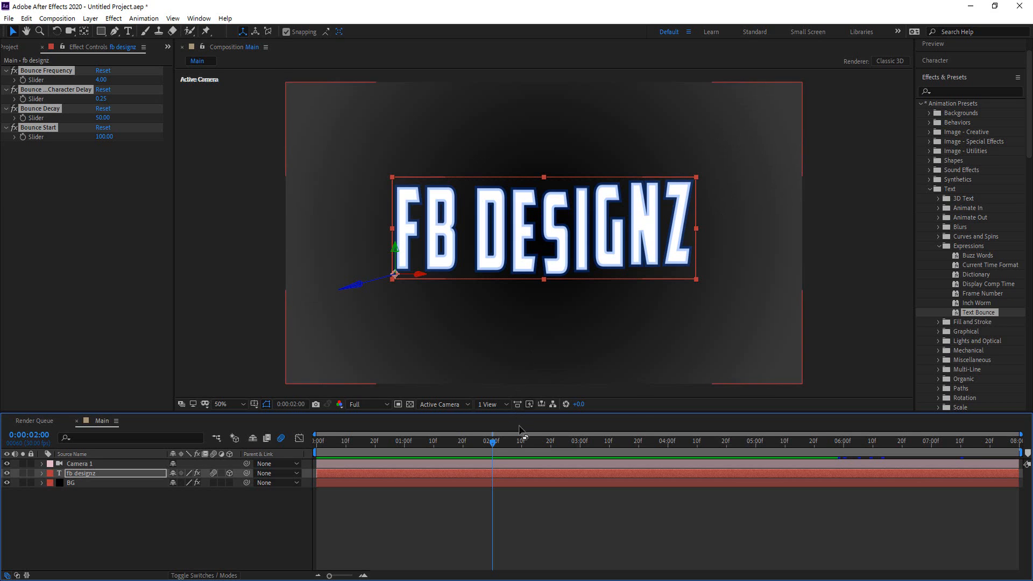
pyautogui.moveTo(508, 444); pyautogui.dragTo(717, 466)
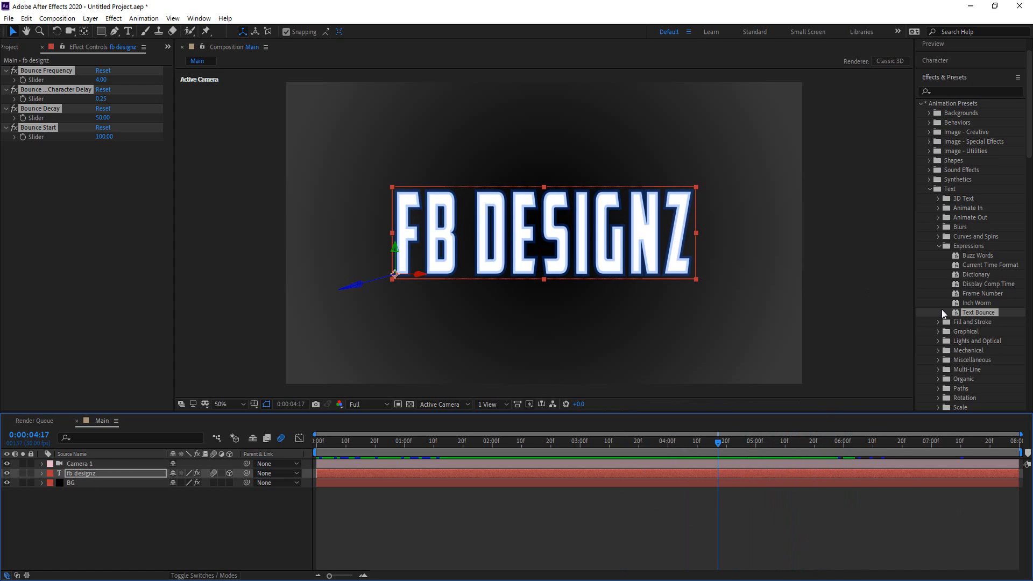
pyautogui.click(938, 246)
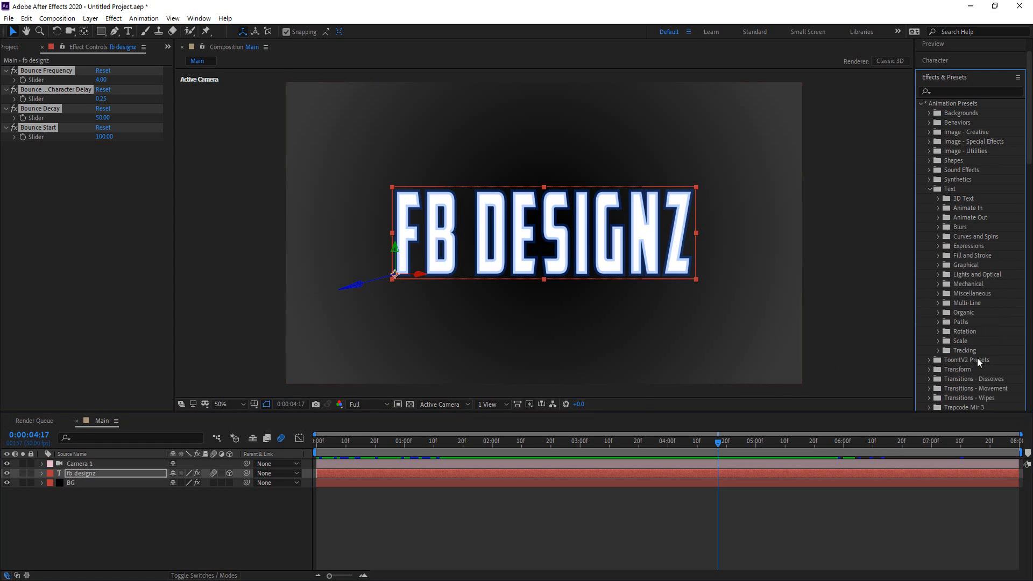
pyautogui.moveTo(718, 441); pyautogui.dragTo(492, 447)
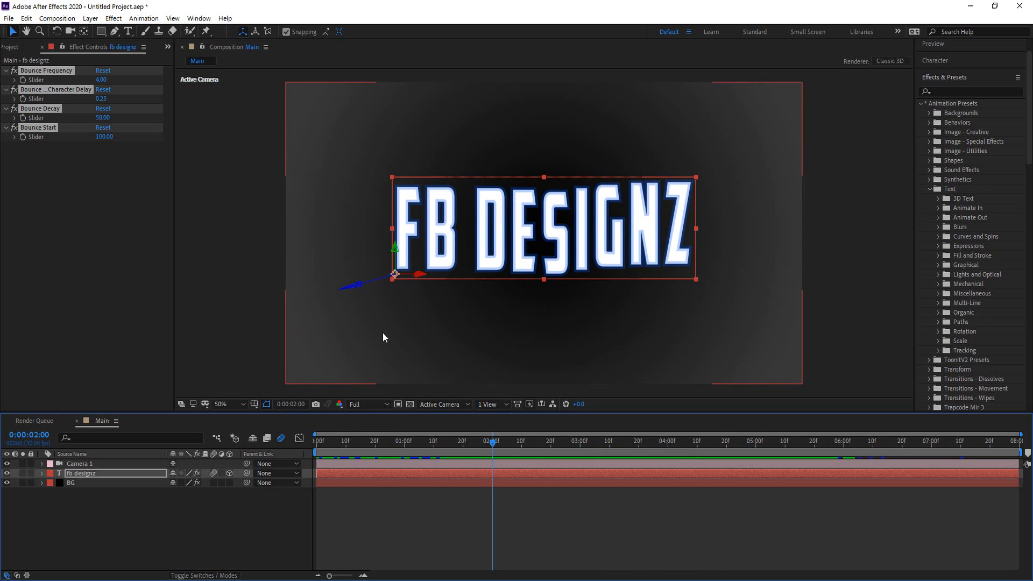
# Step: Create a new text layer in the Main composition and rename it Slogan Text
pyautogui.click(167, 518)
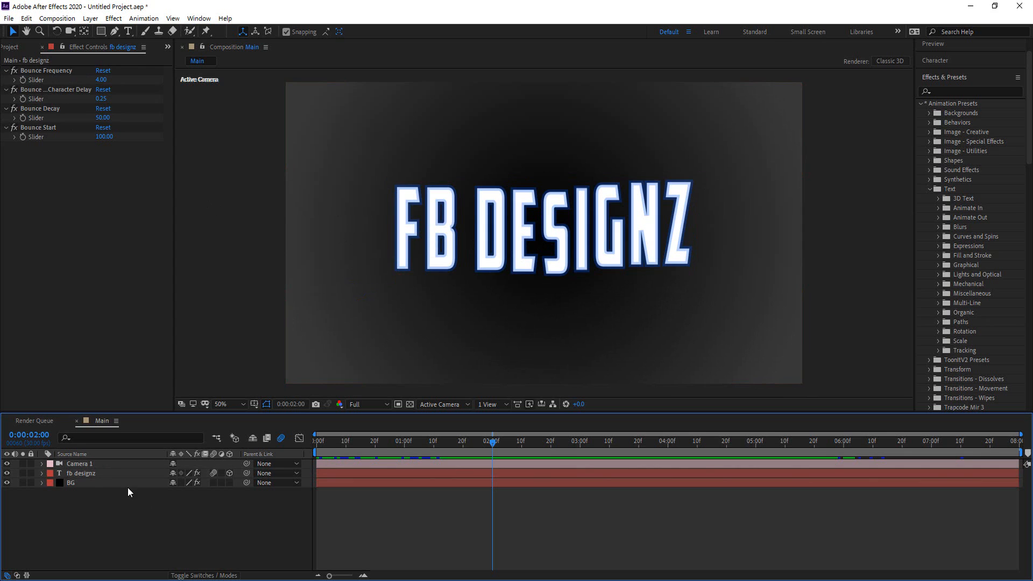
pyautogui.rightClick(101, 524)
pyautogui.moveTo(154, 401)
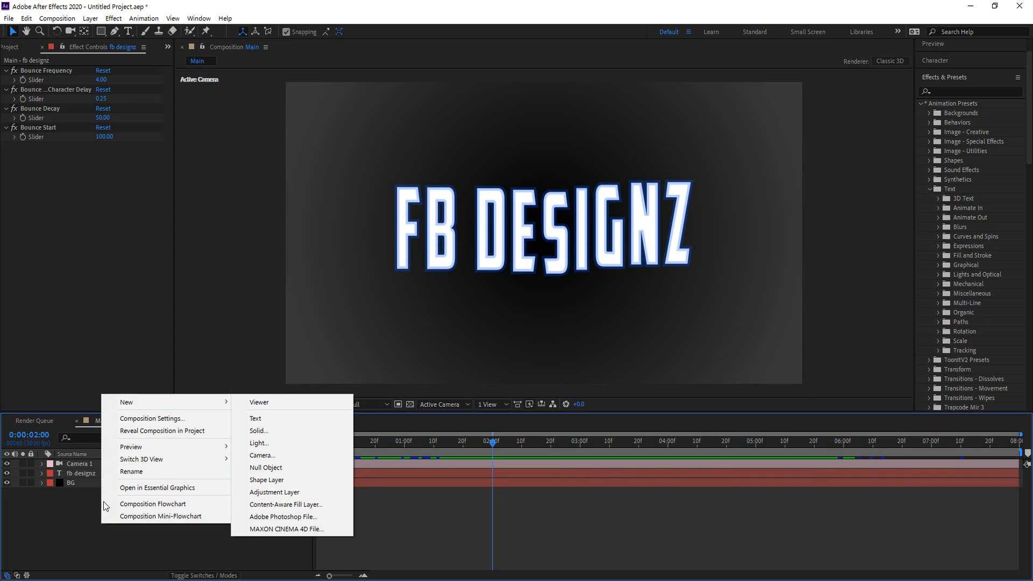
pyautogui.click(255, 418)
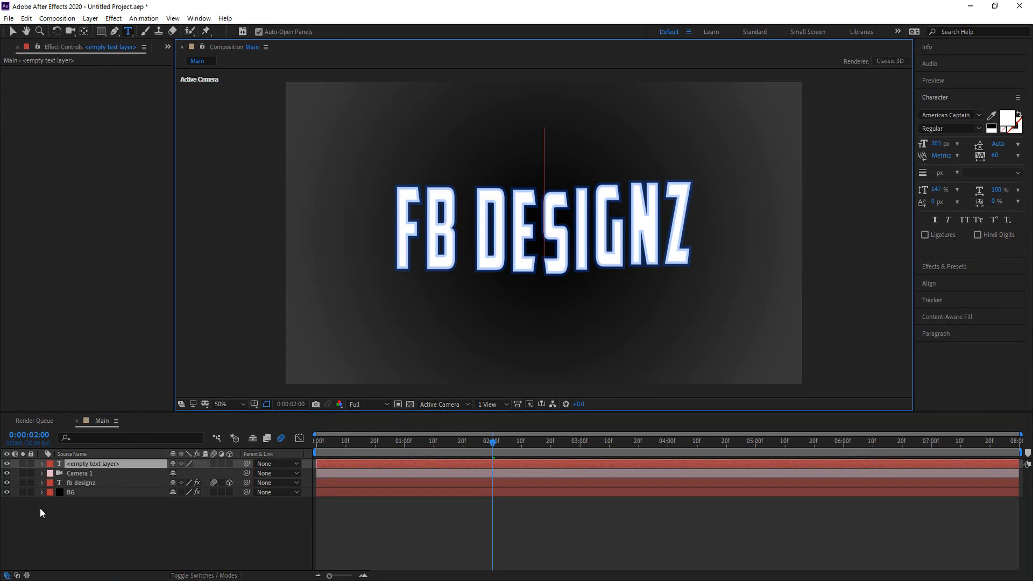
pyautogui.rightClick(83, 463)
pyautogui.click(136, 457)
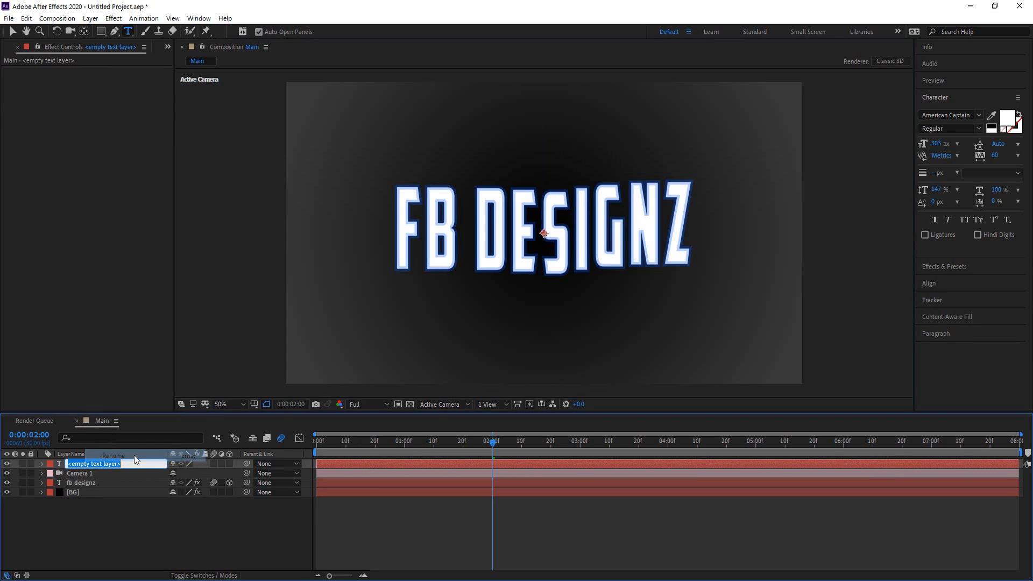
pyautogui.write('Slogan Text')
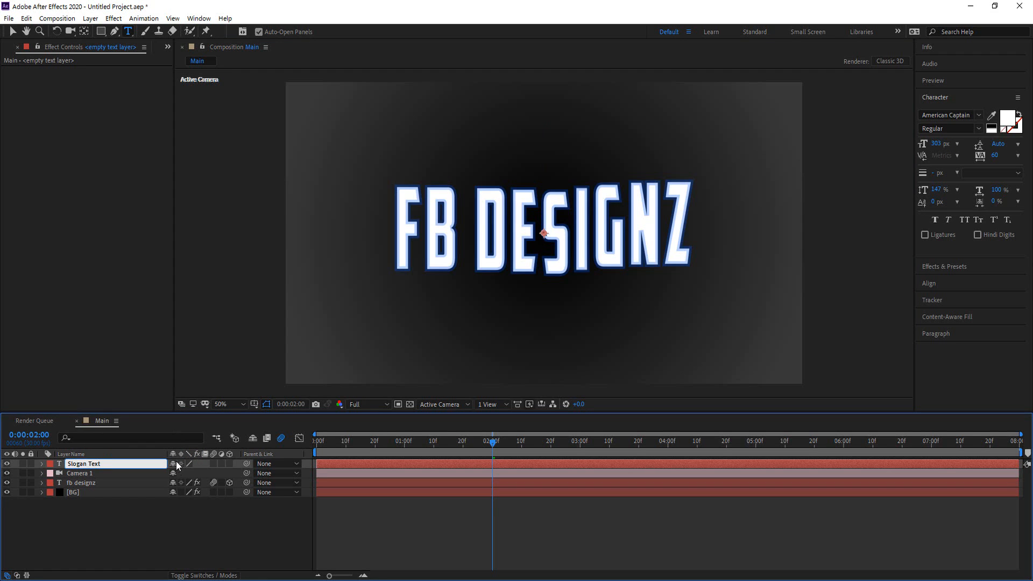
pyautogui.click(108, 505)
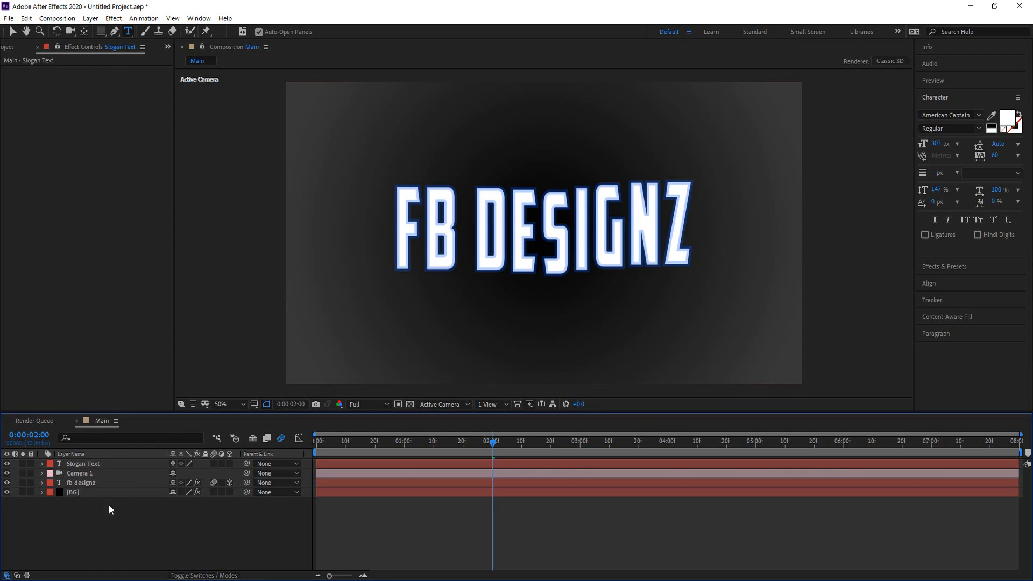
# Step: Start a new text entry below the Z of the title and choose Anson as its font
pyautogui.click(89, 464)
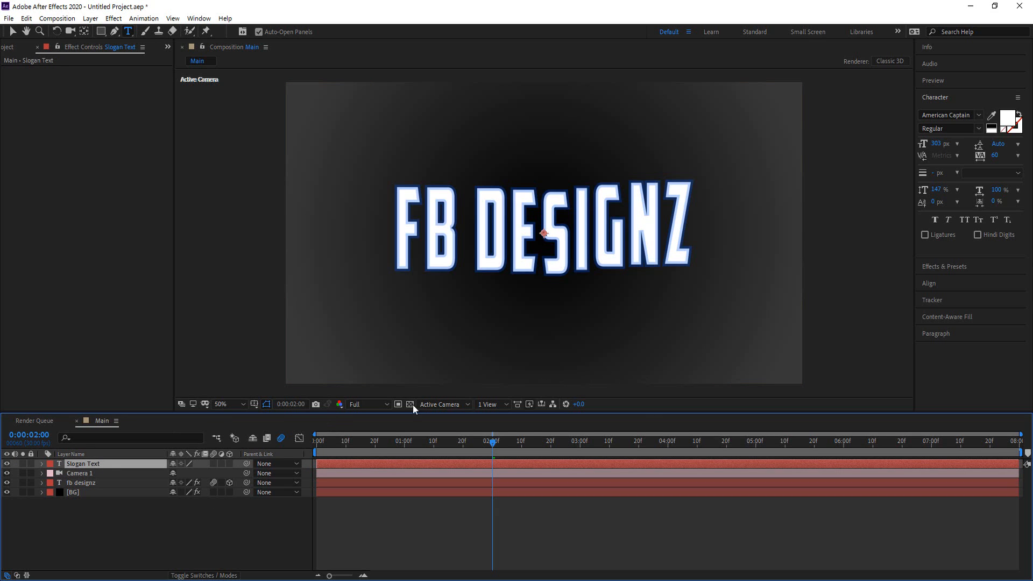
pyautogui.rightClick(688, 328)
pyautogui.click(677, 327)
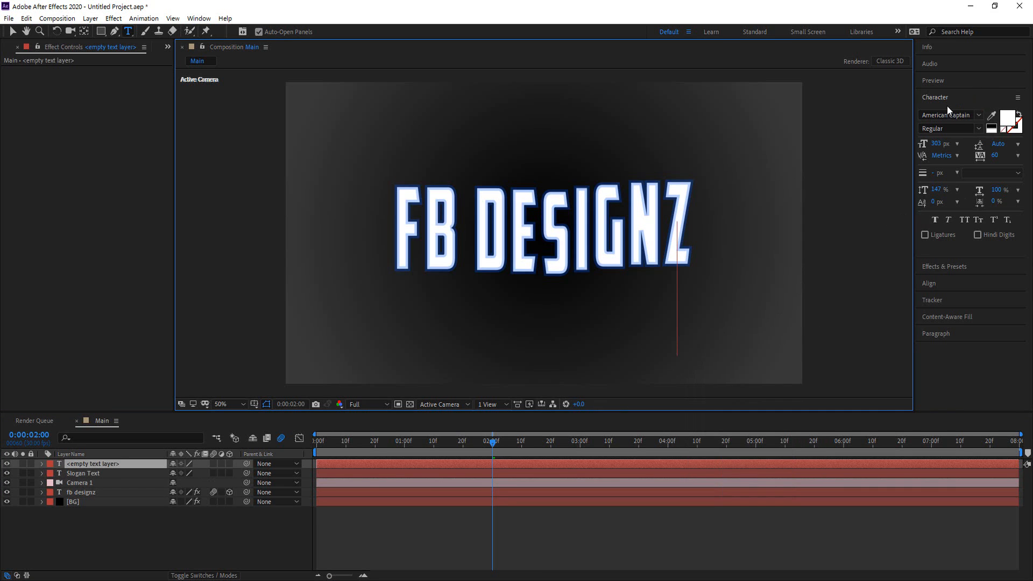
pyautogui.click(983, 115)
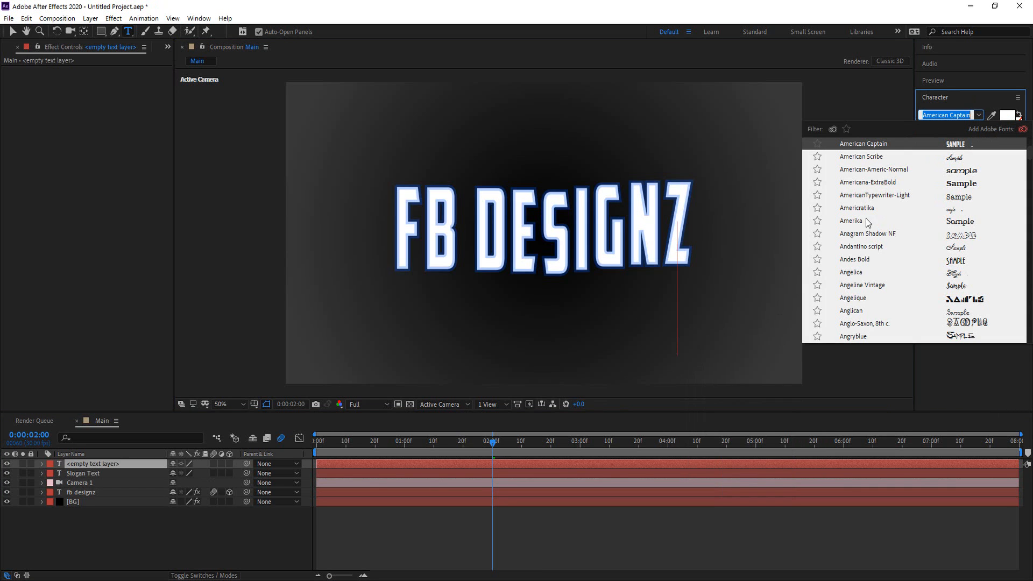
pyautogui.scroll(-1, 890, 272)
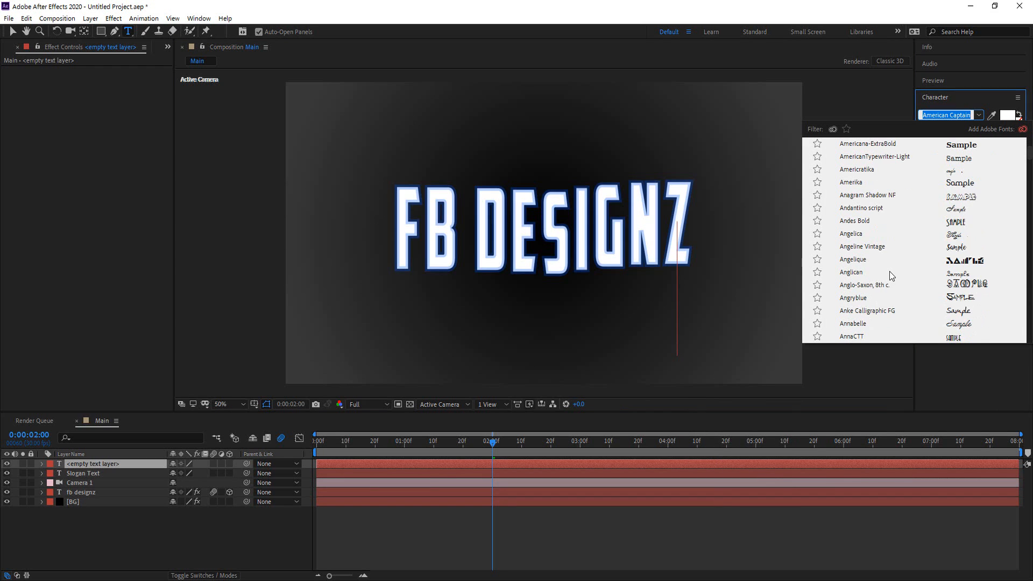
pyautogui.scroll(-1, 889, 272)
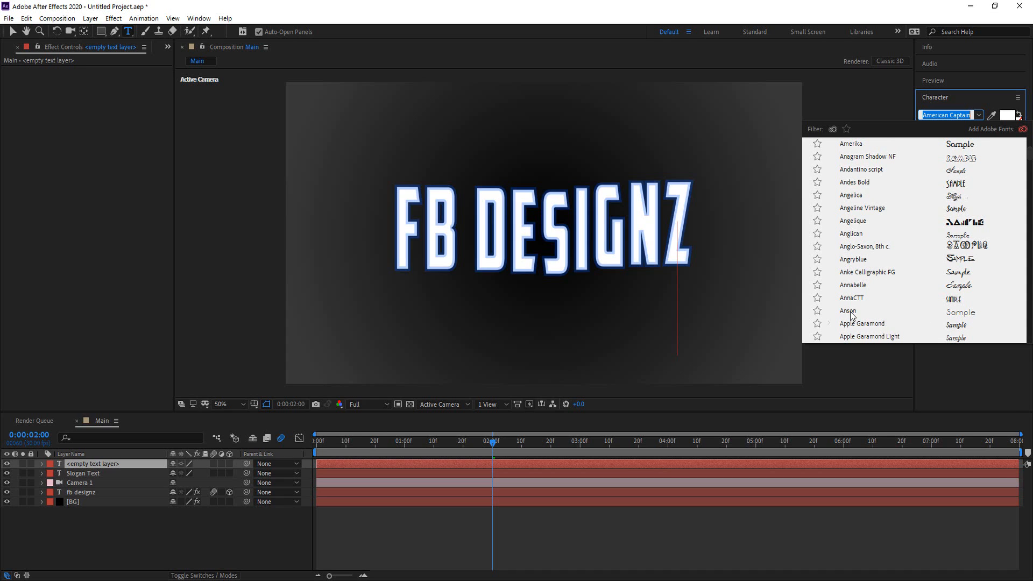
pyautogui.scroll(-1, 851, 316)
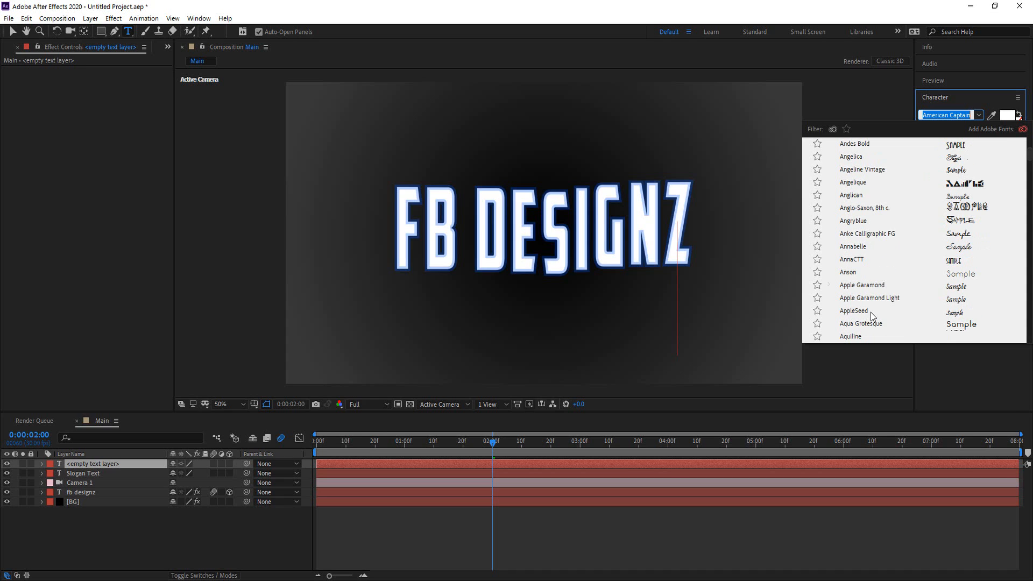
pyautogui.scroll(-2, 872, 314)
pyautogui.scroll(-4, 872, 315)
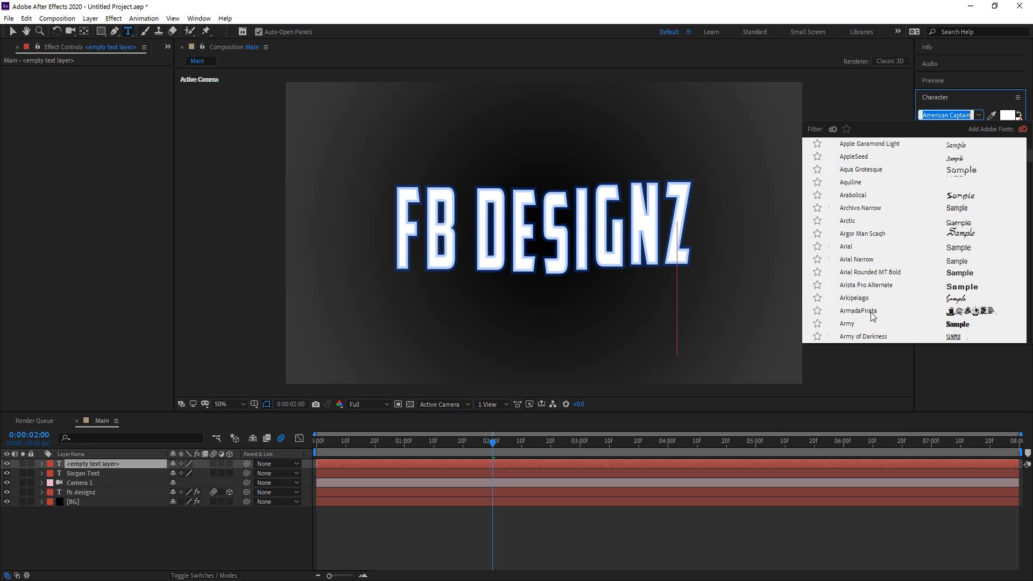
pyautogui.scroll(2, 871, 315)
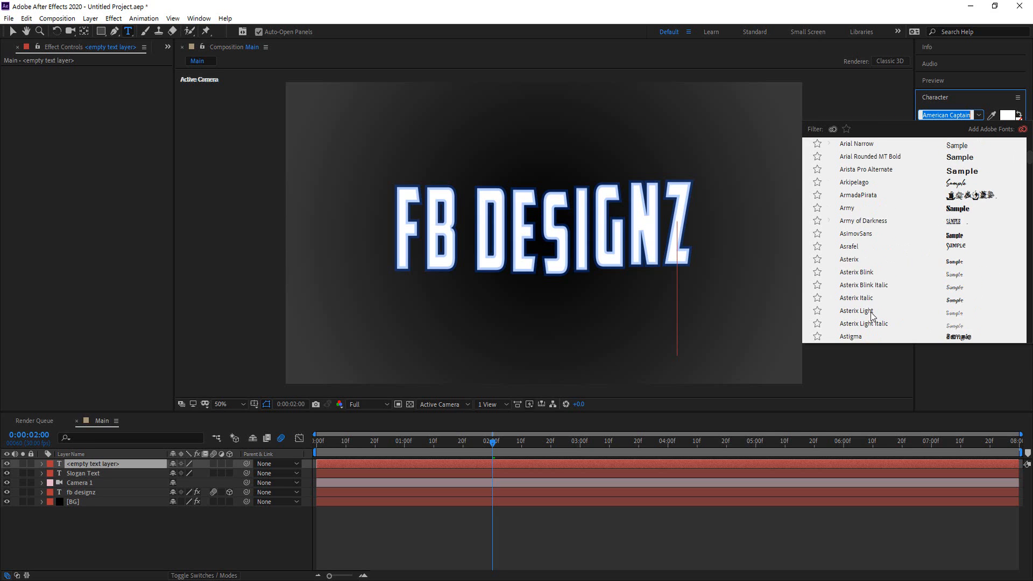
pyautogui.scroll(-5, 871, 315)
pyautogui.scroll(5, 871, 315)
pyautogui.scroll(1, 872, 316)
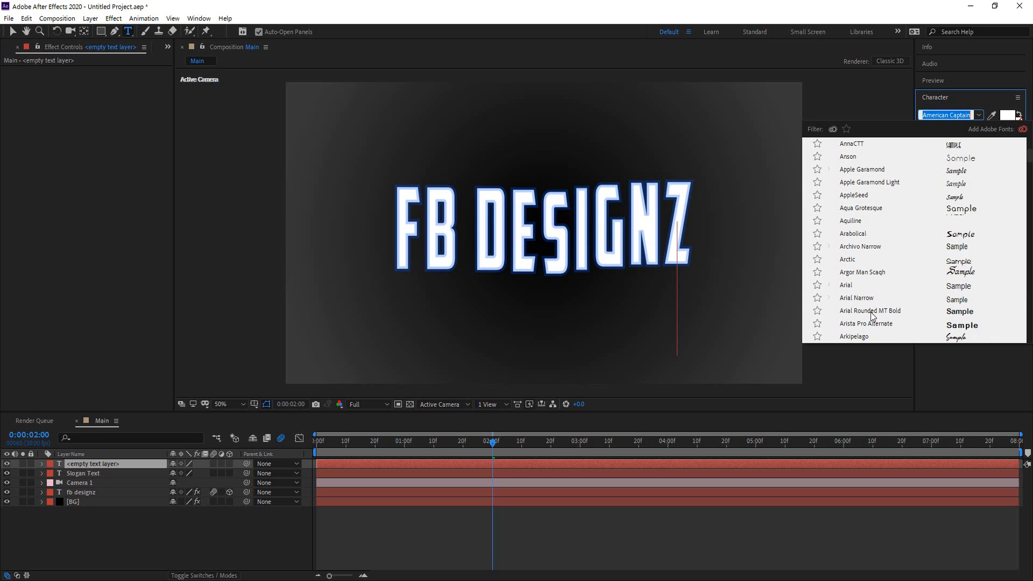
pyautogui.click(853, 158)
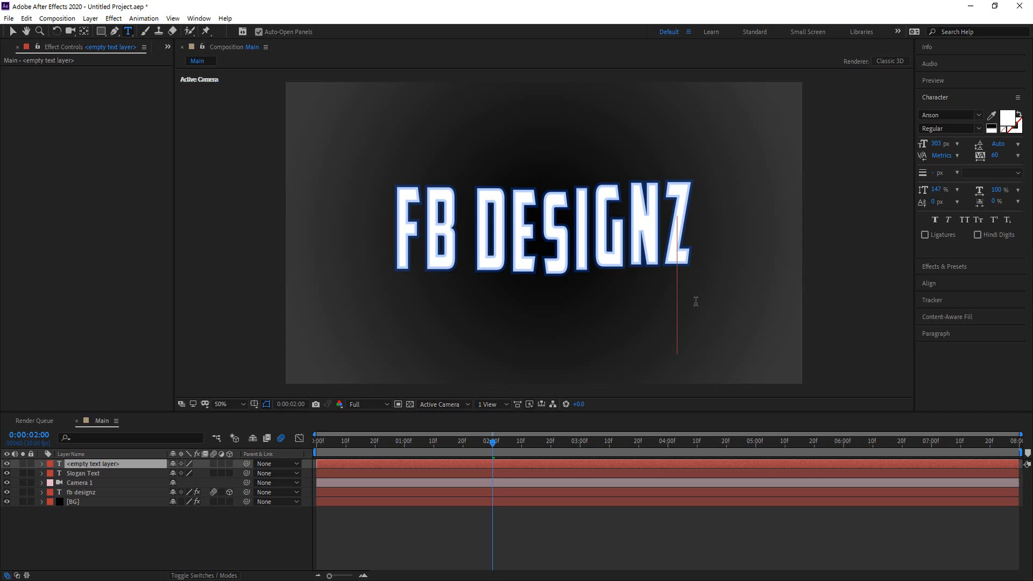
# Step: Enter "YouTUBE Tutorials" as the slogan text and finish text editing
pyautogui.write('You')
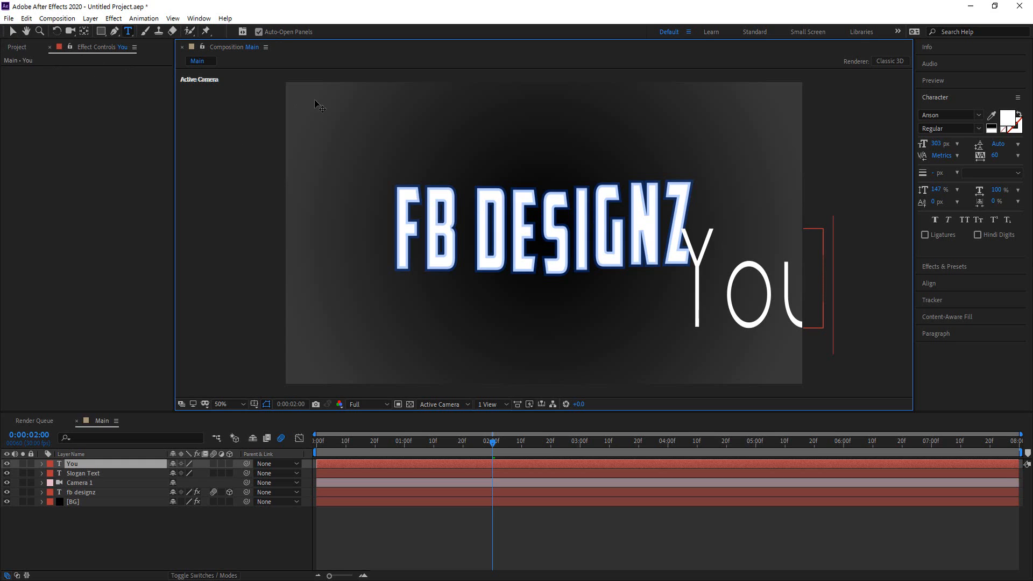
pyautogui.write('T')
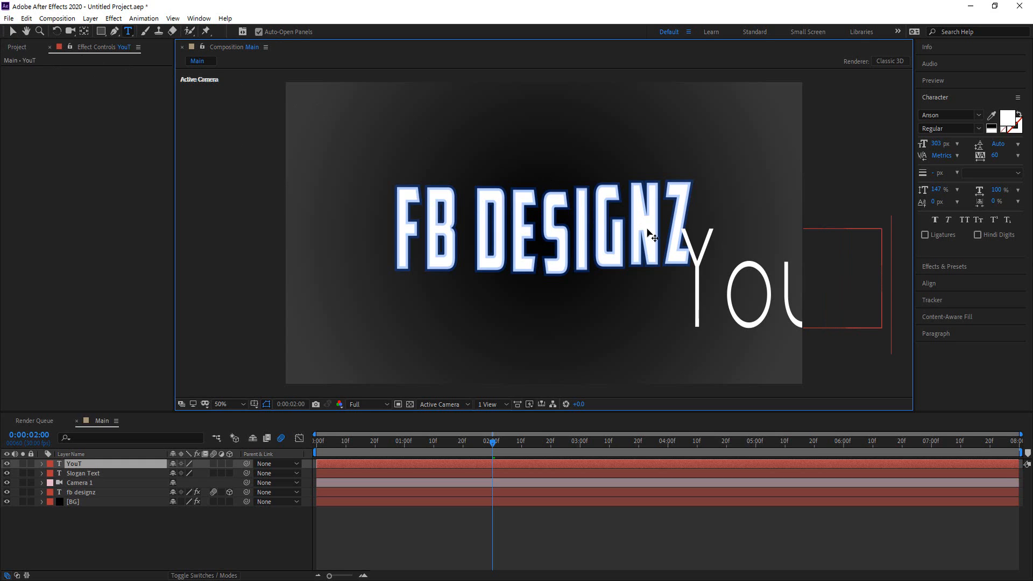
pyautogui.write('UBE')
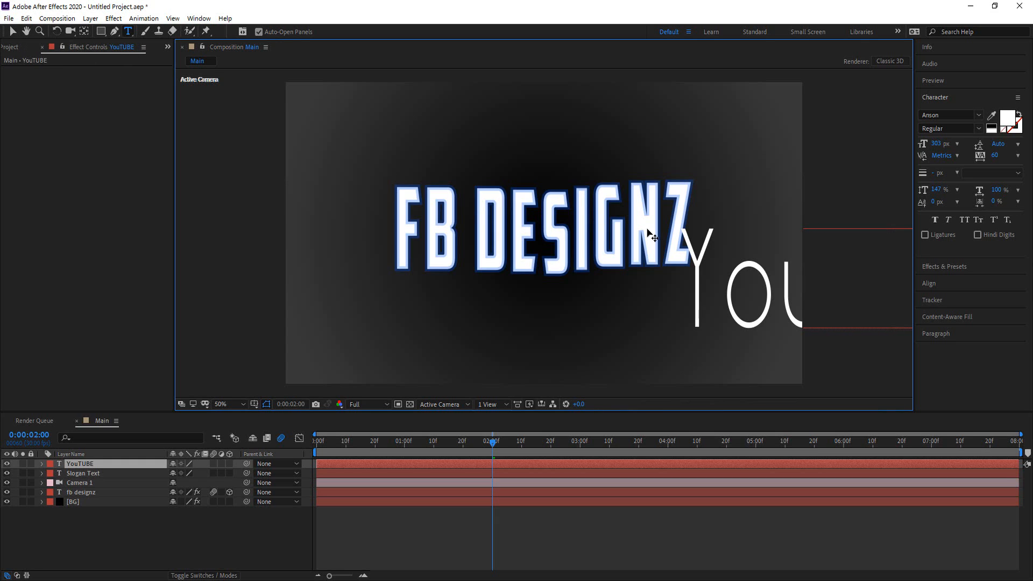
pyautogui.write(' Totor')
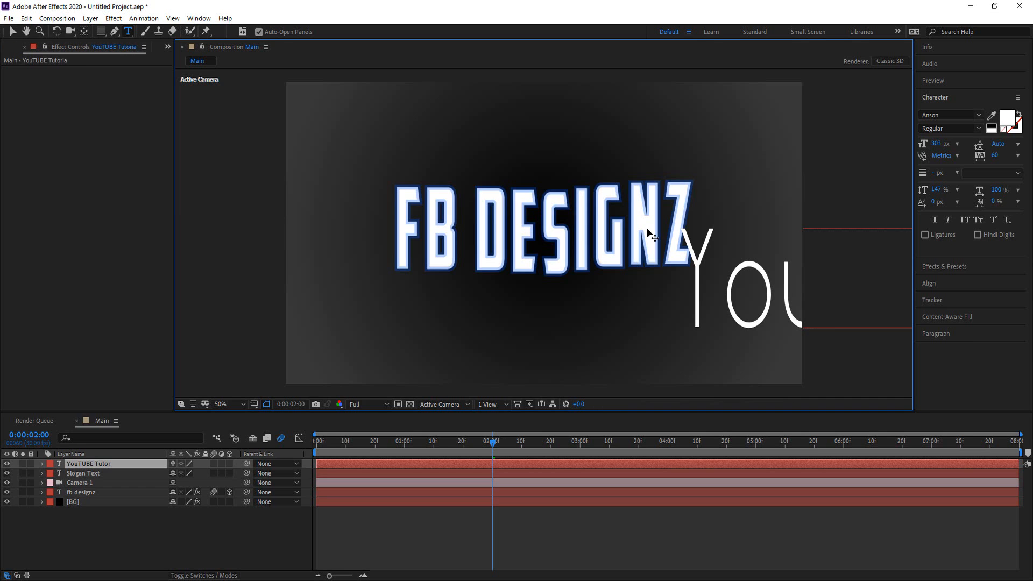
pyautogui.write('ials')
pyautogui.click(13, 32)
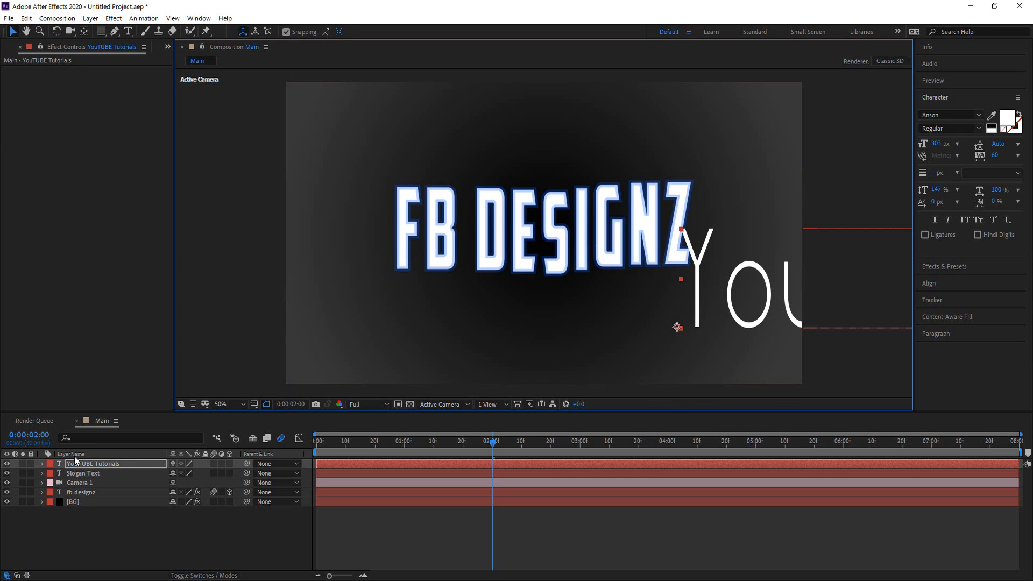
# Step: Reduce the YouTUBE Tutorials text to a font size of 108 px and move it directly beneath the FB DESIGNZ title
pyautogui.click(94, 466)
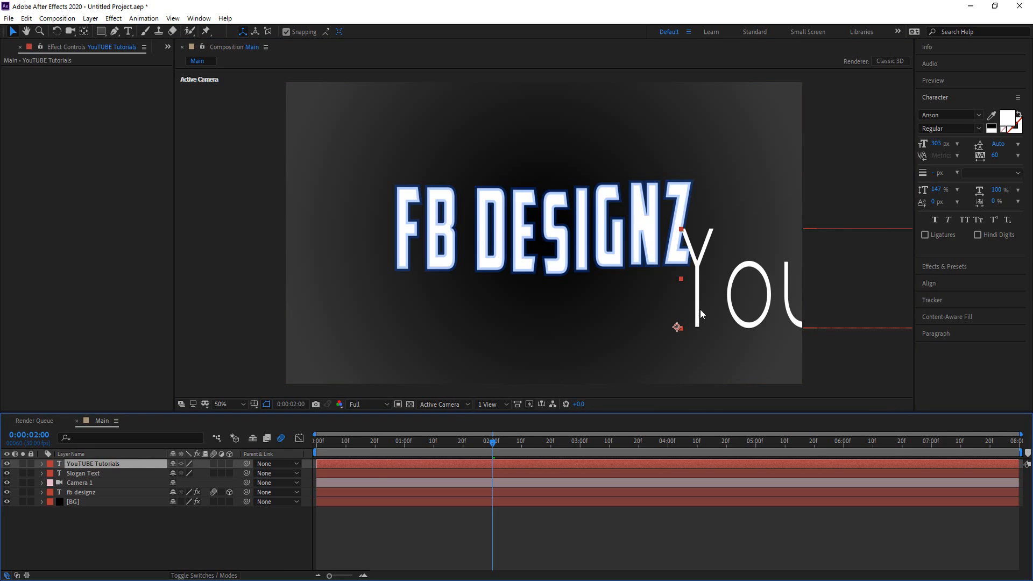
pyautogui.doubleClick(88, 466)
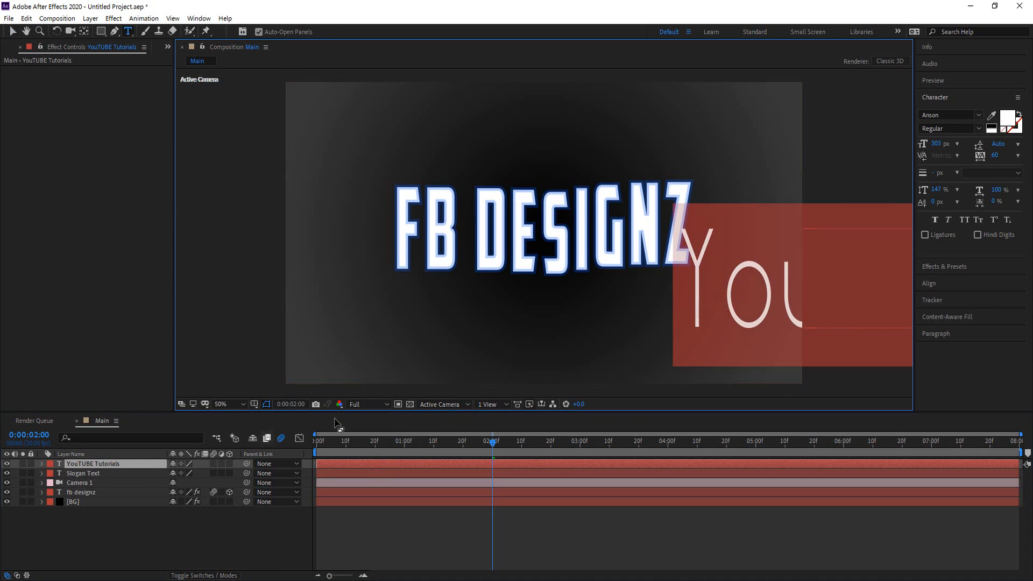
pyautogui.moveTo(936, 143); pyautogui.dragTo(835, 148)
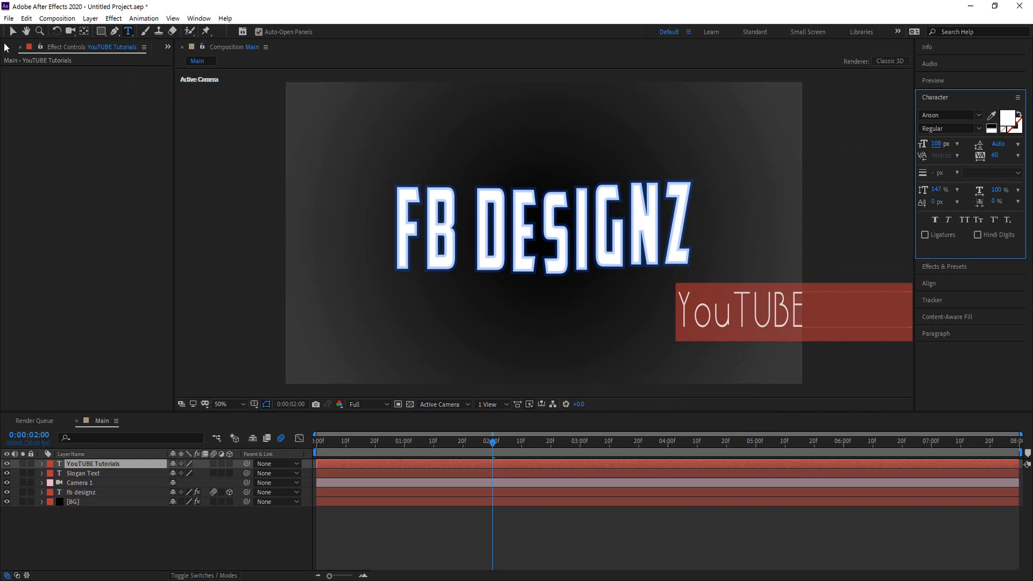
pyautogui.click(12, 31)
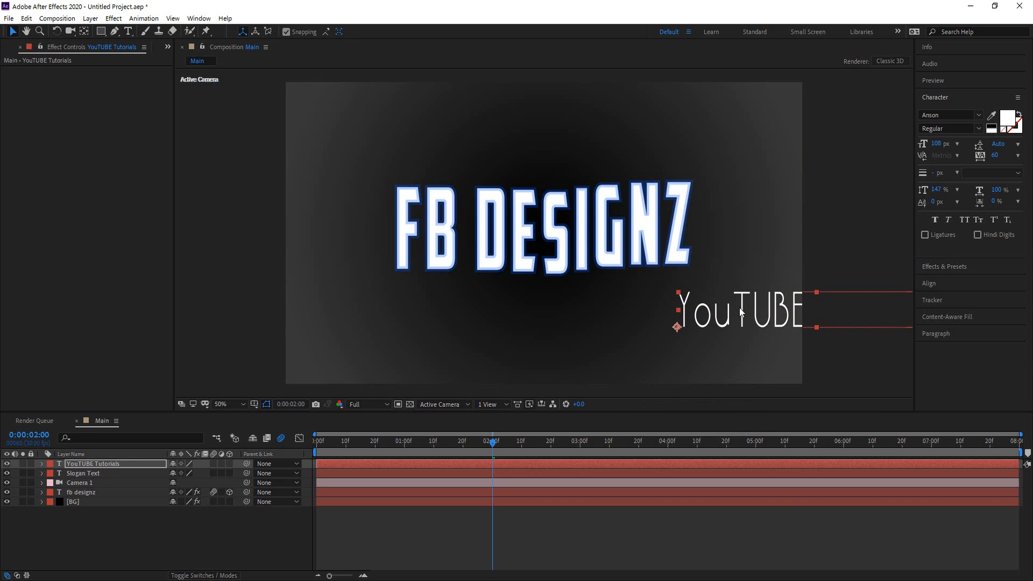
pyautogui.moveTo(741, 311); pyautogui.dragTo(471, 297)
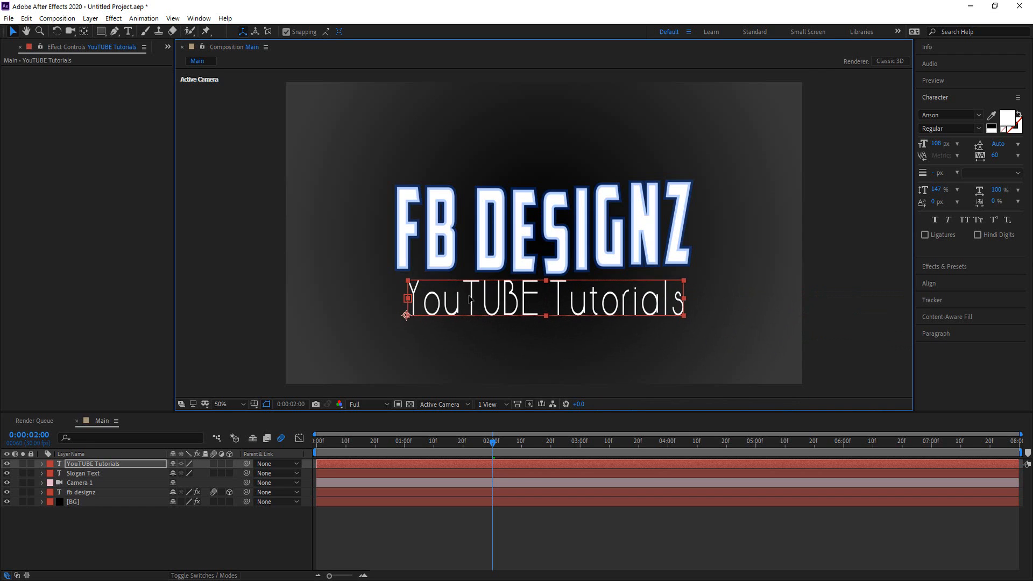
# Step: Reduce the YouTUBE Tutorials slogan to a font size of 95 px and recenter it beneath the FB DESIGNZ title
pyautogui.doubleClick(627, 297)
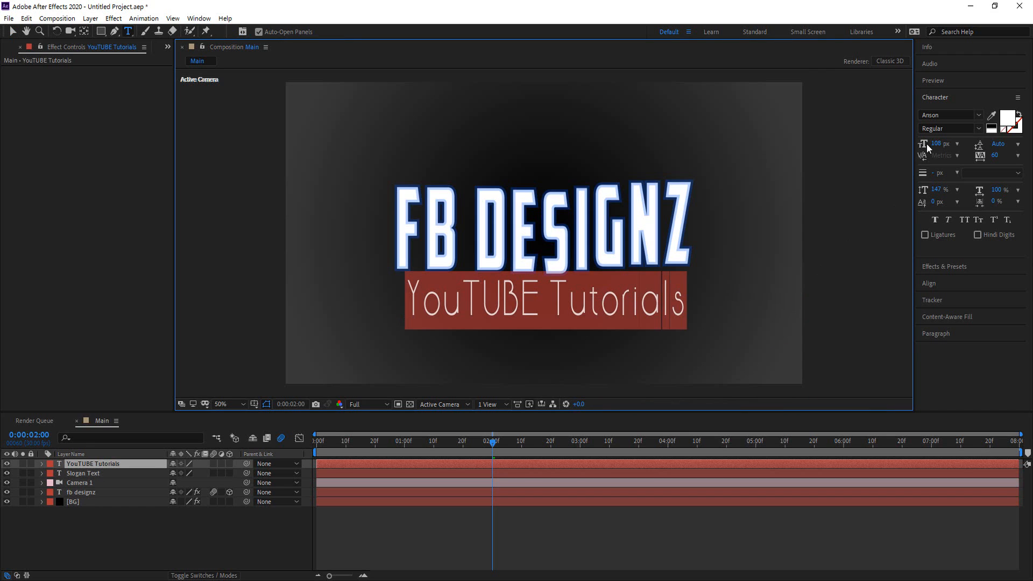
pyautogui.moveTo(936, 144); pyautogui.dragTo(483, 276)
pyautogui.click(13, 32)
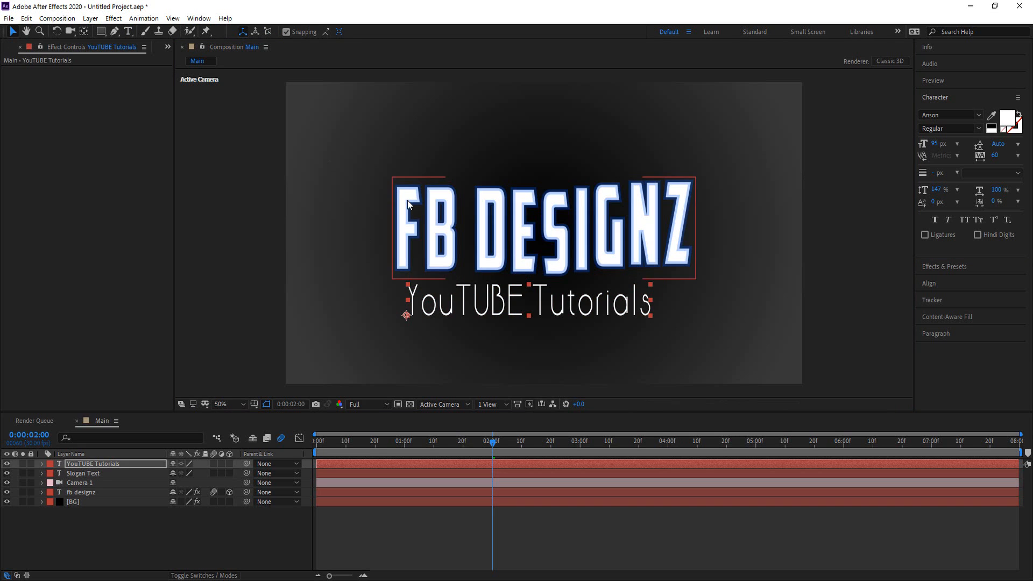
pyautogui.click(566, 301)
pyautogui.moveTo(567, 301)
pyautogui.mouseDown()
pyautogui.moveTo(569, 278)
pyautogui.moveTo(561, 297)
pyautogui.mouseUp()
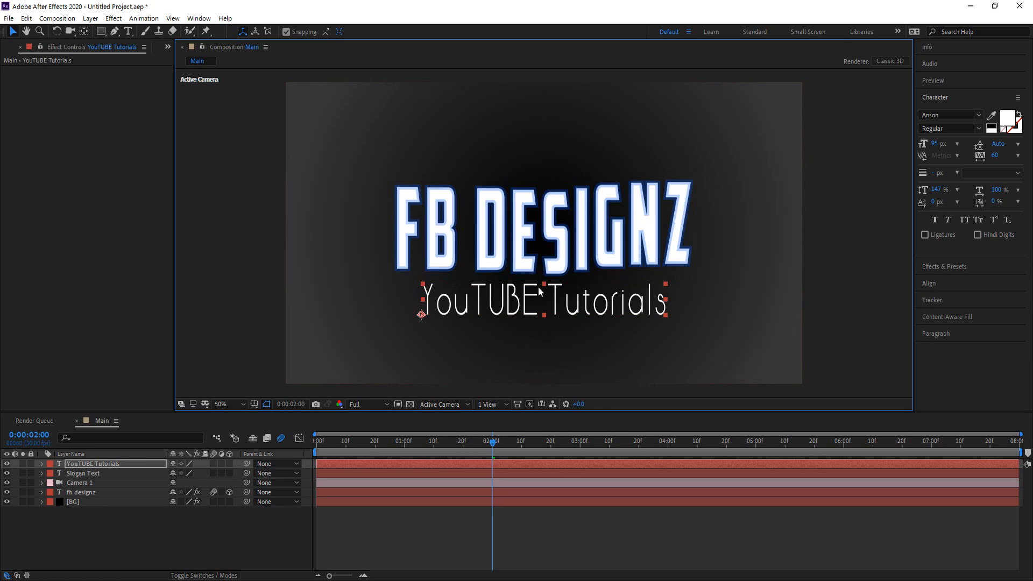
# Step: Change the font of only the letters TUBE in the slogan to American Captain
pyautogui.doubleClick(538, 296)
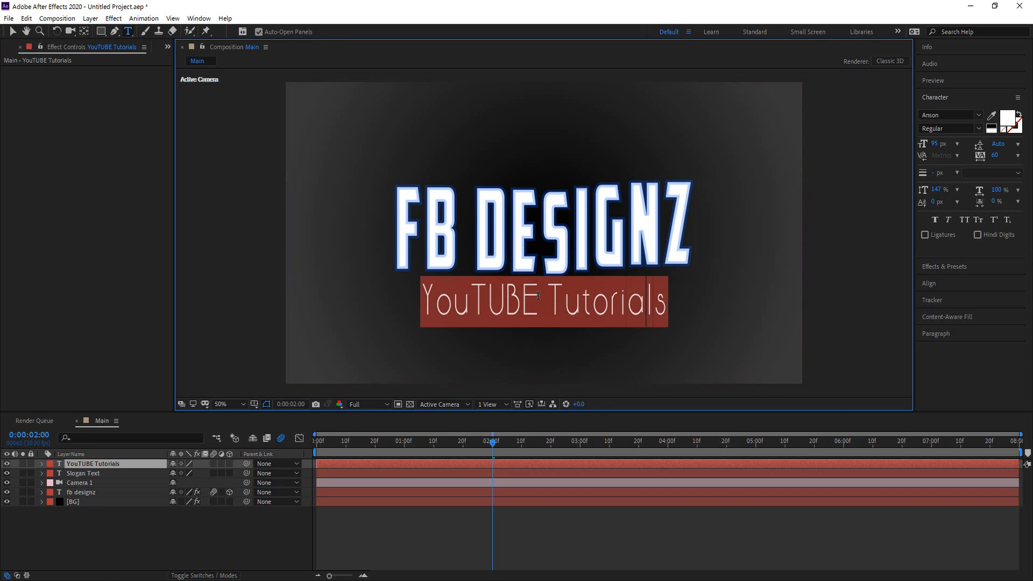
pyautogui.click(537, 295)
pyautogui.doubleClick(523, 295)
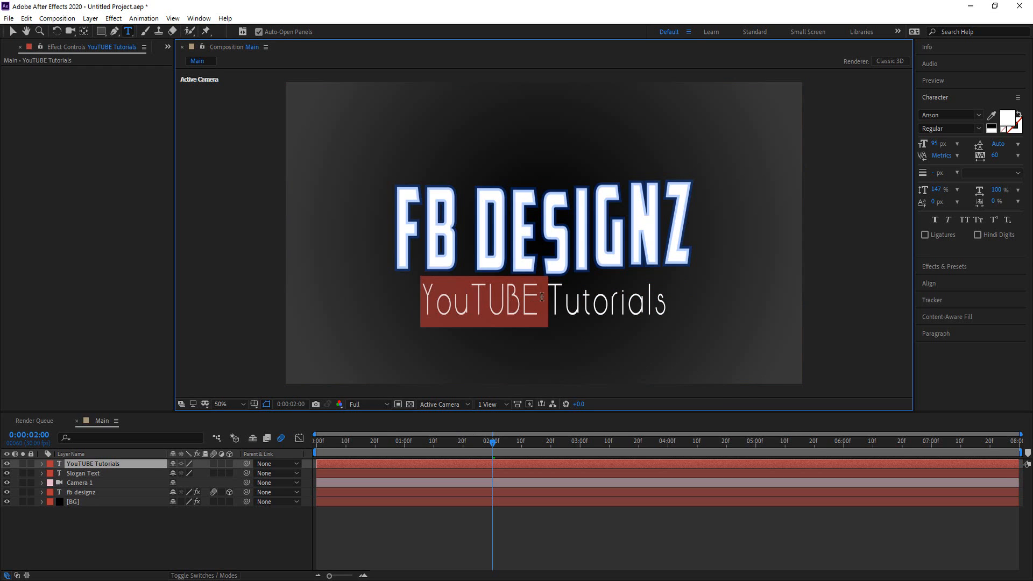
pyautogui.tripleClick(542, 296)
pyautogui.click(542, 296)
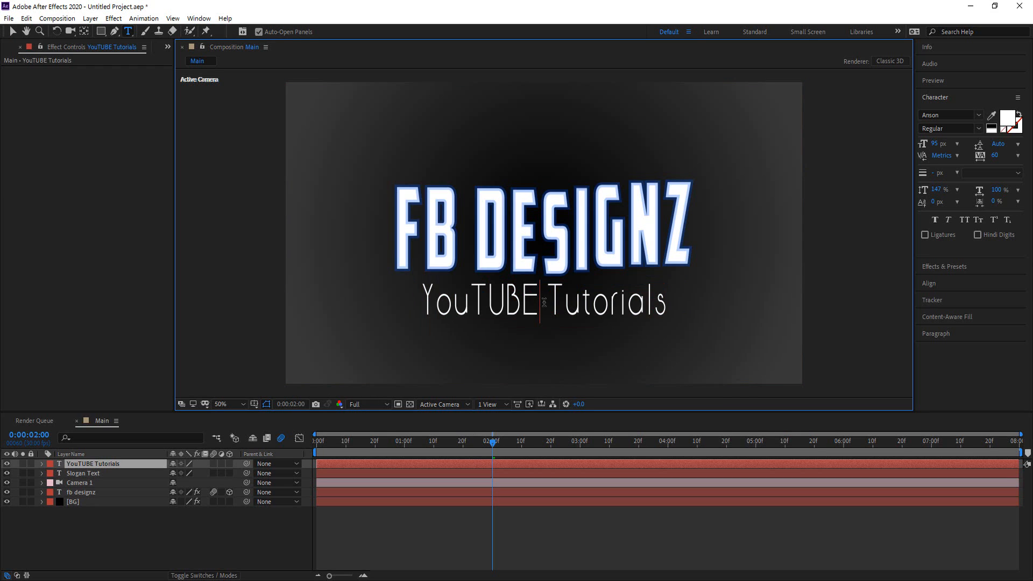
pyautogui.moveTo(525, 304); pyautogui.dragTo(476, 300)
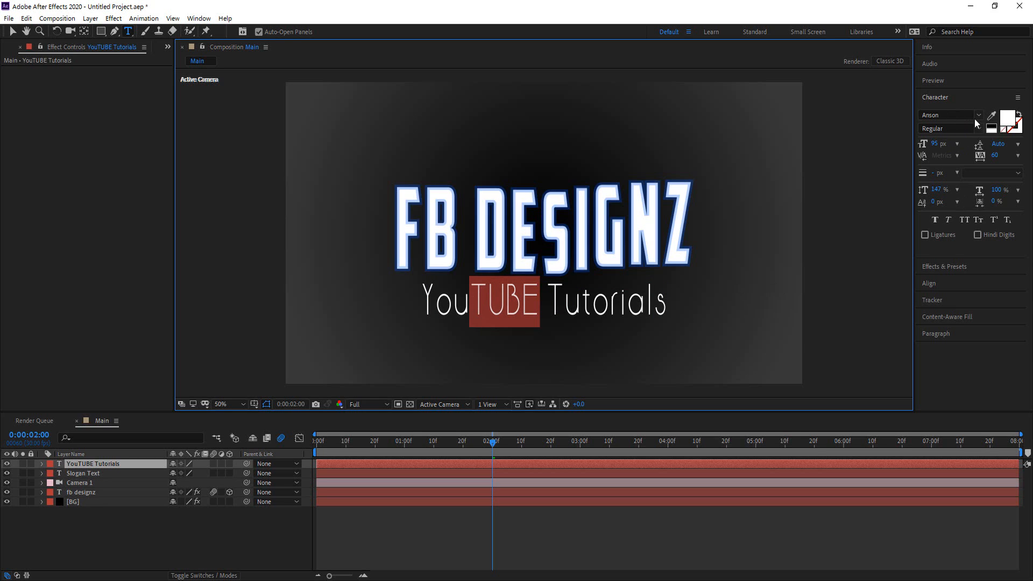
pyautogui.click(979, 114)
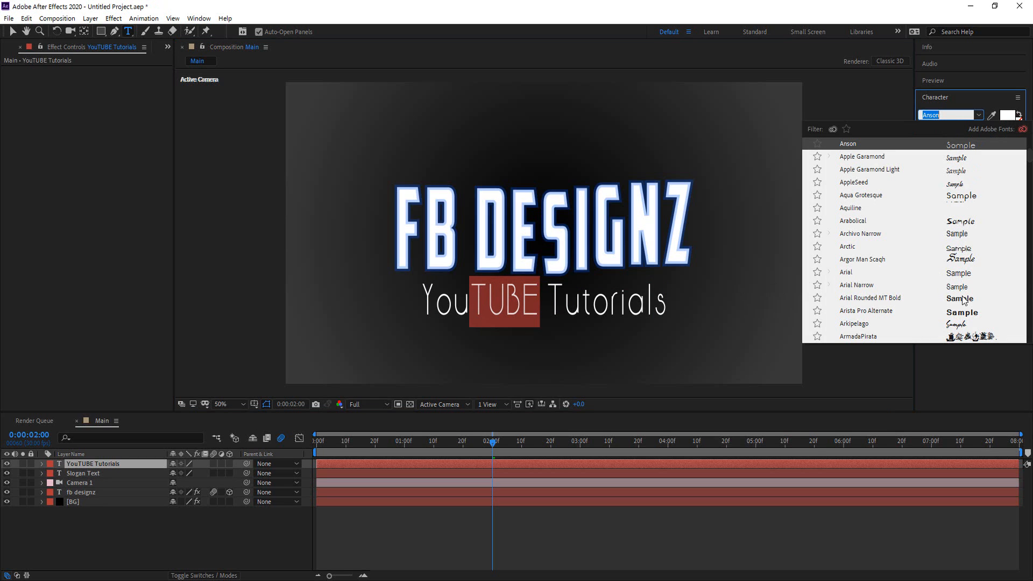
pyautogui.scroll(1, 912, 271)
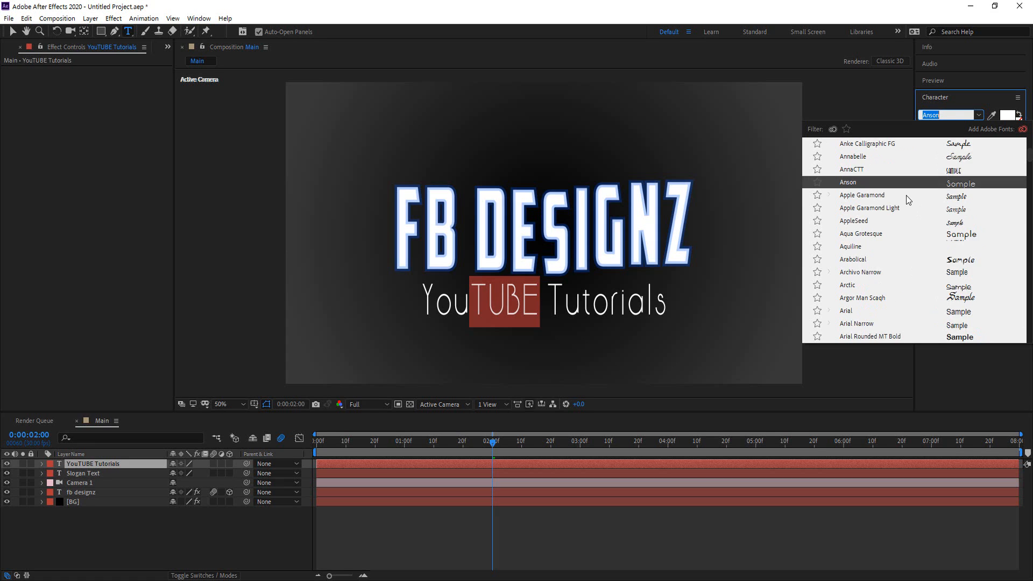
pyautogui.scroll(4, 905, 195)
pyautogui.scroll(2, 955, 239)
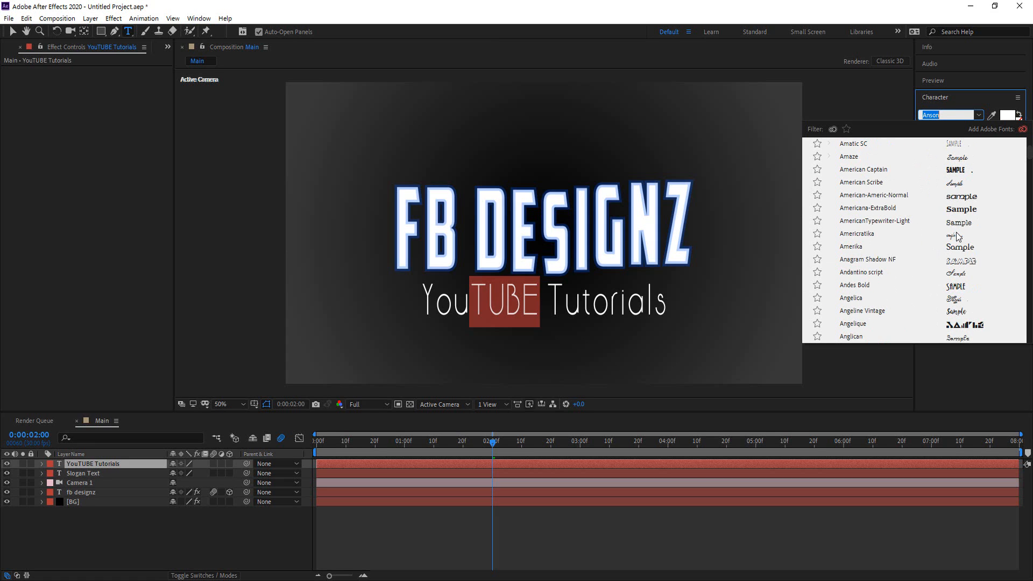
pyautogui.click(862, 169)
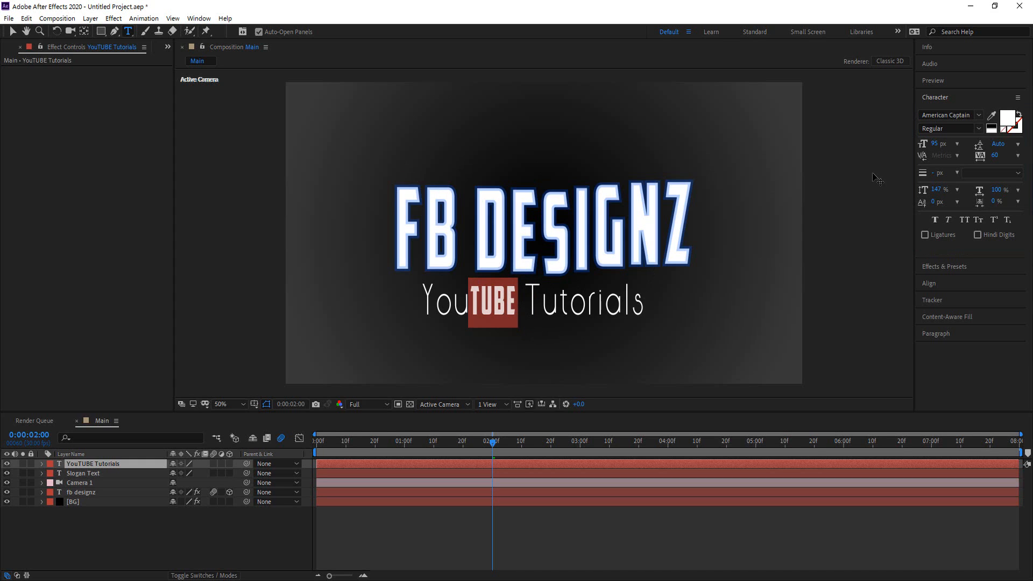
# Step: Set the letters TUBE to a font size of 104 px with a bright red fill, and finish text editing
pyautogui.moveTo(935, 143); pyautogui.dragTo(945, 145)
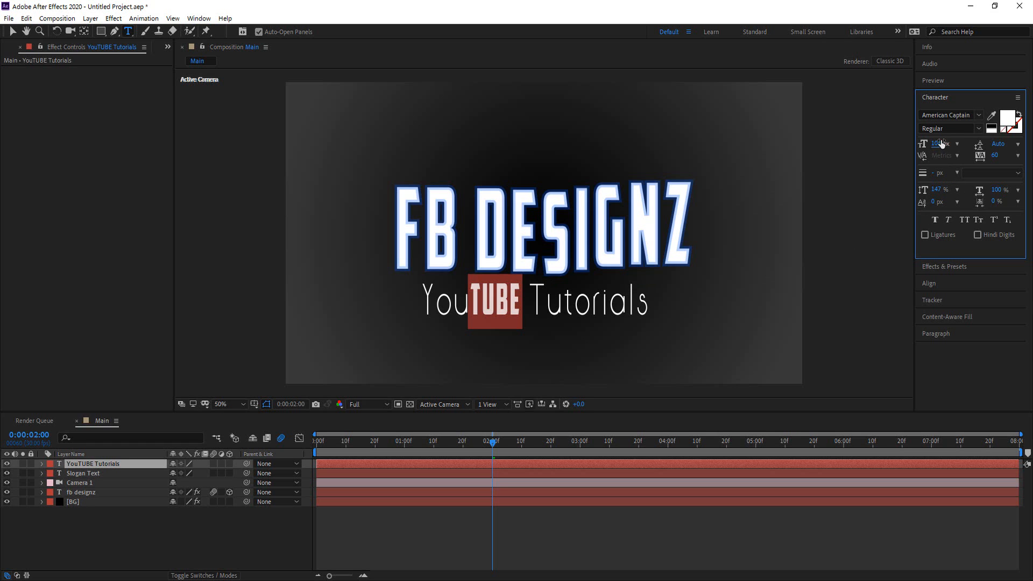
pyautogui.click(1007, 119)
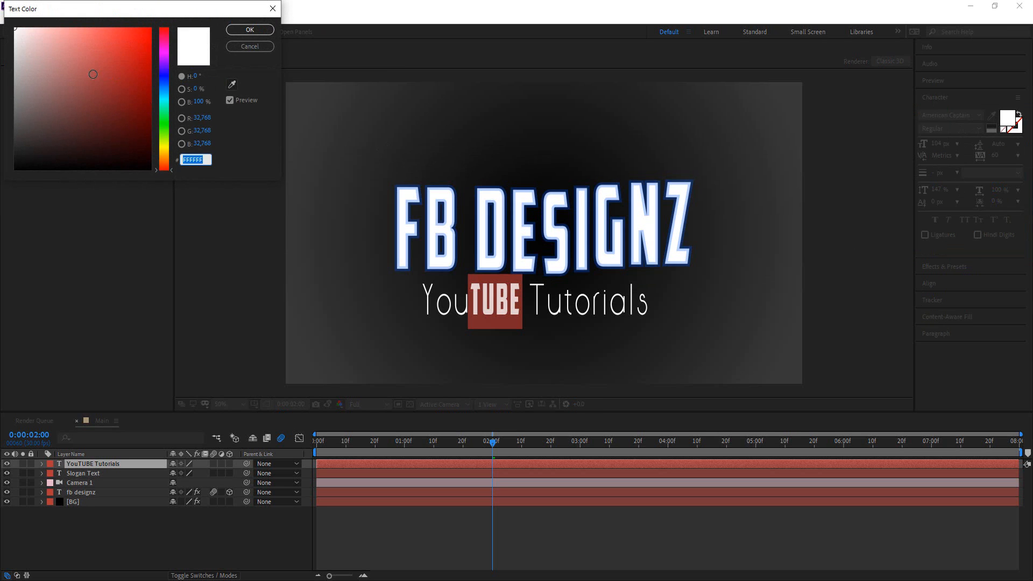
pyautogui.click(250, 29)
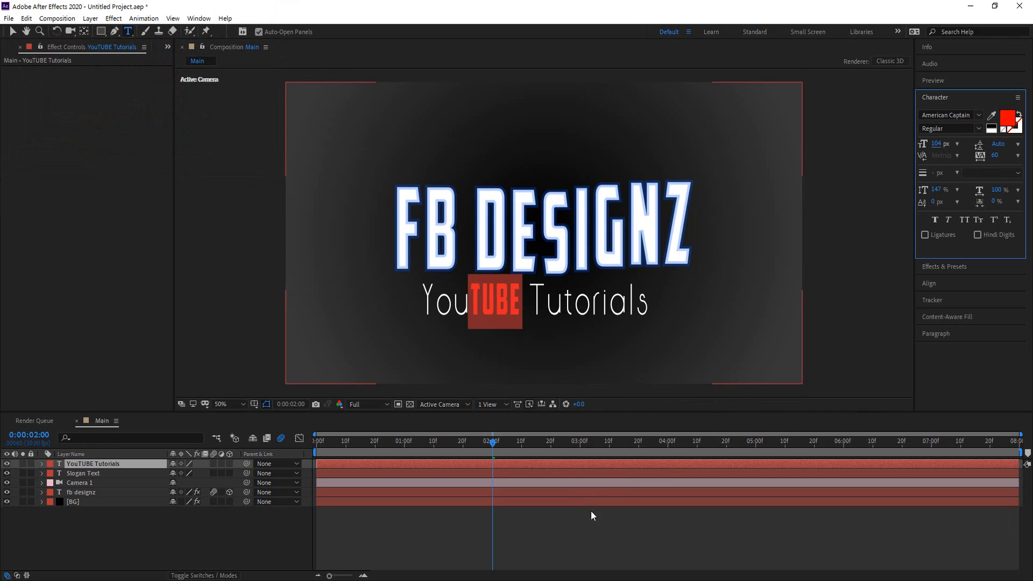
pyautogui.click(588, 534)
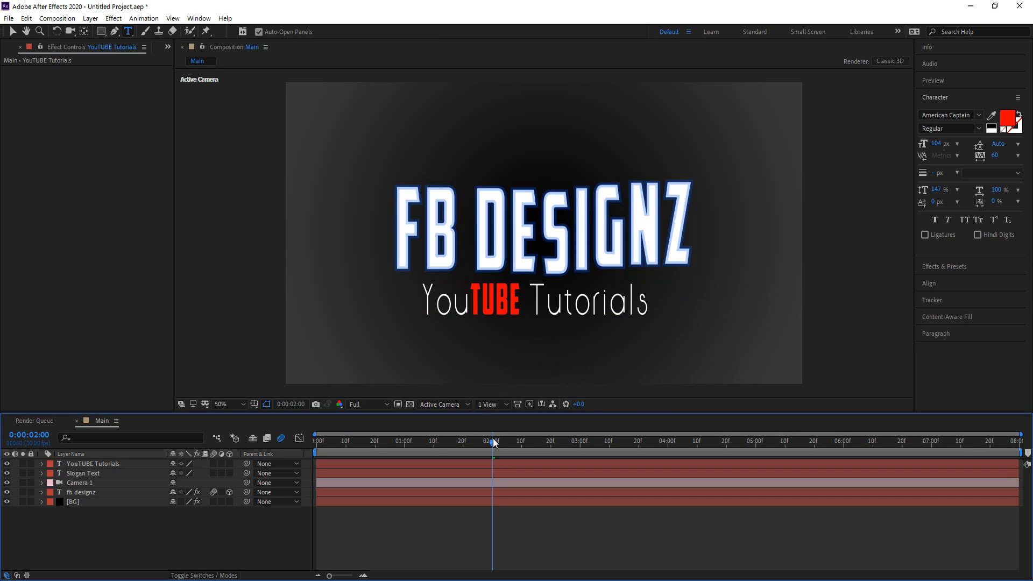
# Step: Keyframe the YouTUBE Tutorials layer's Position at 2 seconds, and set its vertical Position to 590.0 at 3 seconds
pyautogui.moveTo(493, 446); pyautogui.dragTo(651, 452)
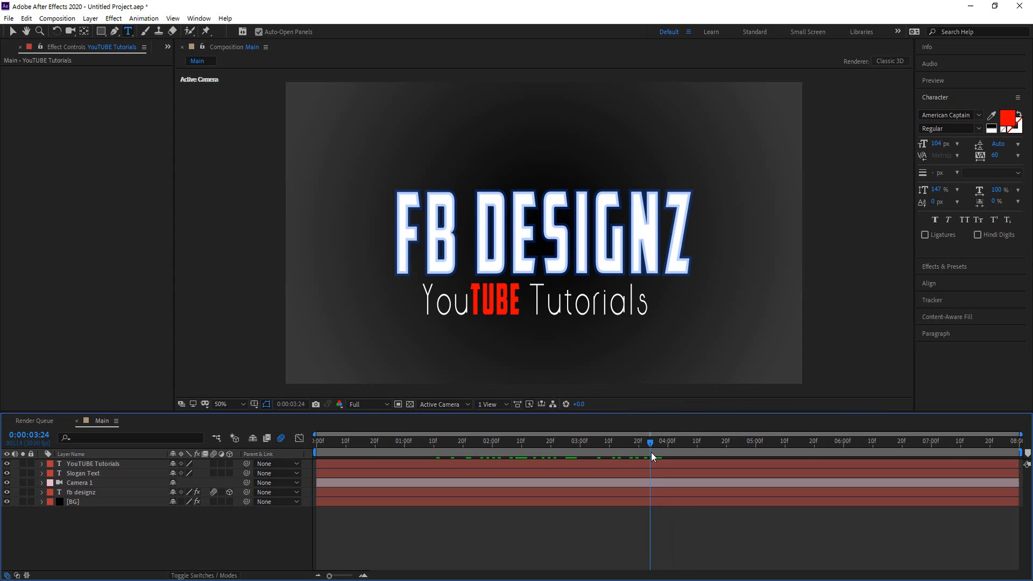
pyautogui.click(89, 463)
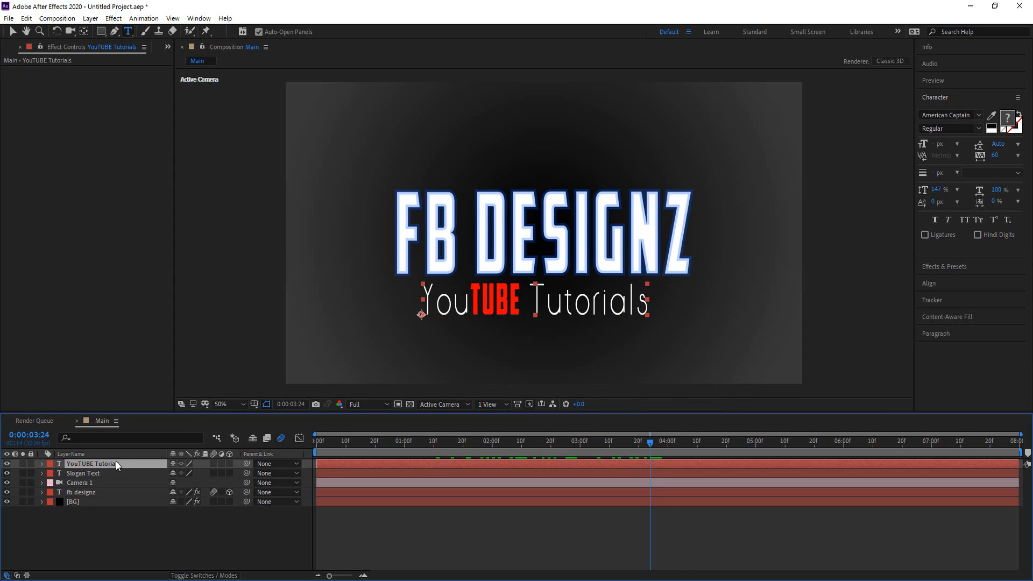
pyautogui.moveTo(647, 443); pyautogui.dragTo(491, 443)
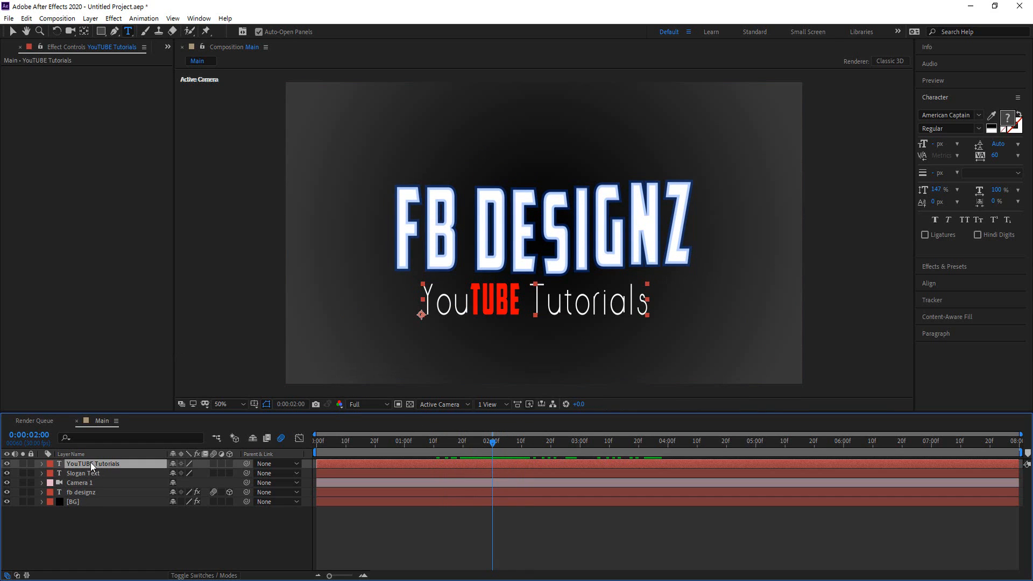
pyautogui.press('p')
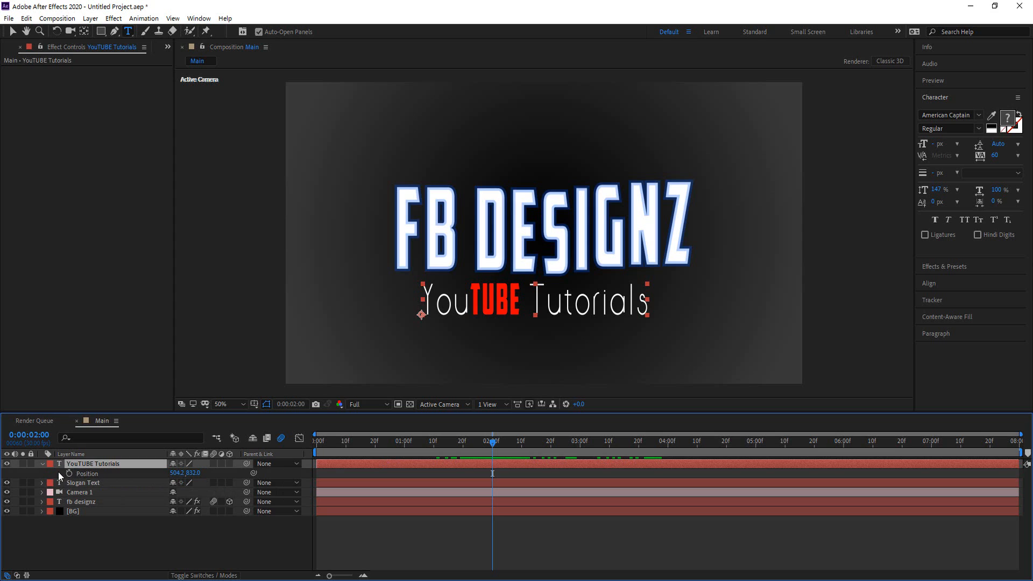
pyautogui.click(68, 473)
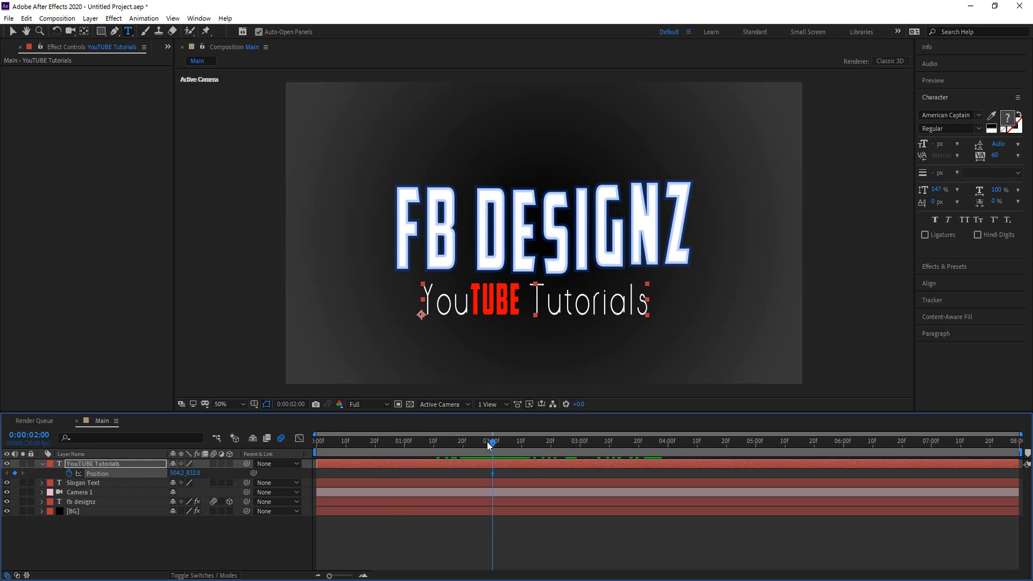
pyautogui.moveTo(488, 441); pyautogui.dragTo(580, 445)
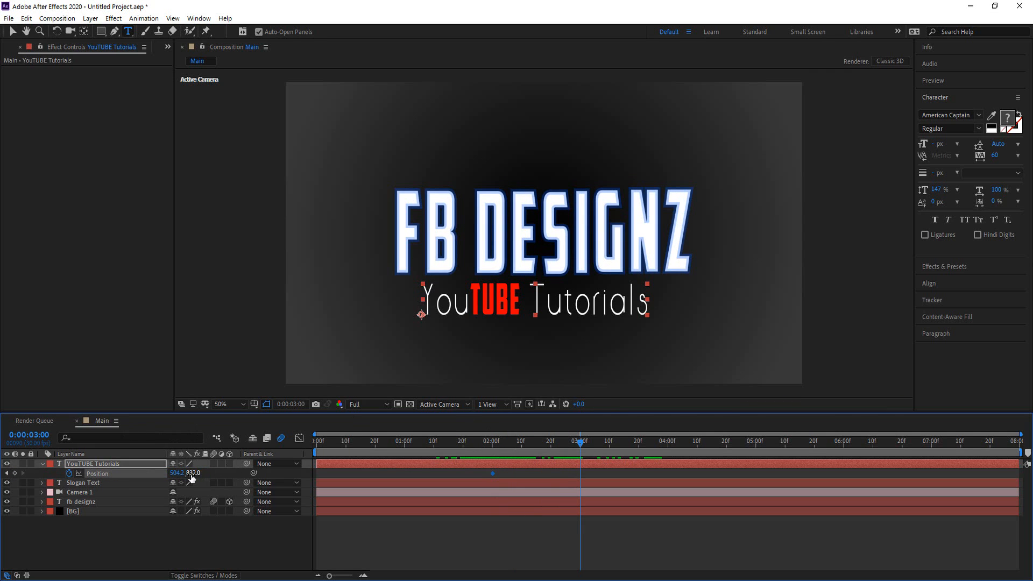
pyautogui.moveTo(192, 478); pyautogui.dragTo(64, 471)
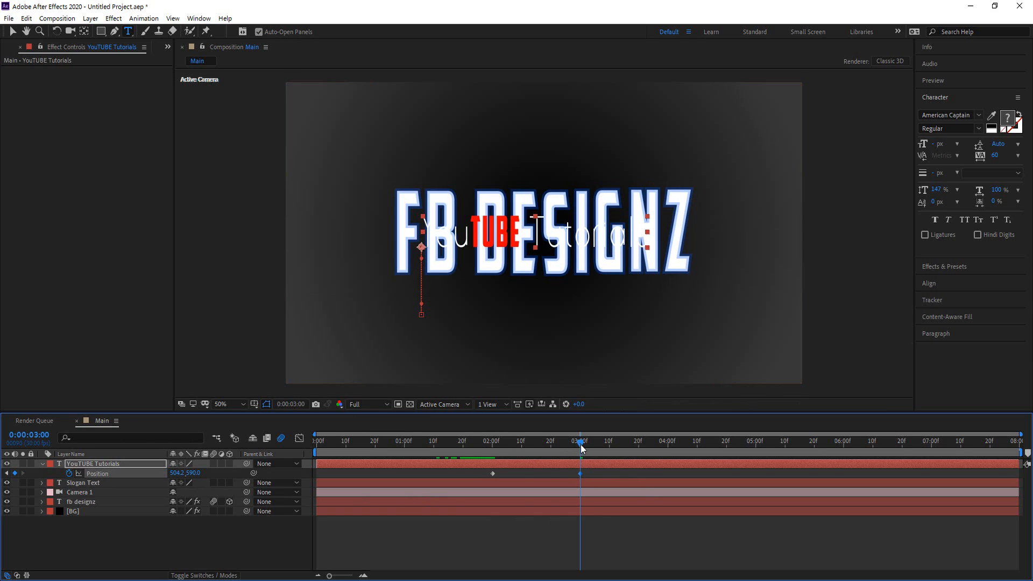
# Step: Swap the two Position keyframes so the slogan starts behind the title at 2 seconds and drops beneath it at 3 seconds
pyautogui.moveTo(581, 444); pyautogui.dragTo(498, 456)
pyautogui.moveTo(495, 457); pyautogui.dragTo(492, 457)
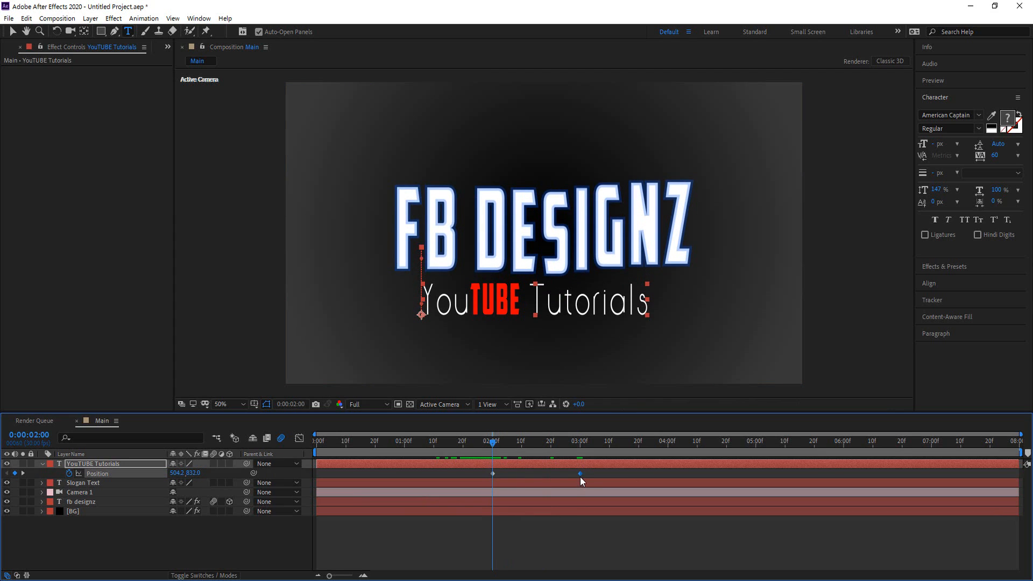
pyautogui.moveTo(580, 473)
pyautogui.mouseDown()
pyautogui.moveTo(515, 474)
pyautogui.moveTo(582, 475)
pyautogui.mouseUp()
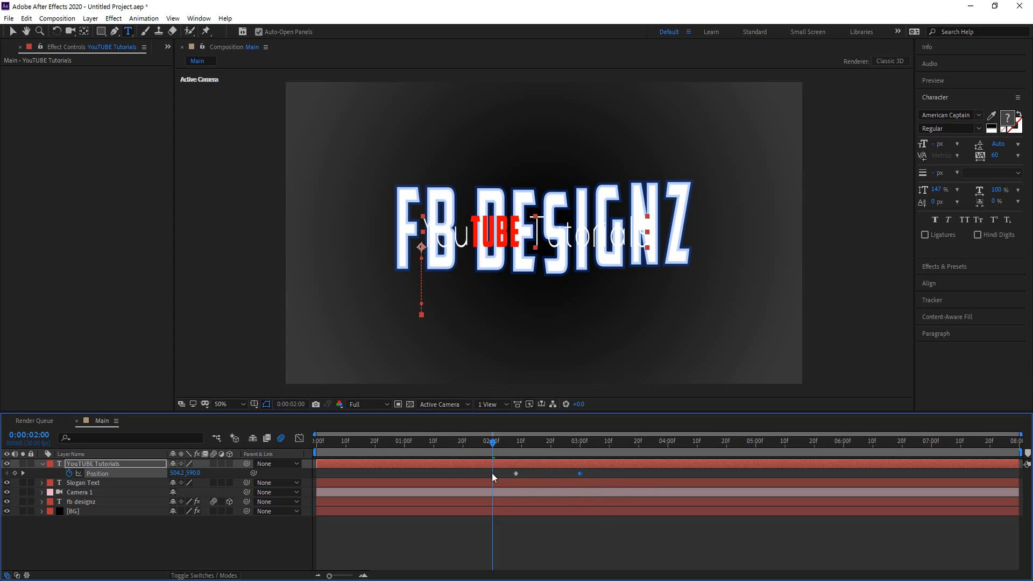
pyautogui.click(515, 474)
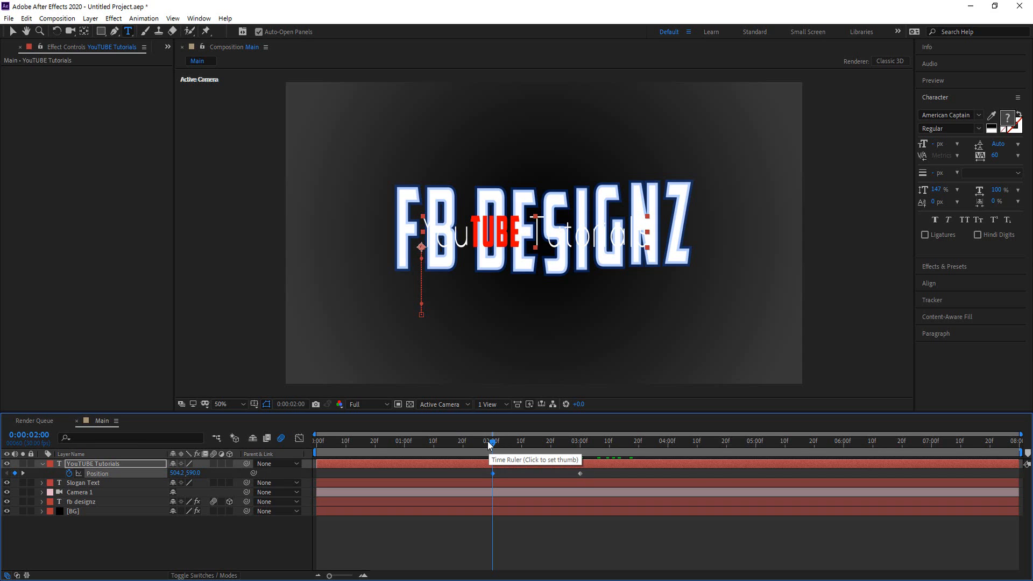
pyautogui.moveTo(494, 444); pyautogui.dragTo(579, 452)
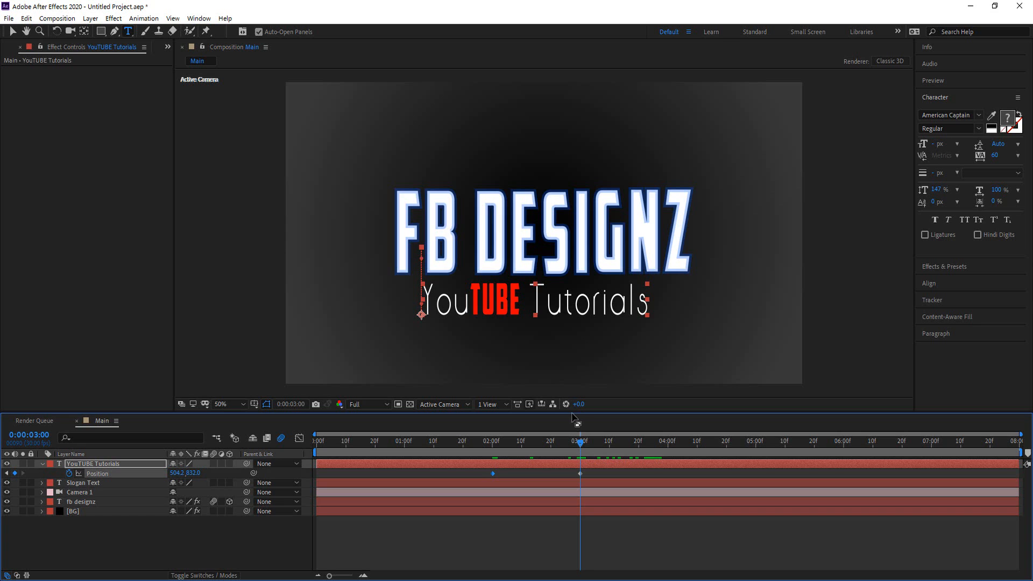
pyautogui.moveTo(580, 445)
pyautogui.mouseDown()
pyautogui.moveTo(427, 456)
pyautogui.moveTo(579, 453)
pyautogui.mouseUp()
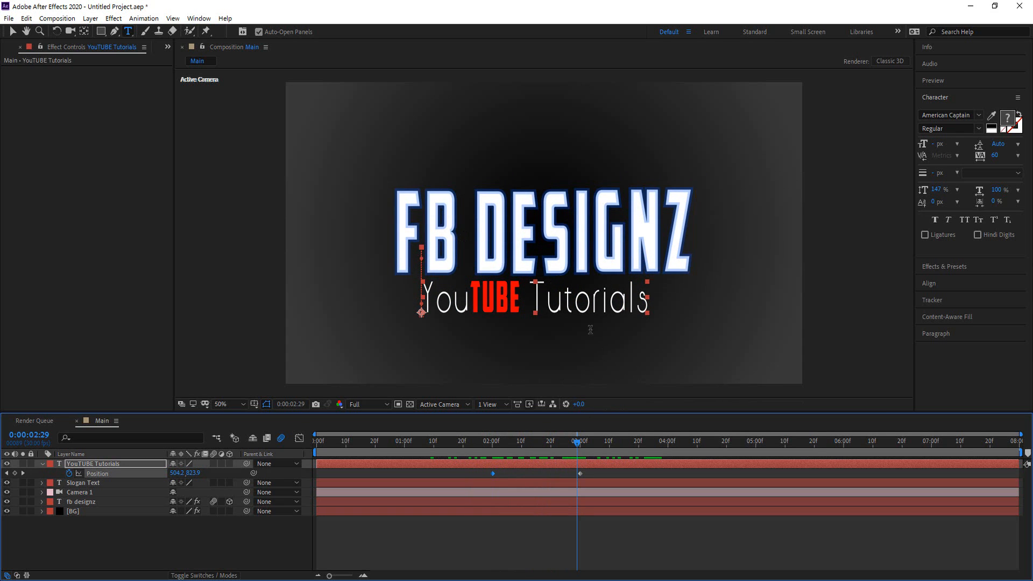
pyautogui.moveTo(578, 440)
pyautogui.mouseDown()
pyautogui.moveTo(460, 443)
pyautogui.moveTo(581, 439)
pyautogui.mouseUp()
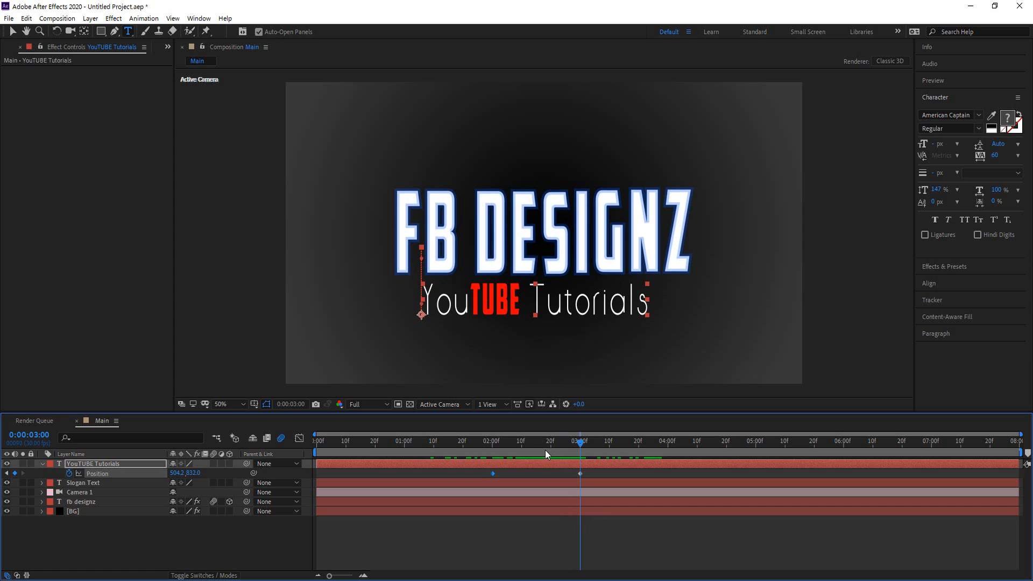
# Step: Copy both slogan Position keyframes and paste them at 6 seconds
pyautogui.click(586, 475)
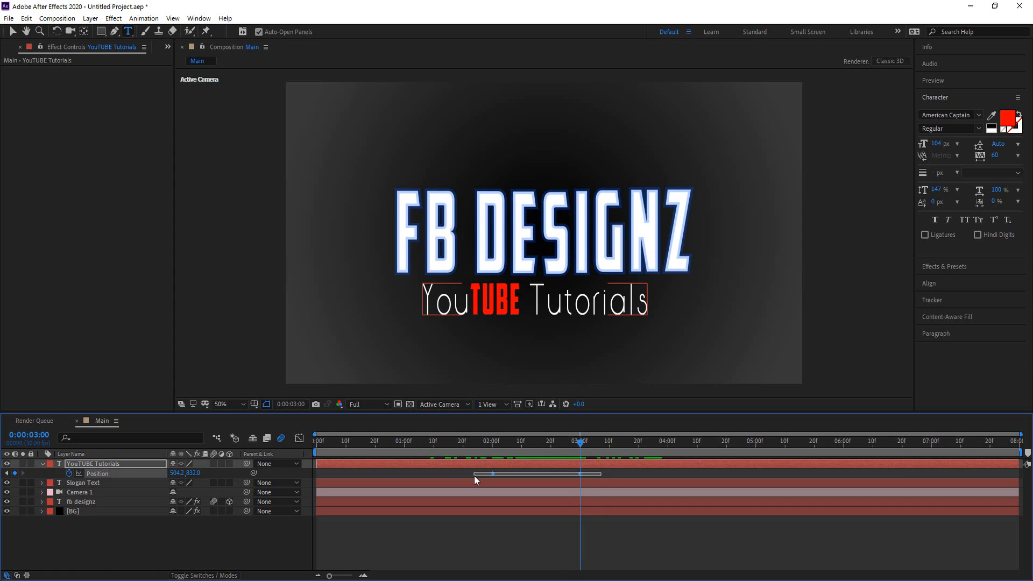
pyautogui.click(492, 473)
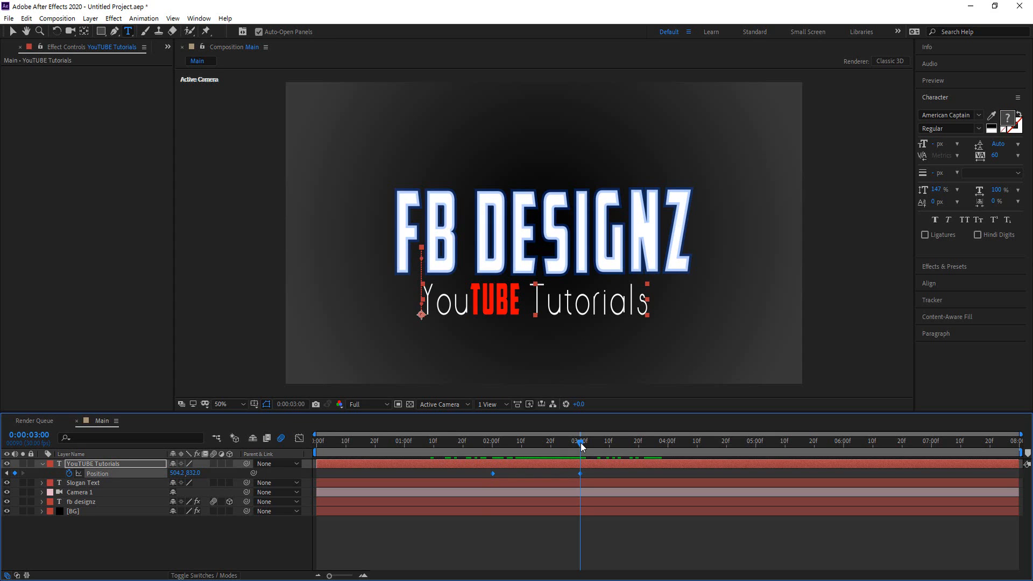
pyautogui.moveTo(586, 442); pyautogui.dragTo(845, 453)
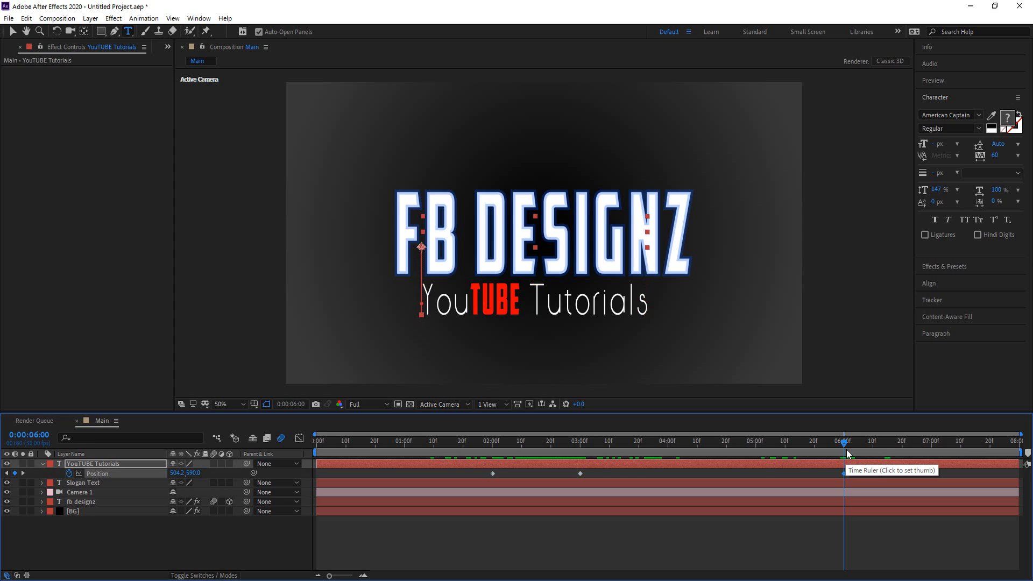
pyautogui.hotkey('ctrl', 'v')
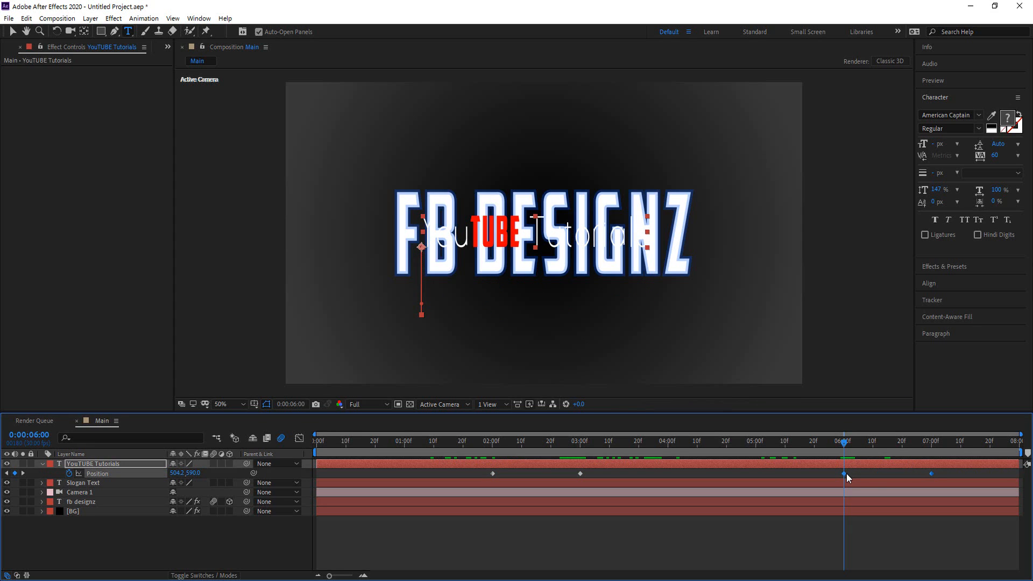
# Step: Swap the two pasted slogan Position keyframes so it sits beneath the title at 6 seconds and rises behind it about 11 frames later
pyautogui.moveTo(845, 473); pyautogui.dragTo(879, 476)
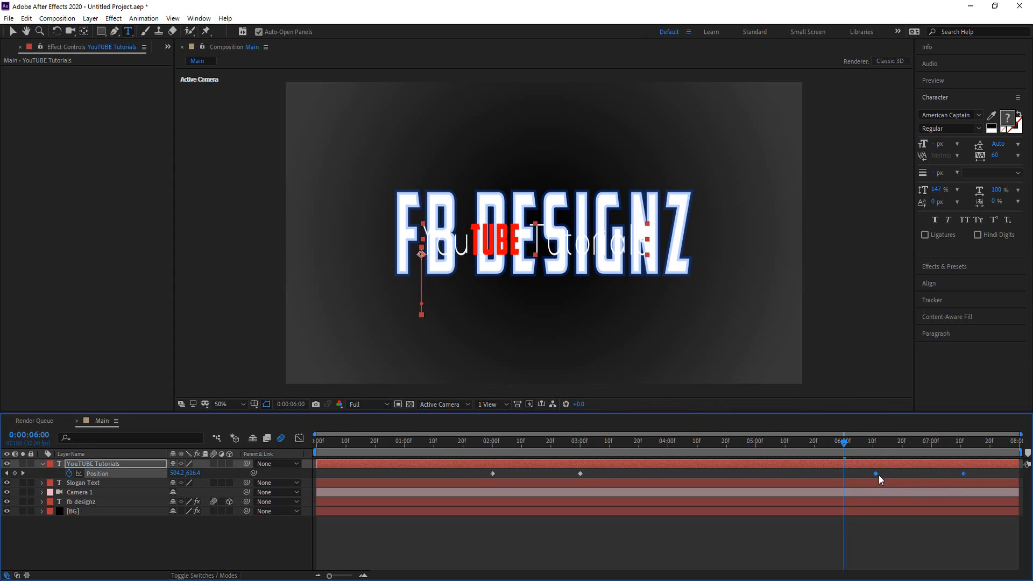
pyautogui.click(894, 472)
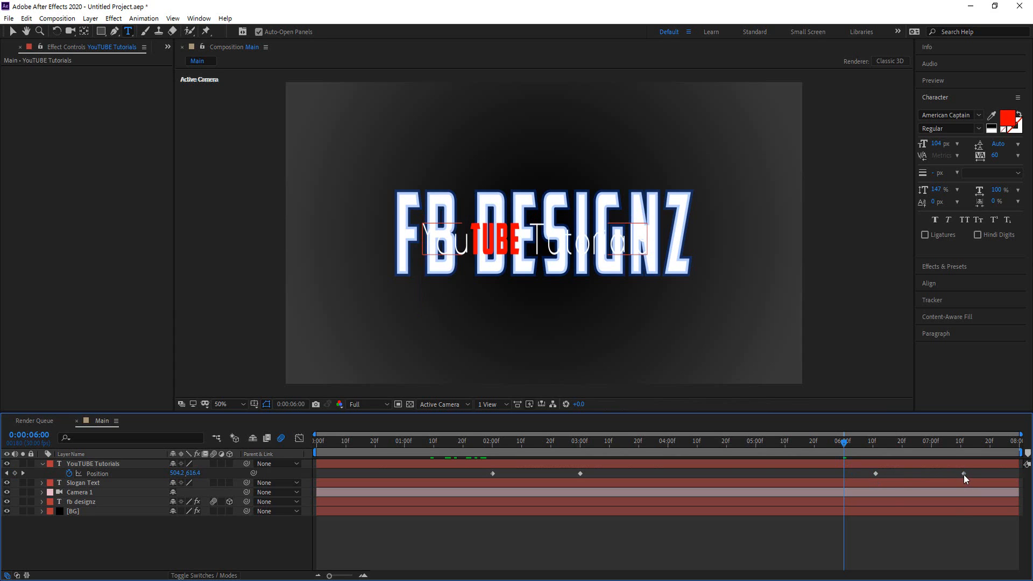
pyautogui.moveTo(963, 473); pyautogui.dragTo(844, 479)
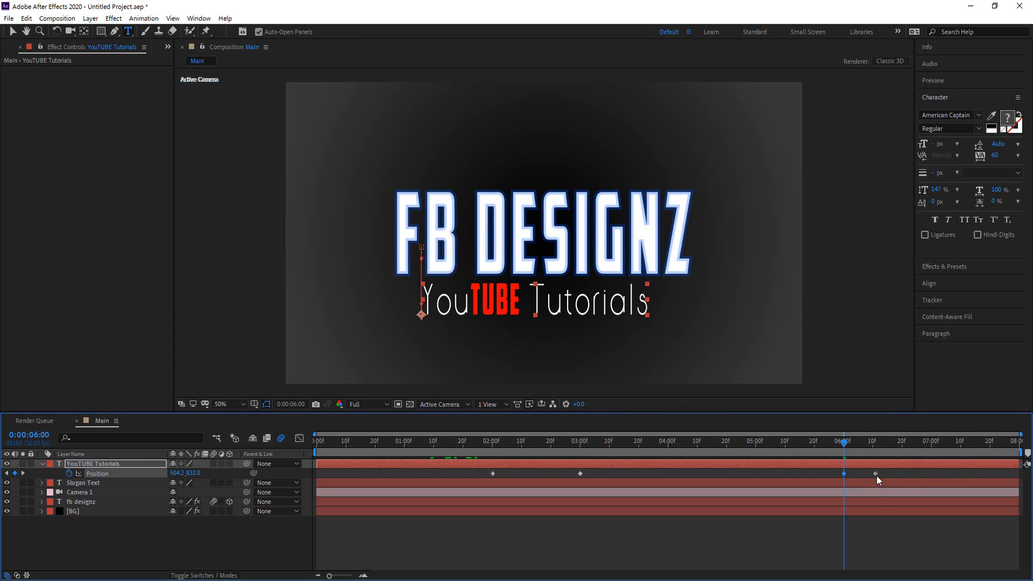
pyautogui.moveTo(843, 441)
pyautogui.mouseDown()
pyautogui.moveTo(872, 447)
pyautogui.moveTo(843, 448)
pyautogui.mouseUp()
pyautogui.click(276, 546)
pyautogui.click(101, 462)
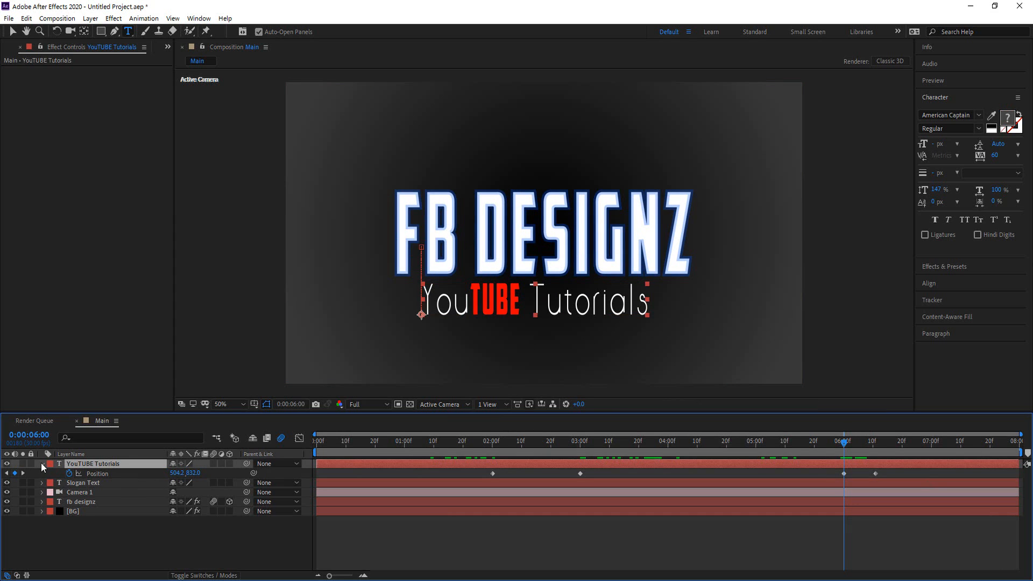
pyautogui.click(42, 464)
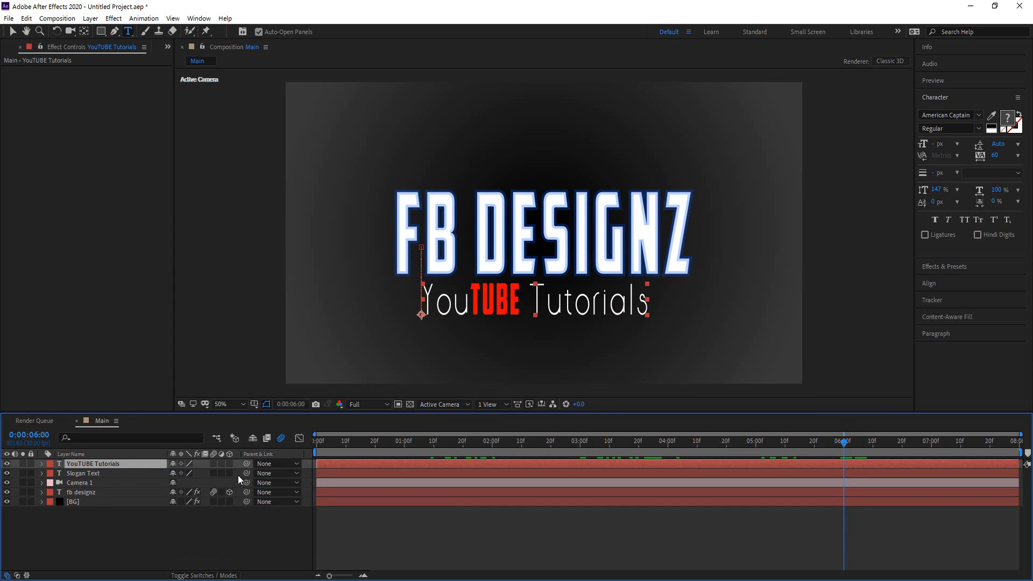
# Step: Pre-compose the YouTUBE Tutorials layer with all attributes moved into a new composition named YouTUBE Tutorials Comp
pyautogui.moveTo(843, 446); pyautogui.dragTo(808, 450)
pyautogui.click(127, 524)
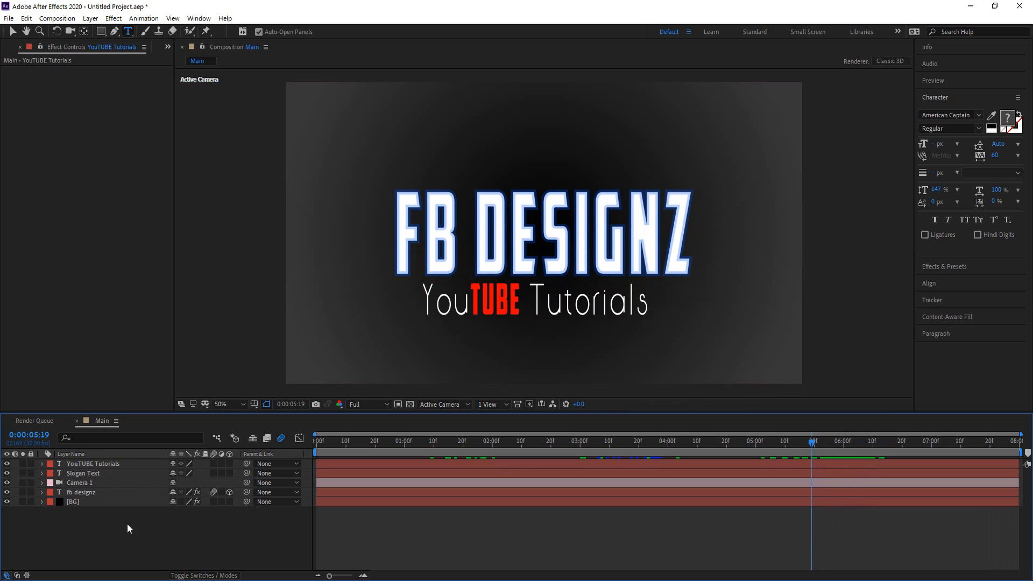
pyautogui.click(98, 466)
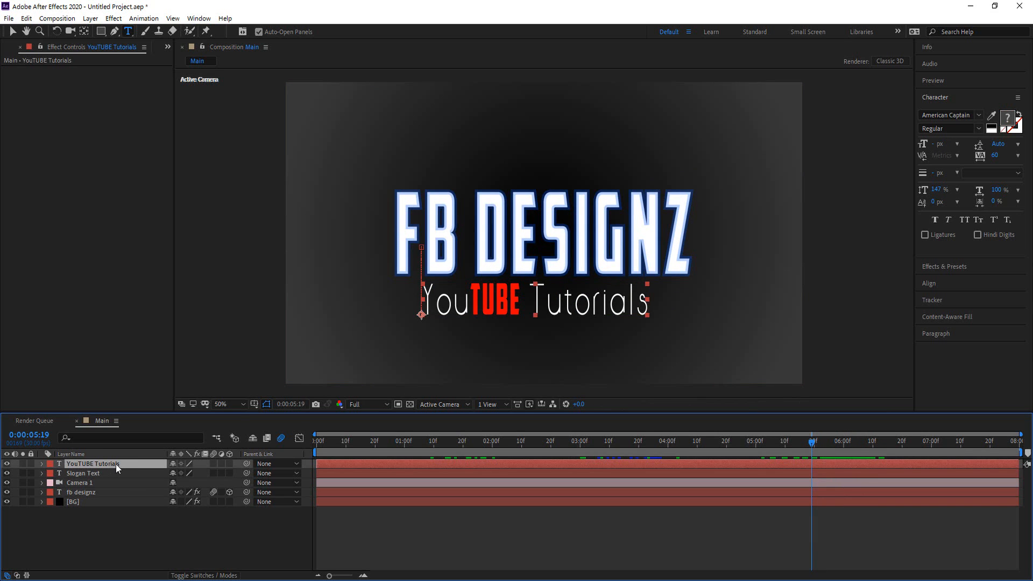
pyautogui.rightClick(116, 466)
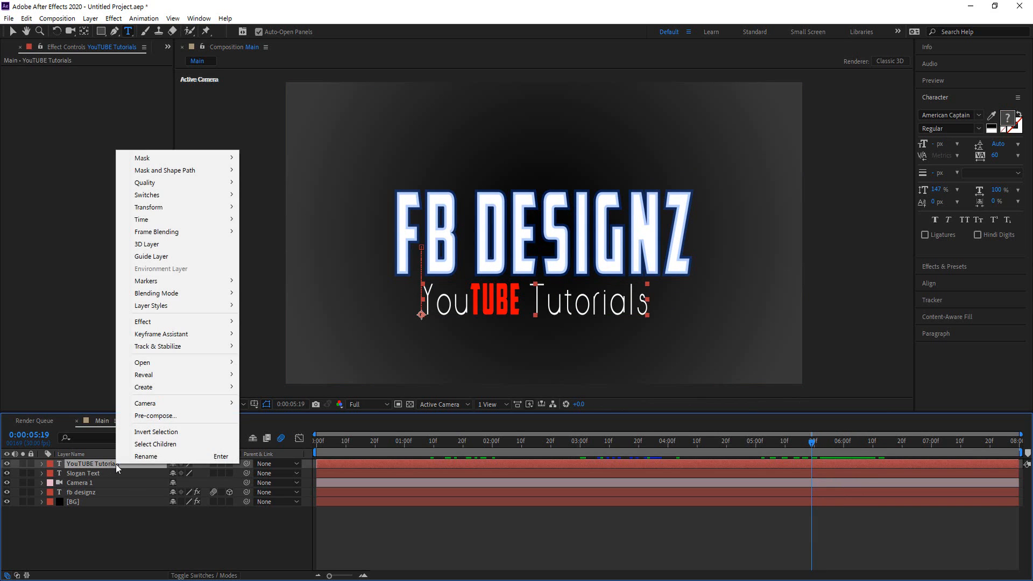
pyautogui.click(164, 416)
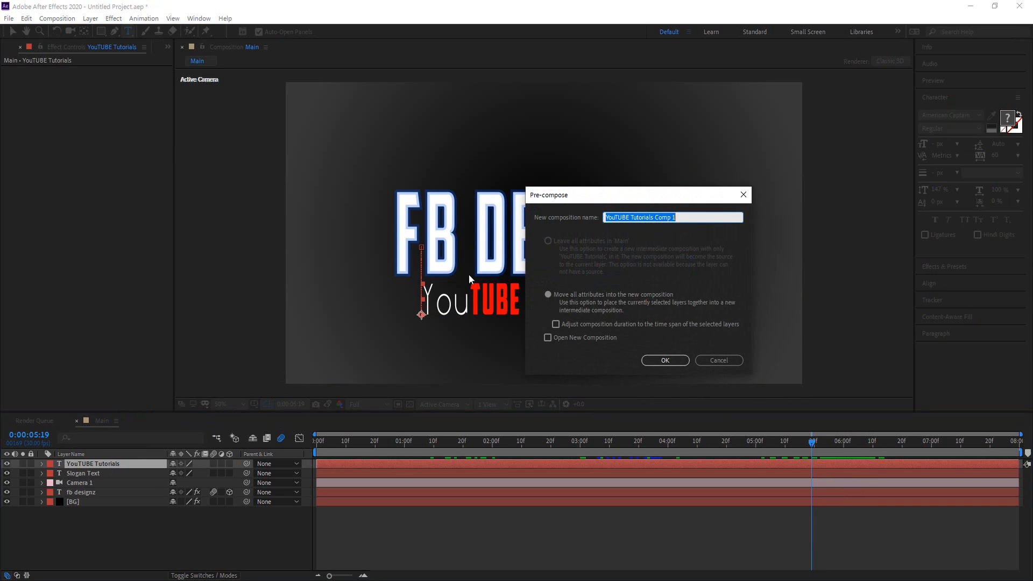
pyautogui.click(684, 216)
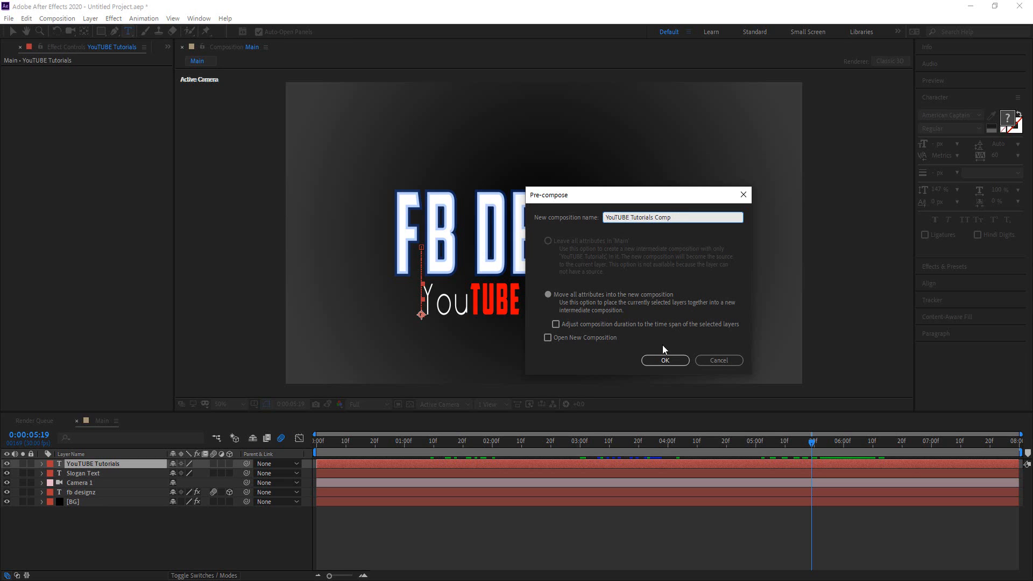
pyautogui.click(663, 360)
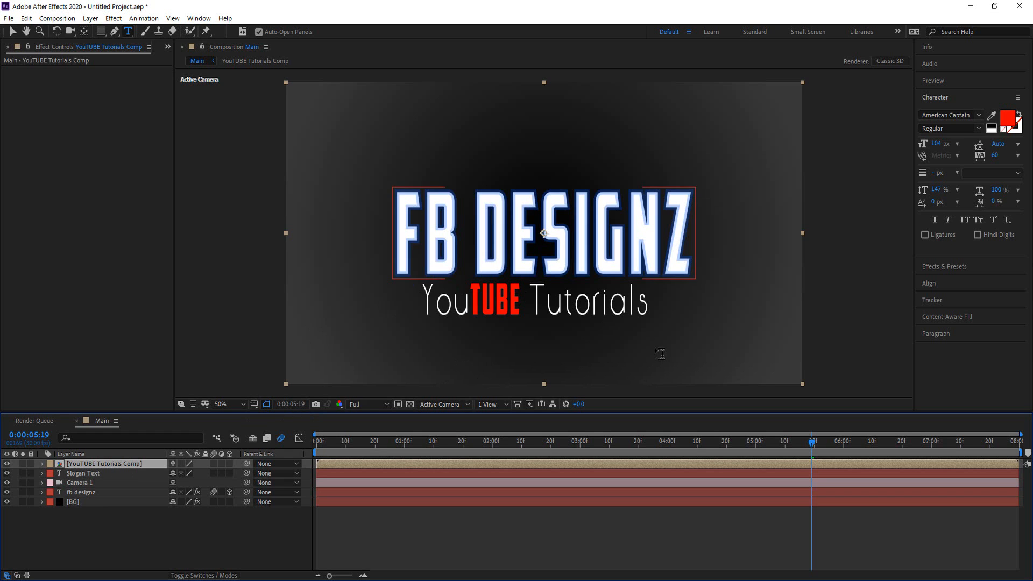
# Step: At 0:00:01:21, draw a rectangular mask on YouTUBE Tutorials Comp enclosing the slogan and extending just below the title
pyautogui.moveTo(812, 445); pyautogui.dragTo(467, 466)
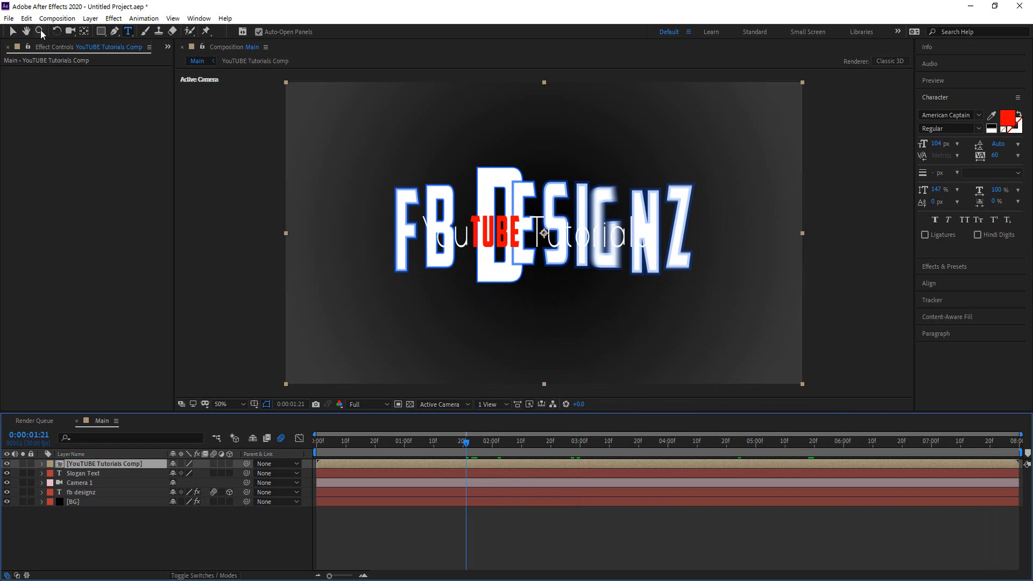
pyautogui.click(101, 30)
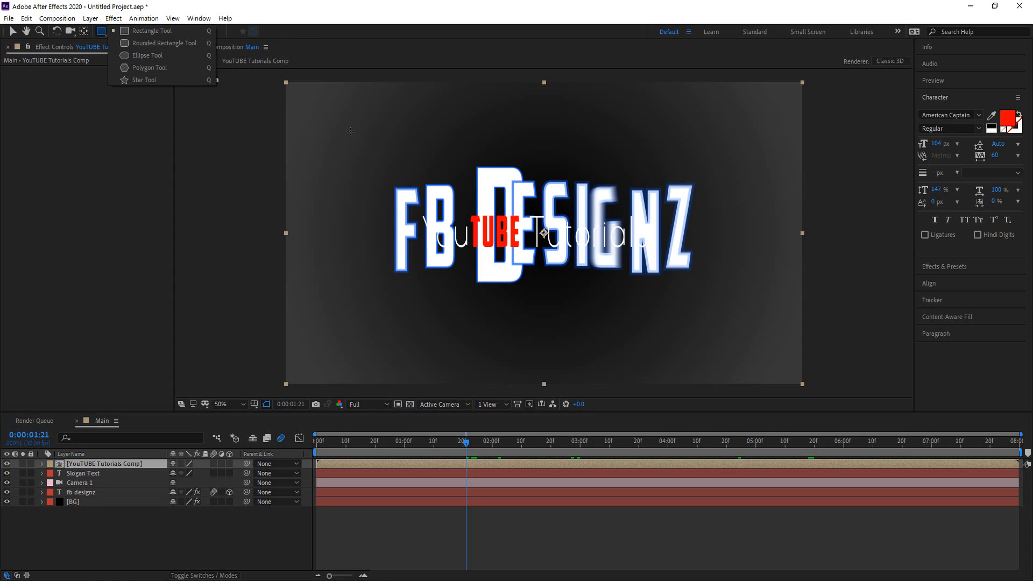
pyautogui.click(417, 210)
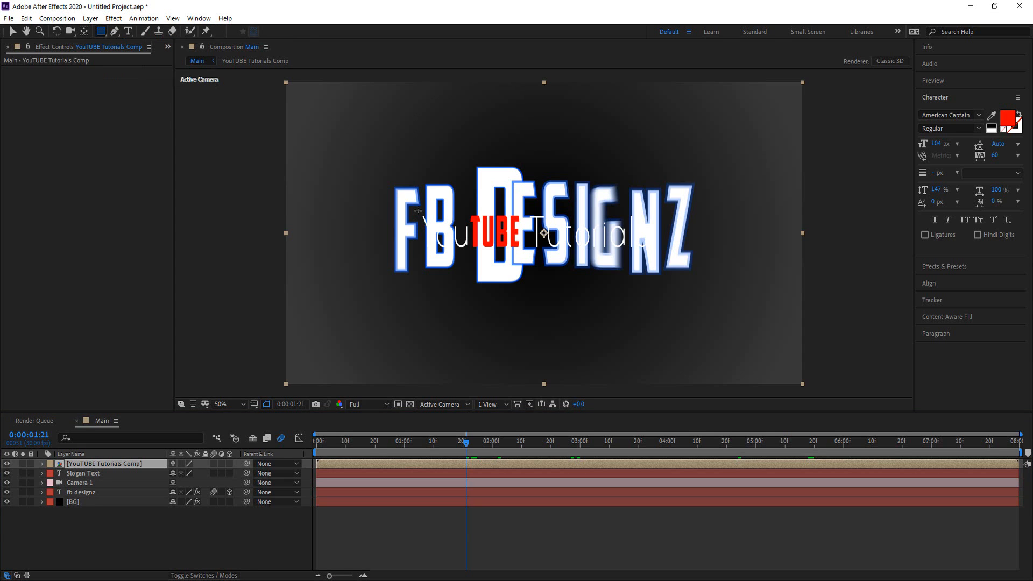
pyautogui.moveTo(418, 210)
pyautogui.mouseDown()
pyautogui.moveTo(463, 263)
pyautogui.moveTo(661, 284)
pyautogui.mouseUp()
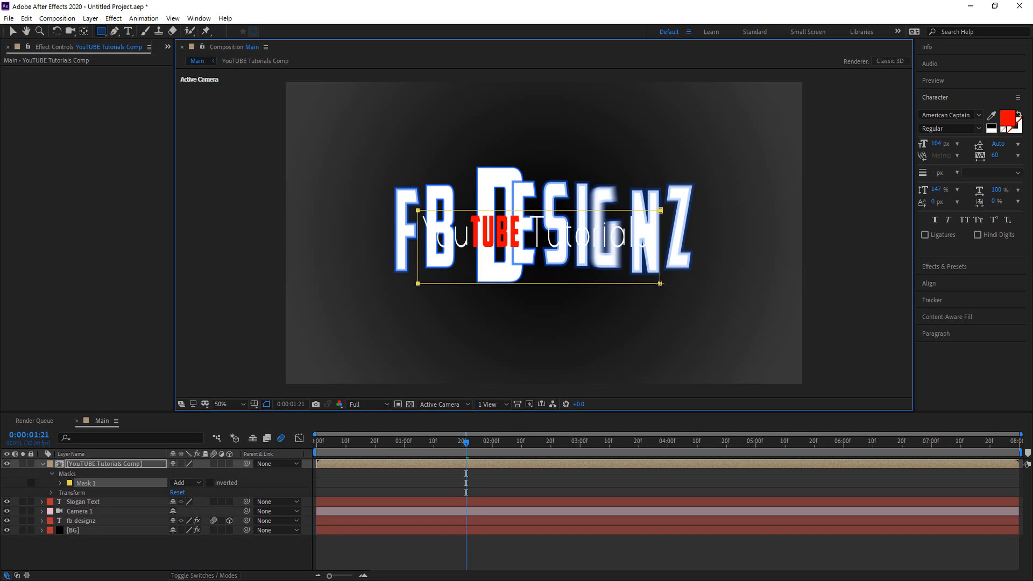
pyautogui.moveTo(661, 284); pyautogui.dragTo(658, 283)
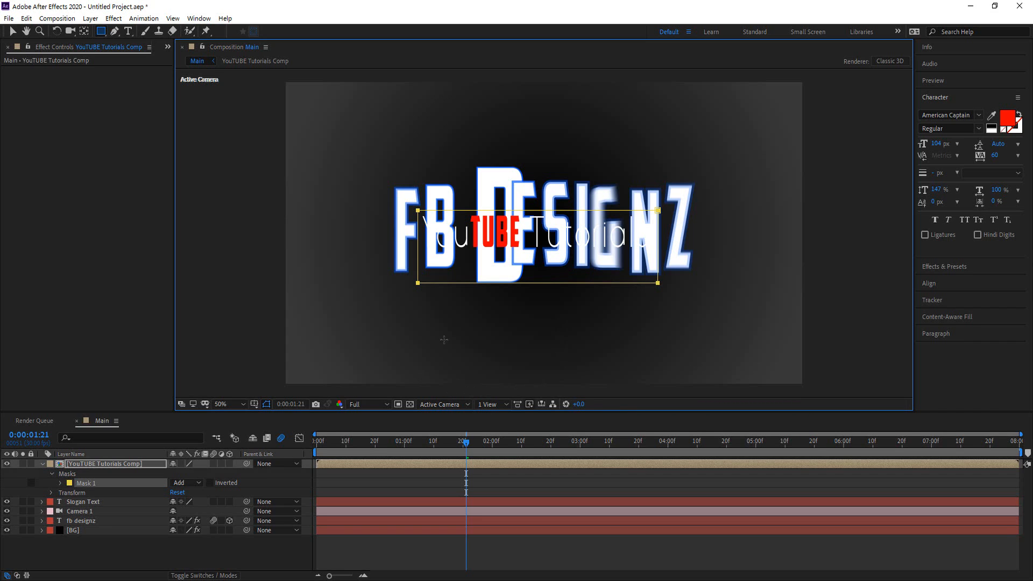
# Step: Set the slogan's mask mode to Subtract and preview the slogan emerging from behind the title
pyautogui.click(201, 481)
pyautogui.click(205, 520)
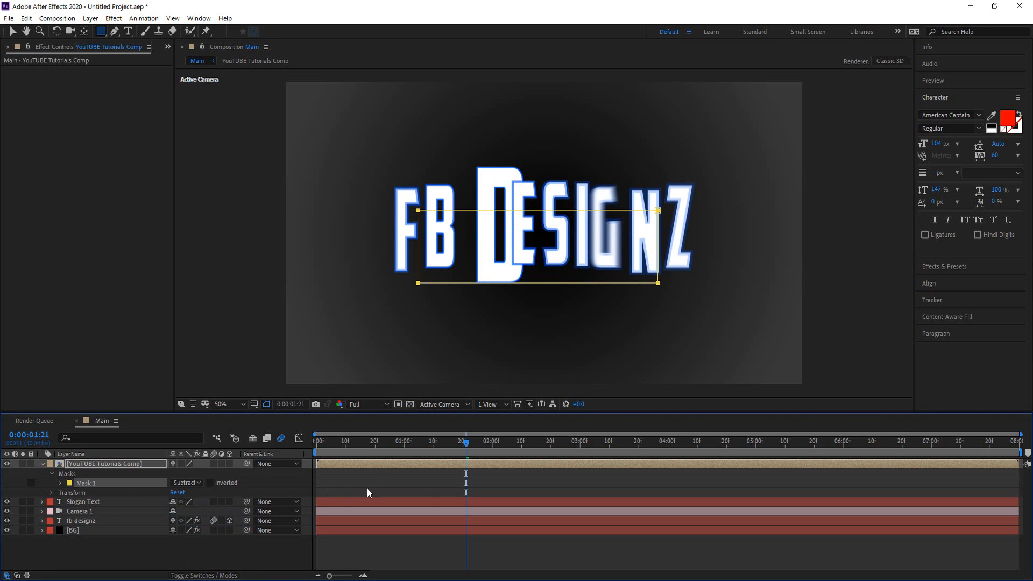
pyautogui.moveTo(466, 444); pyautogui.dragTo(314, 473)
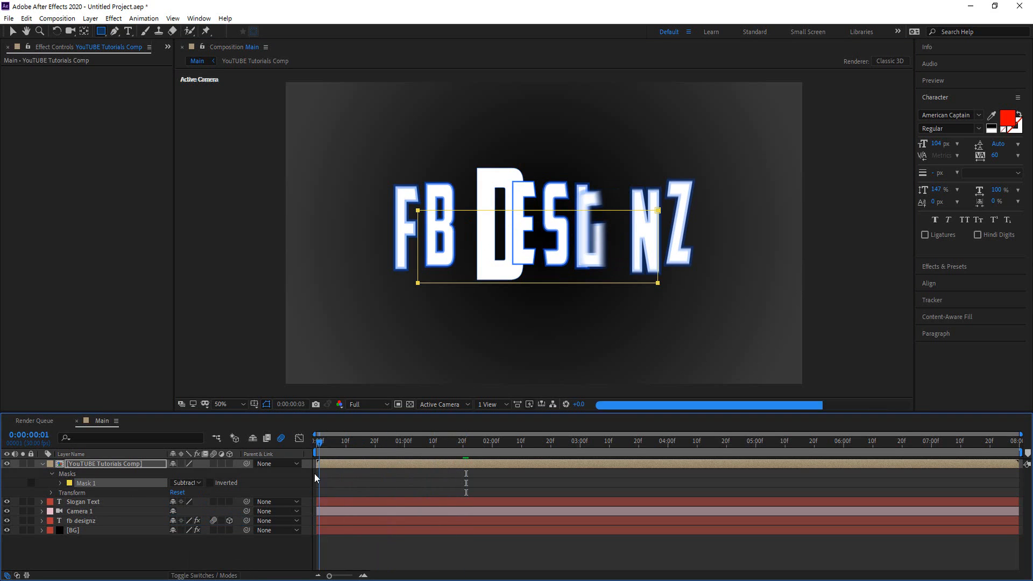
pyautogui.press('q')
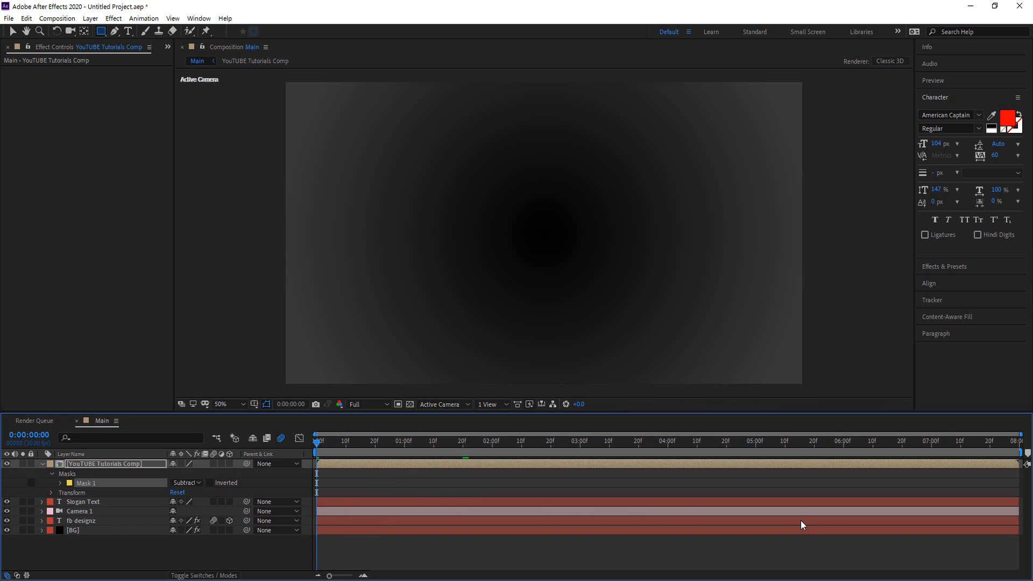
pyautogui.press('space')
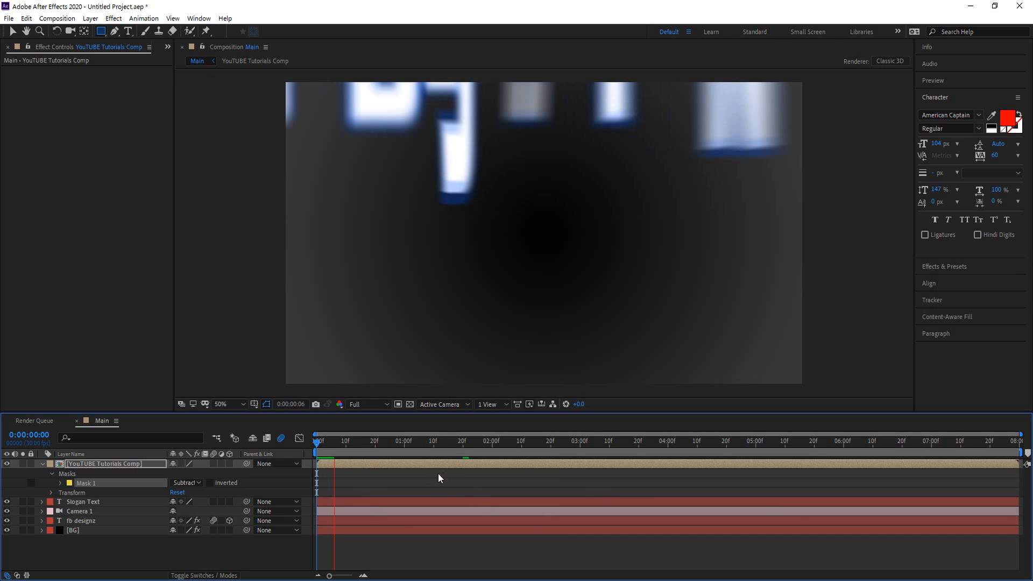
pyautogui.moveTo(318, 444); pyautogui.dragTo(448, 451)
pyautogui.press('space')
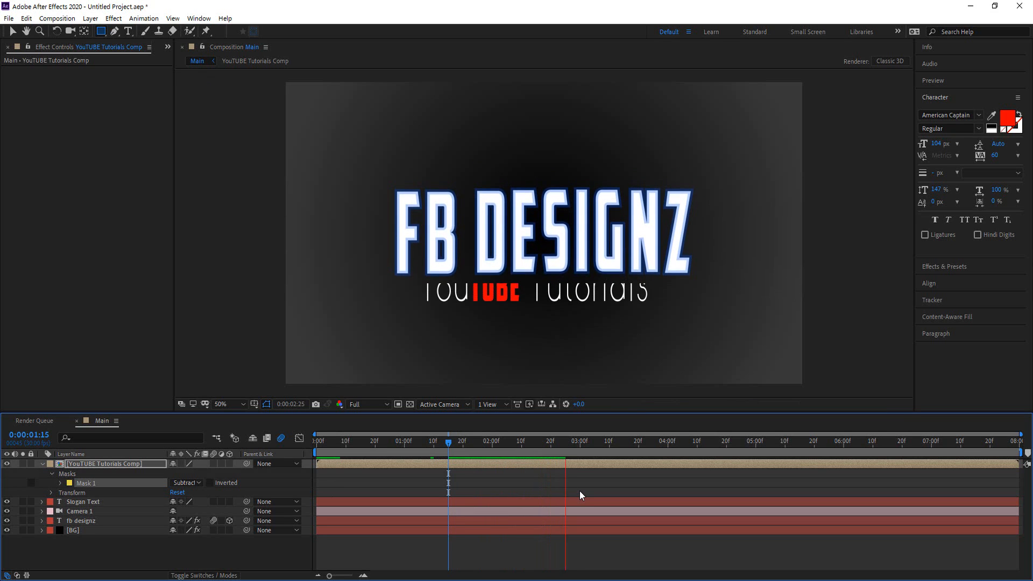
pyautogui.press('space')
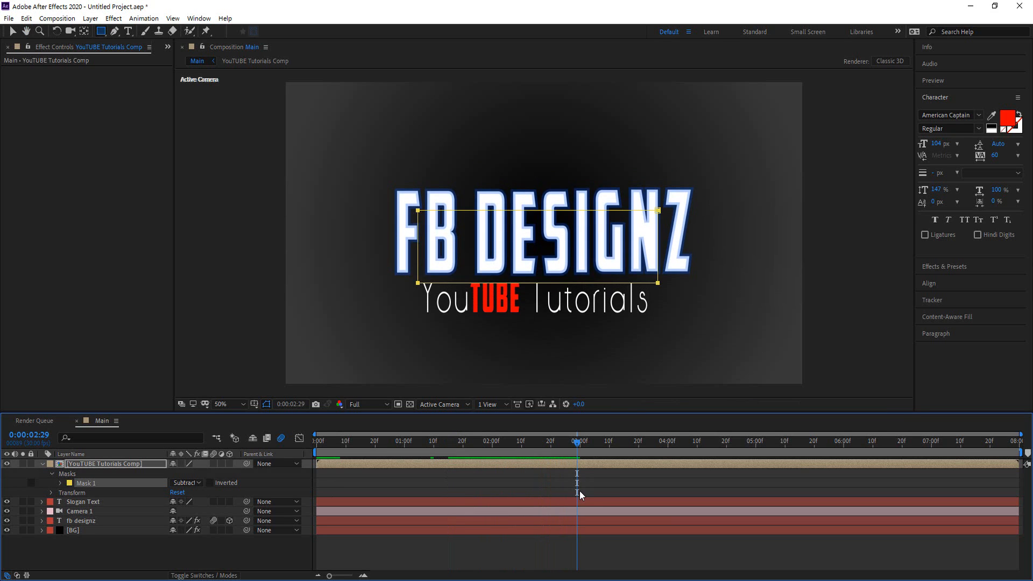
# Step: Raise the lower edge of the Subtract mask so it sits just beneath the FB DESIGNZ letters
pyautogui.click(11, 32)
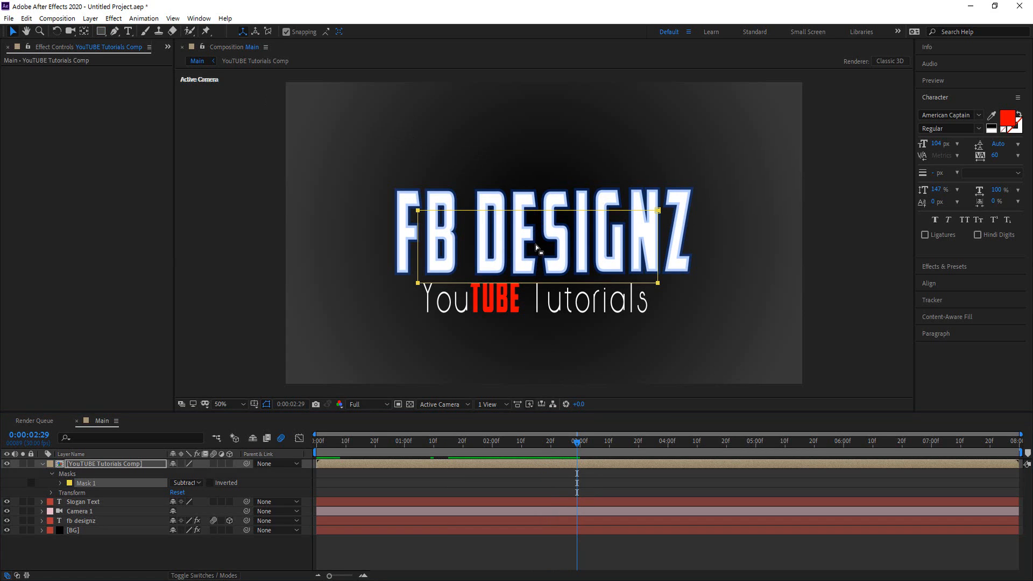
pyautogui.click(536, 243)
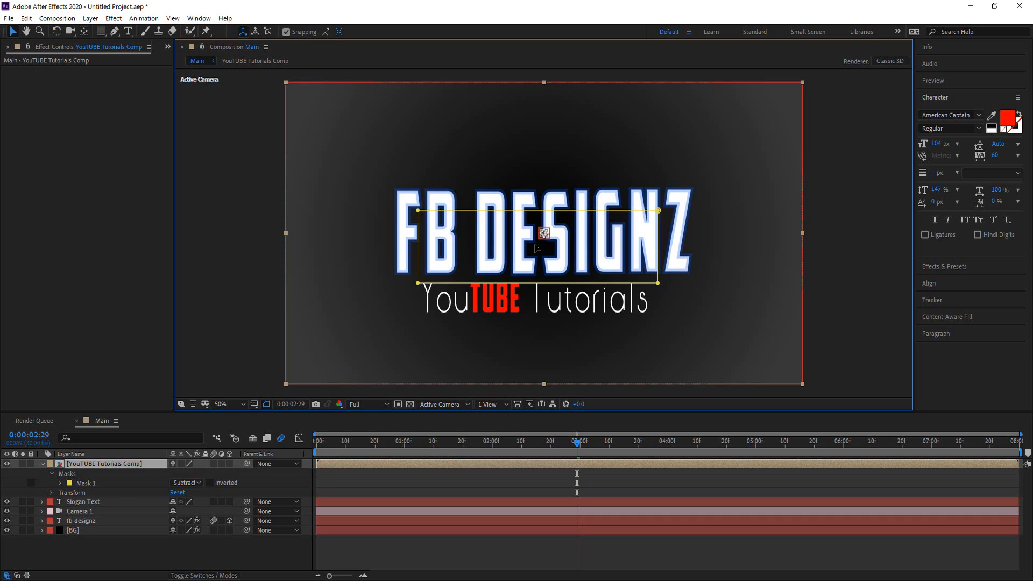
pyautogui.click(544, 235)
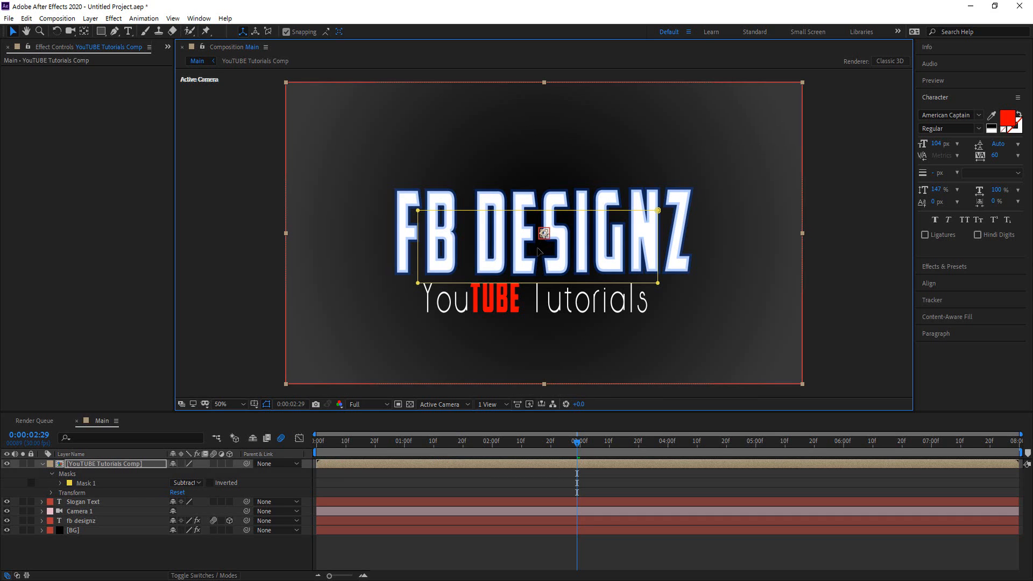
pyautogui.click(39, 19)
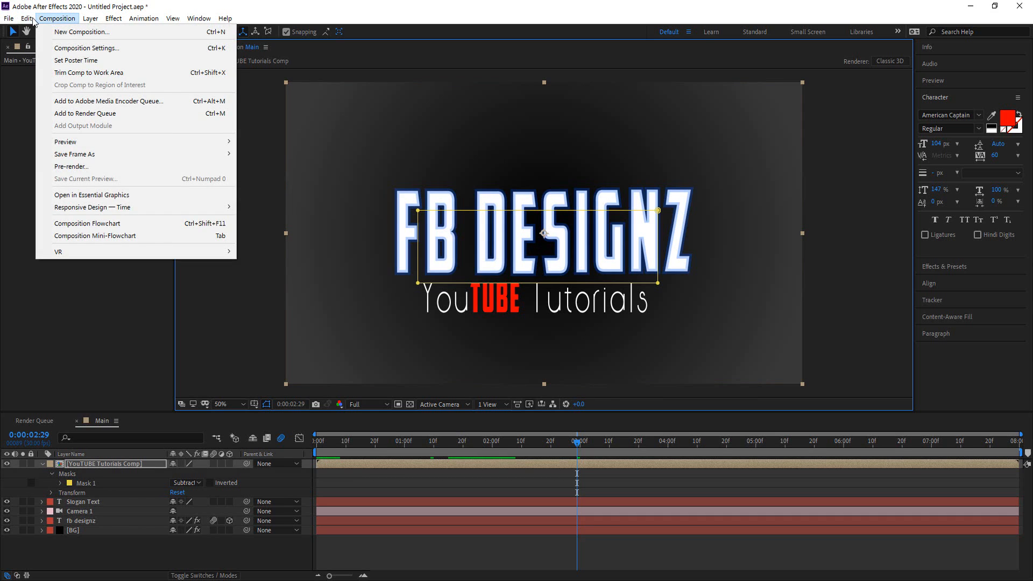
pyautogui.click(47, 32)
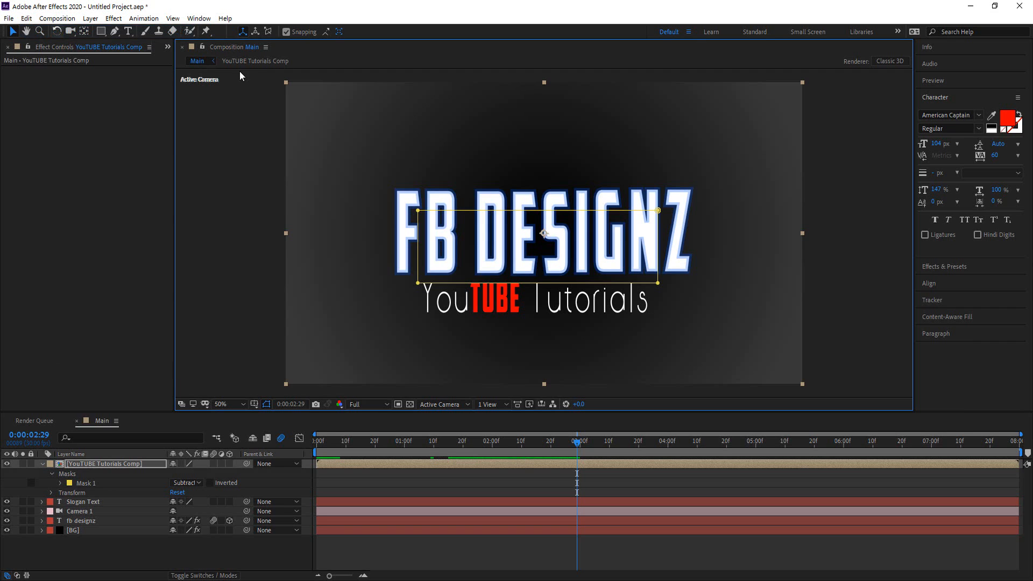
pyautogui.click(437, 283)
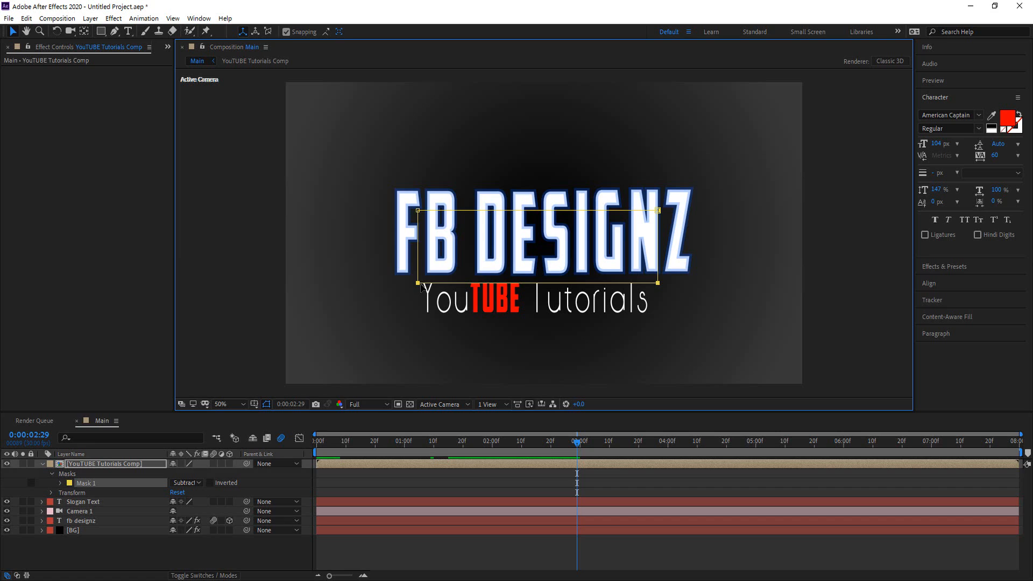
pyautogui.moveTo(421, 283); pyautogui.dragTo(419, 279)
pyautogui.press('Down')
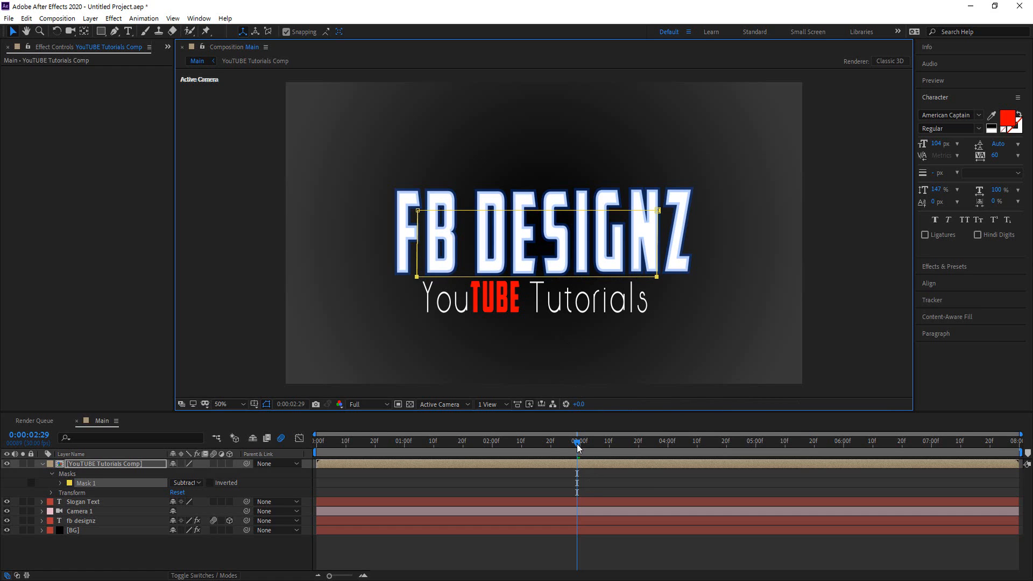
# Step: Align the mask's lower corners with the base of the title, checking the slogan at 0:00:02:25 and 0:00:03:04
pyautogui.moveTo(578, 443)
pyautogui.mouseDown()
pyautogui.moveTo(537, 448)
pyautogui.moveTo(566, 447)
pyautogui.mouseUp()
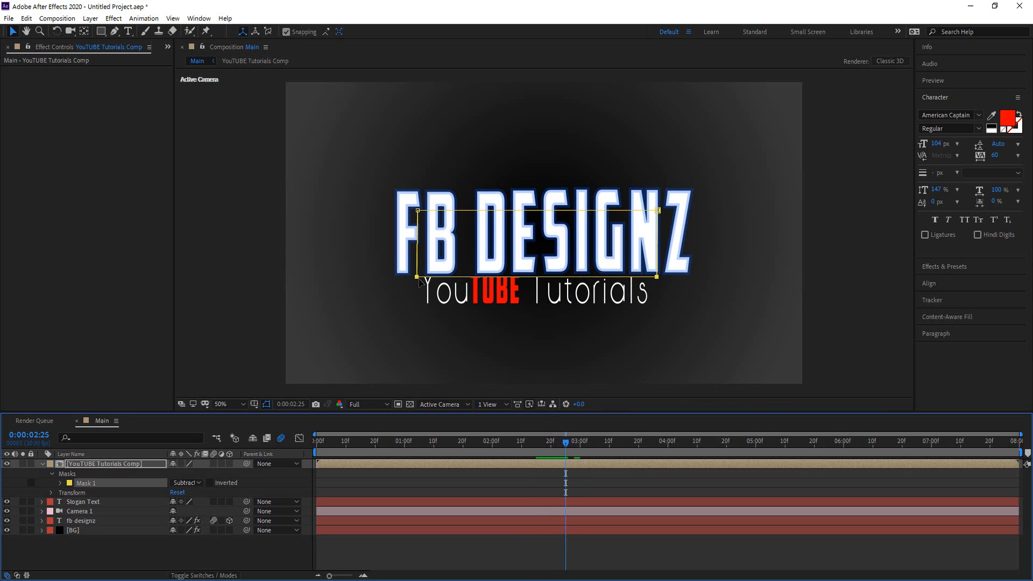
pyautogui.moveTo(419, 278); pyautogui.dragTo(410, 273)
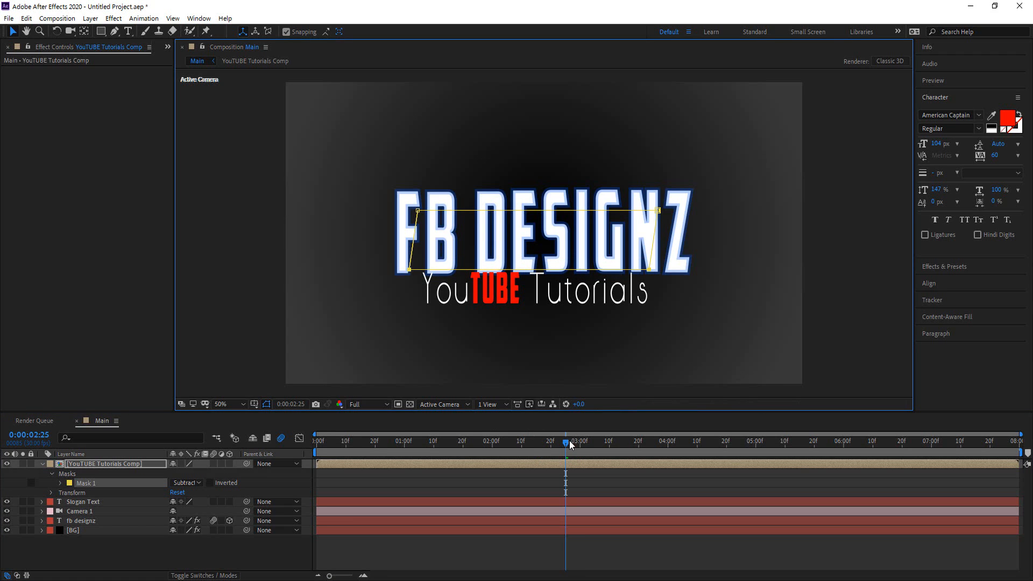
pyautogui.moveTo(566, 442); pyautogui.dragTo(592, 447)
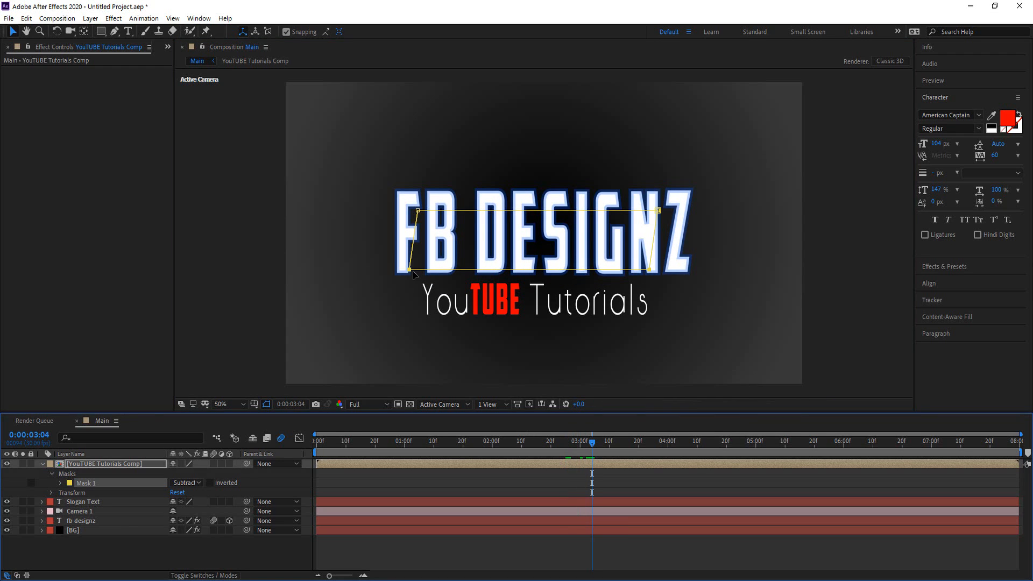
pyautogui.moveTo(413, 273); pyautogui.dragTo(419, 273)
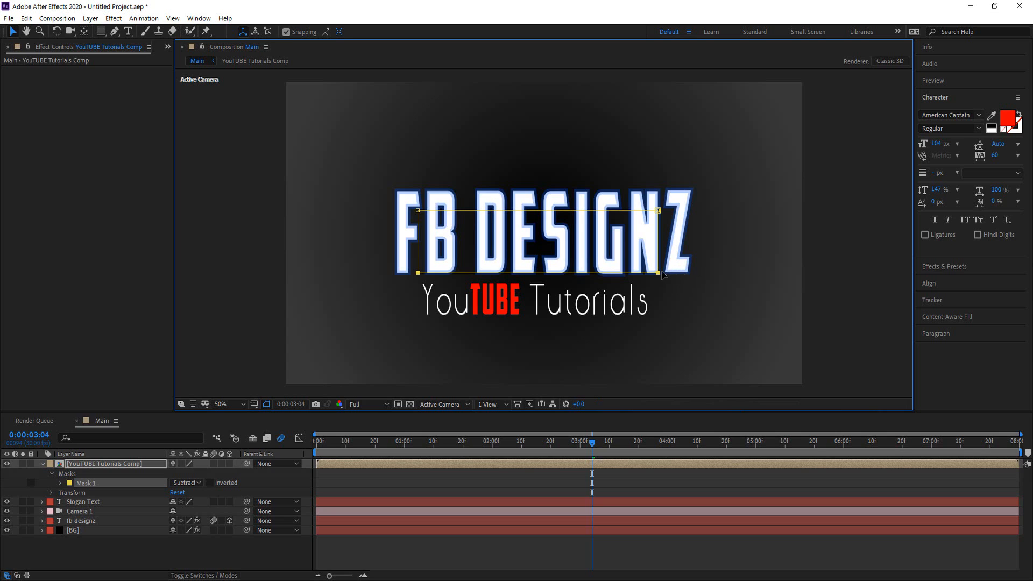
pyautogui.moveTo(658, 273); pyautogui.dragTo(656, 272)
pyautogui.press('Up')
# Step: In the YouTUBE Tutorials Comp, apply Easy Ease to both the entrance and exit Position keyframe pairs of the slogan layer
pyautogui.moveTo(592, 442)
pyautogui.mouseDown()
pyautogui.moveTo(443, 442)
pyautogui.moveTo(618, 444)
pyautogui.moveTo(599, 446)
pyautogui.mouseUp()
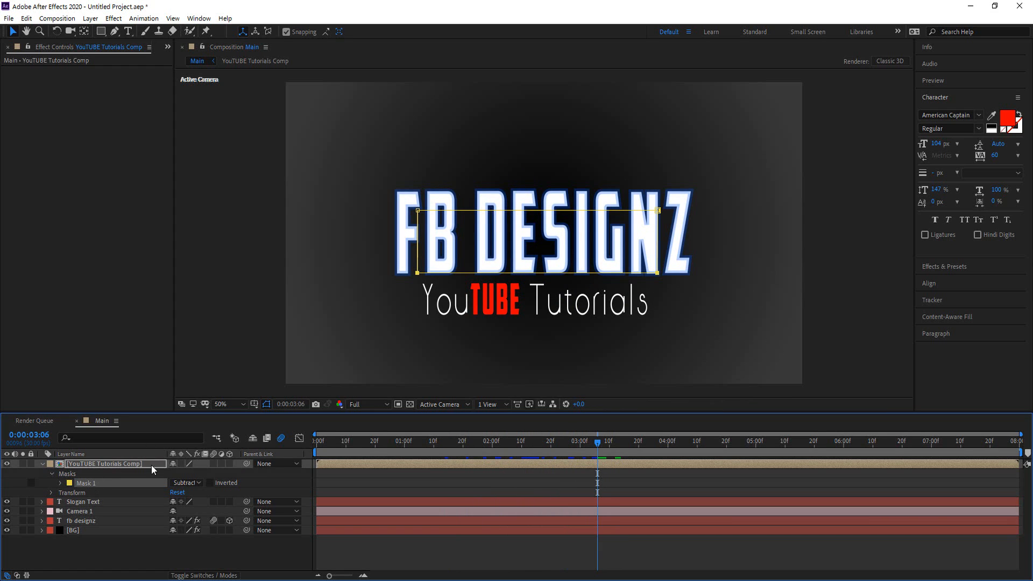
pyautogui.doubleClick(92, 462)
pyautogui.click(598, 464)
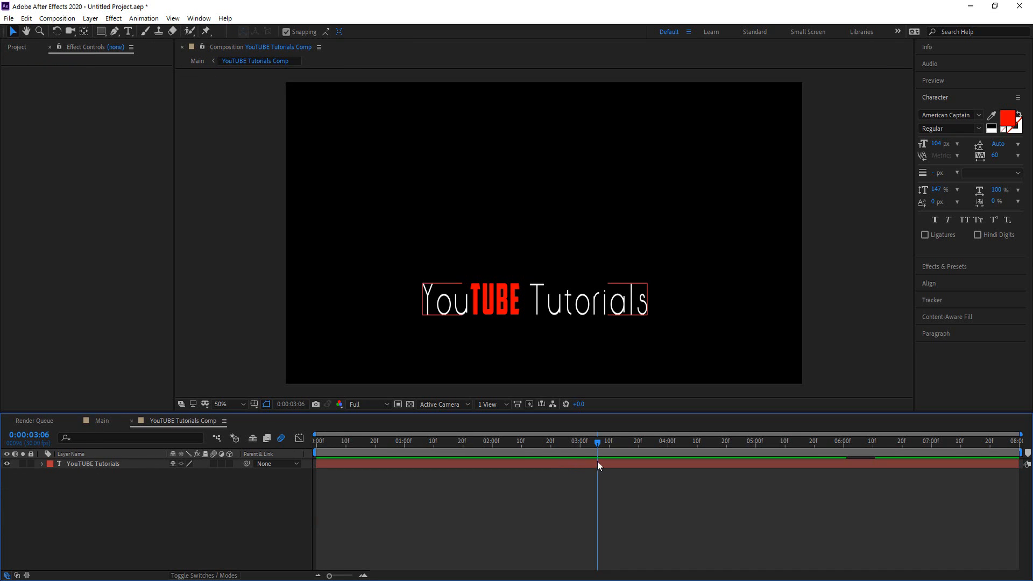
pyautogui.click(76, 464)
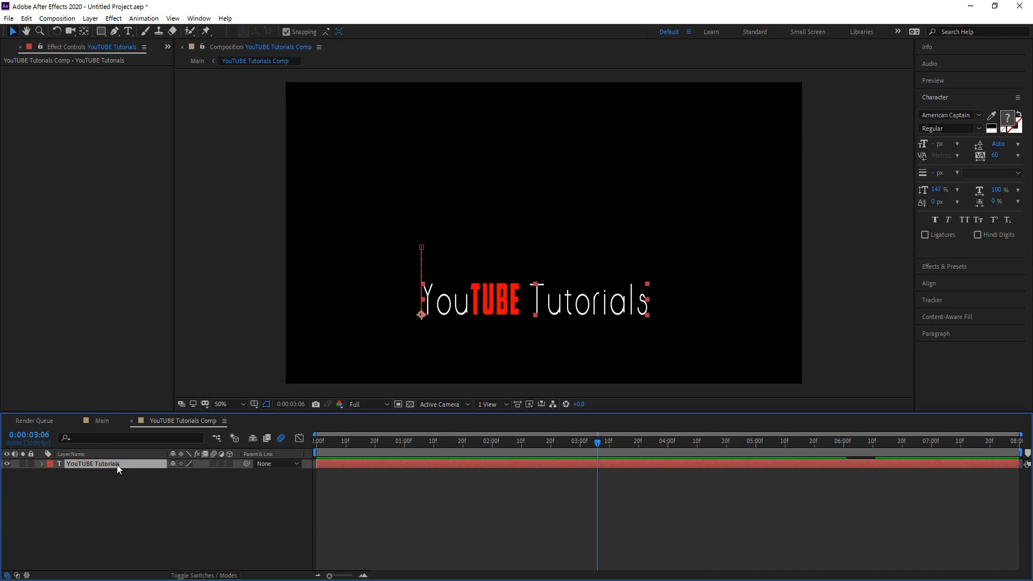
pyautogui.press('p')
pyautogui.moveTo(593, 477); pyautogui.dragTo(452, 484)
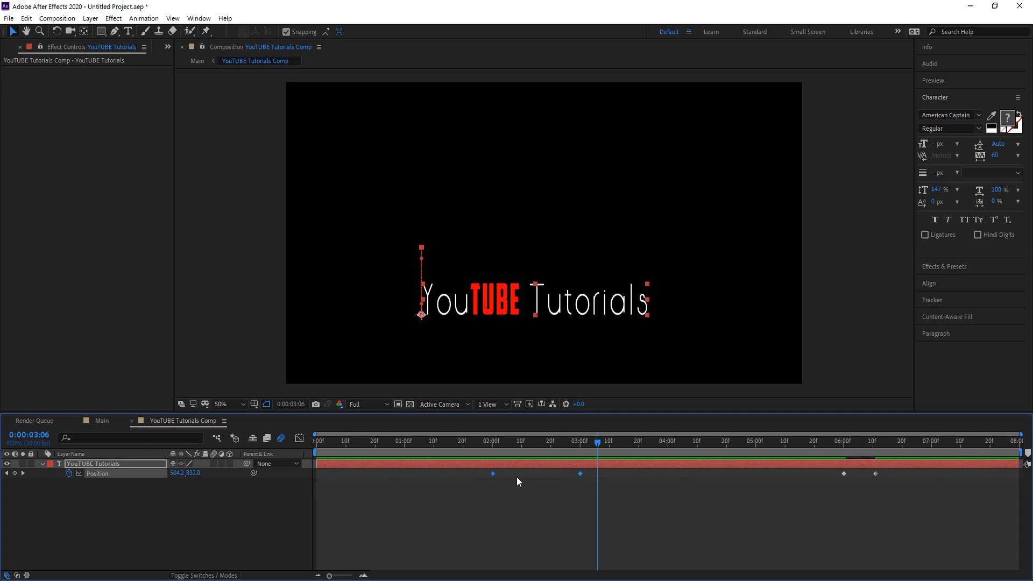
pyautogui.click(299, 439)
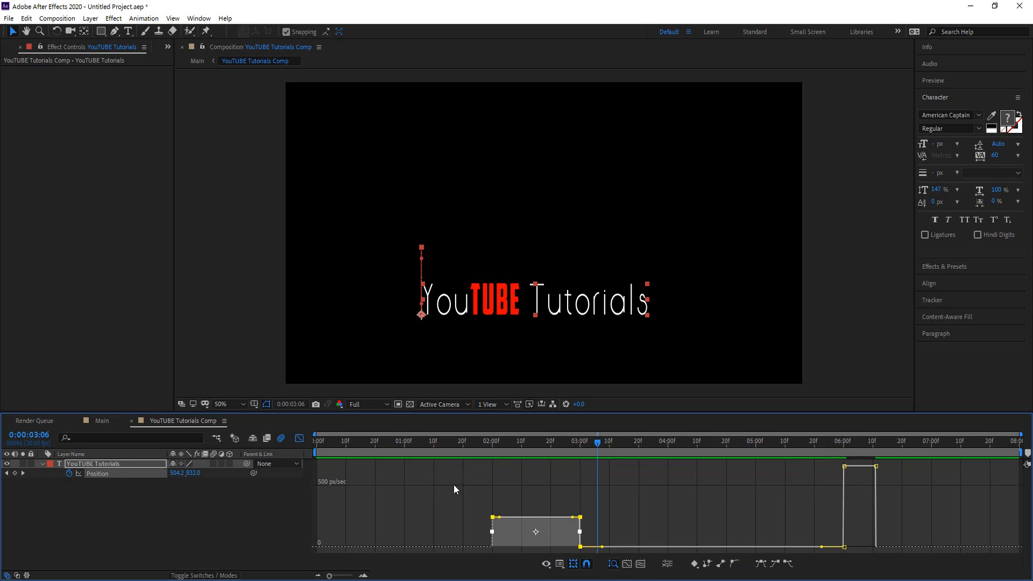
pyautogui.click(299, 439)
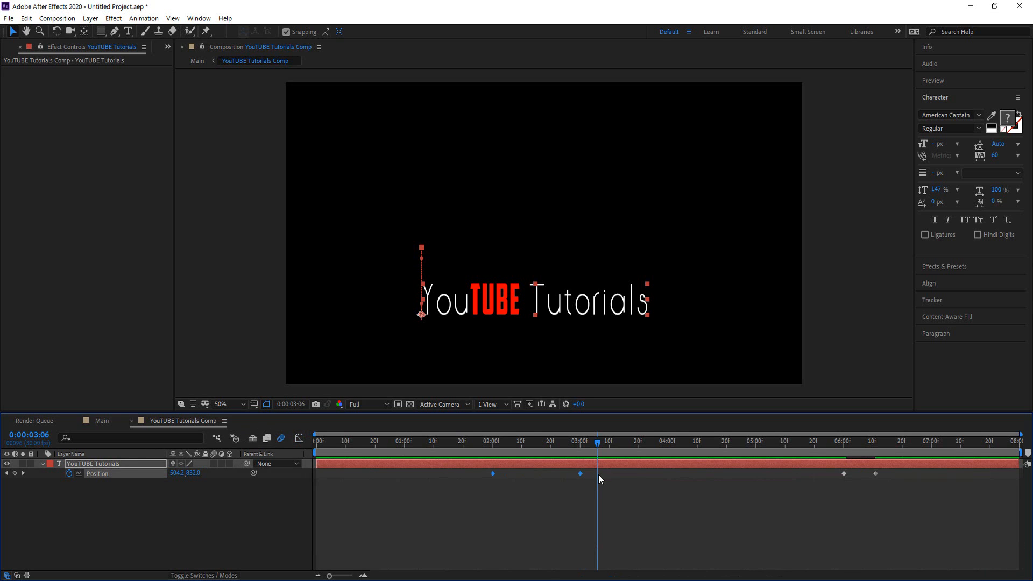
pyautogui.press('F9')
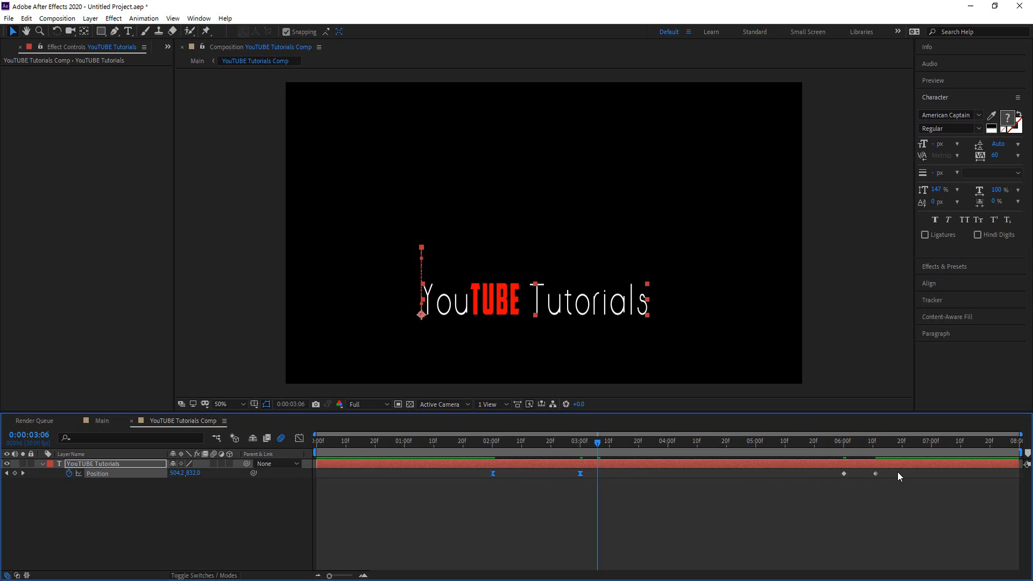
pyautogui.moveTo(897, 471); pyautogui.dragTo(839, 486)
# Step: Reshape the slogan's Position speed graph so the entrance starts fast and eases out, and the exit builds up to a sharp peak
pyautogui.moveTo(594, 473); pyautogui.dragTo(485, 482)
pyautogui.click(300, 438)
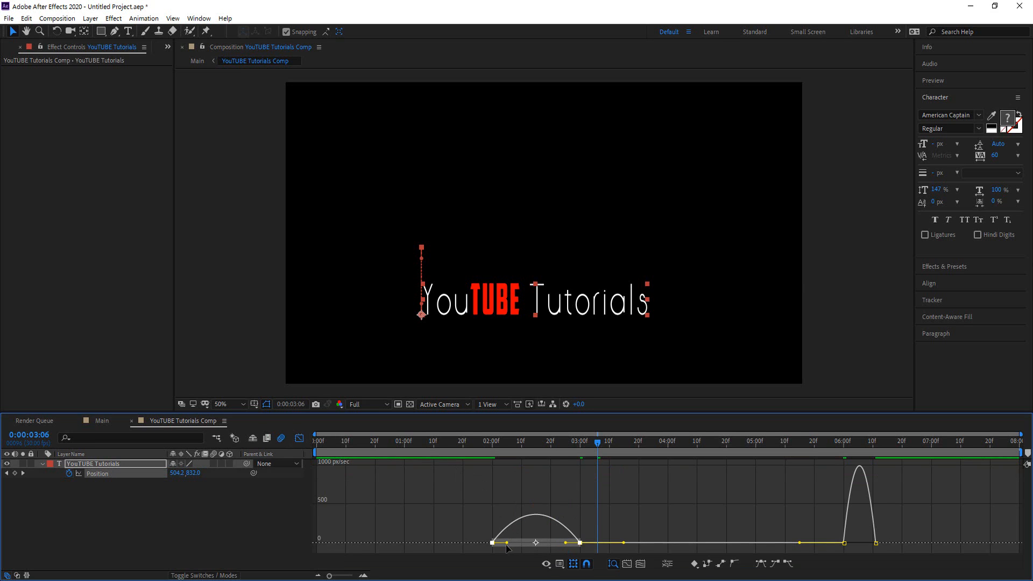
pyautogui.moveTo(506, 545); pyautogui.dragTo(482, 547)
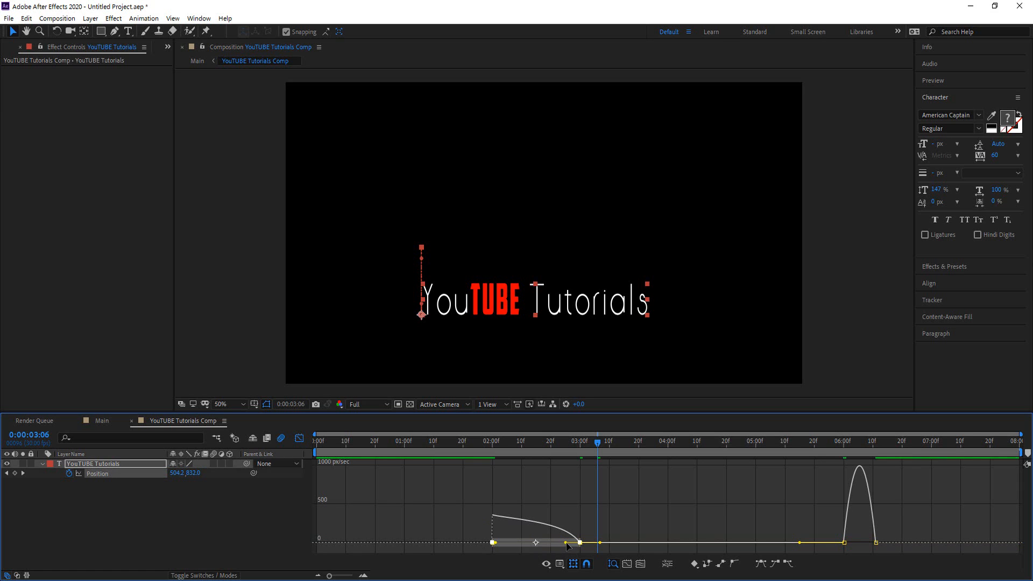
pyautogui.click(587, 542)
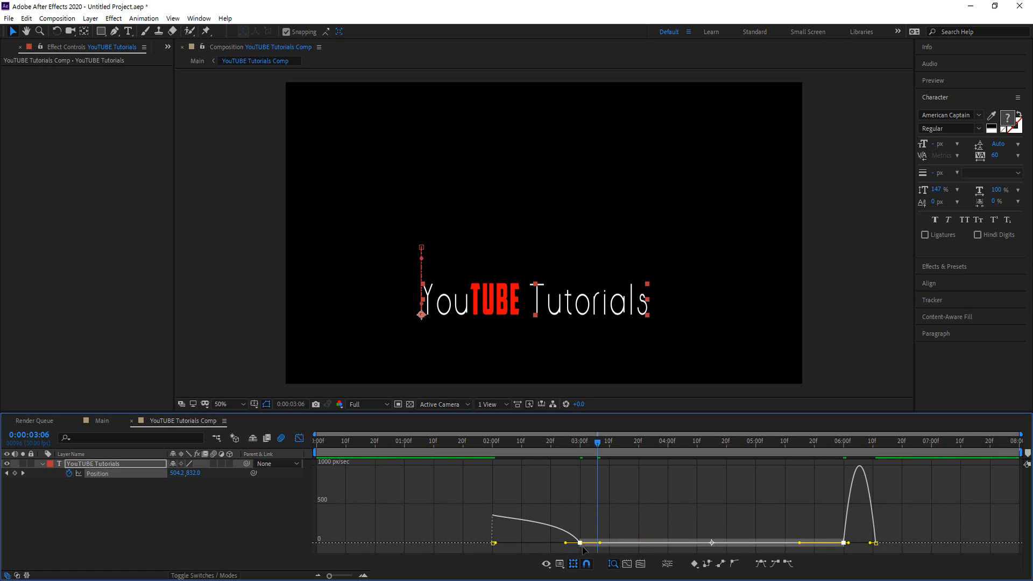
pyautogui.moveTo(566, 544); pyautogui.dragTo(504, 544)
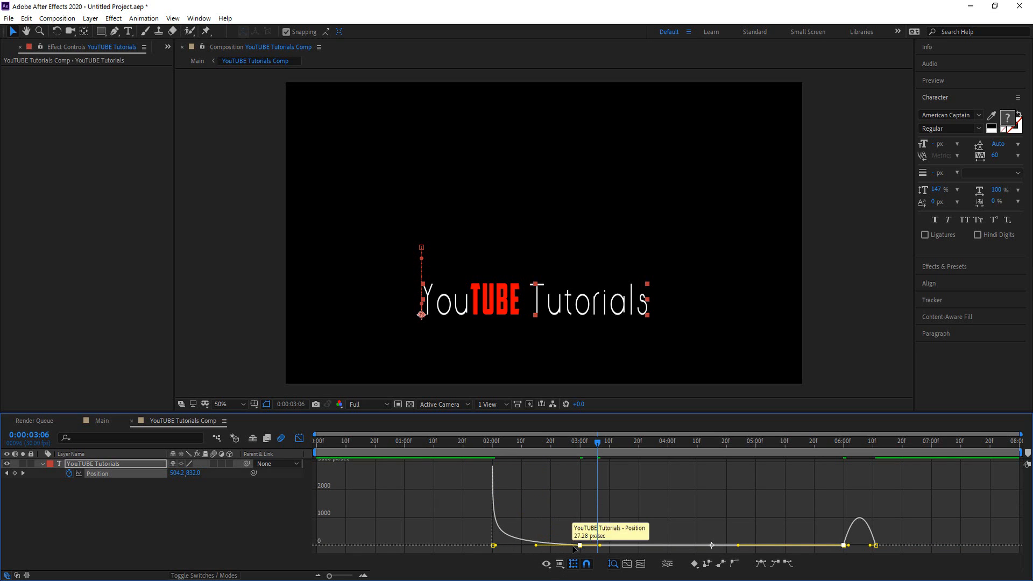
pyautogui.click(874, 542)
pyautogui.moveTo(870, 545)
pyautogui.mouseDown()
pyautogui.moveTo(883, 545)
pyautogui.moveTo(871, 545)
pyautogui.mouseUp()
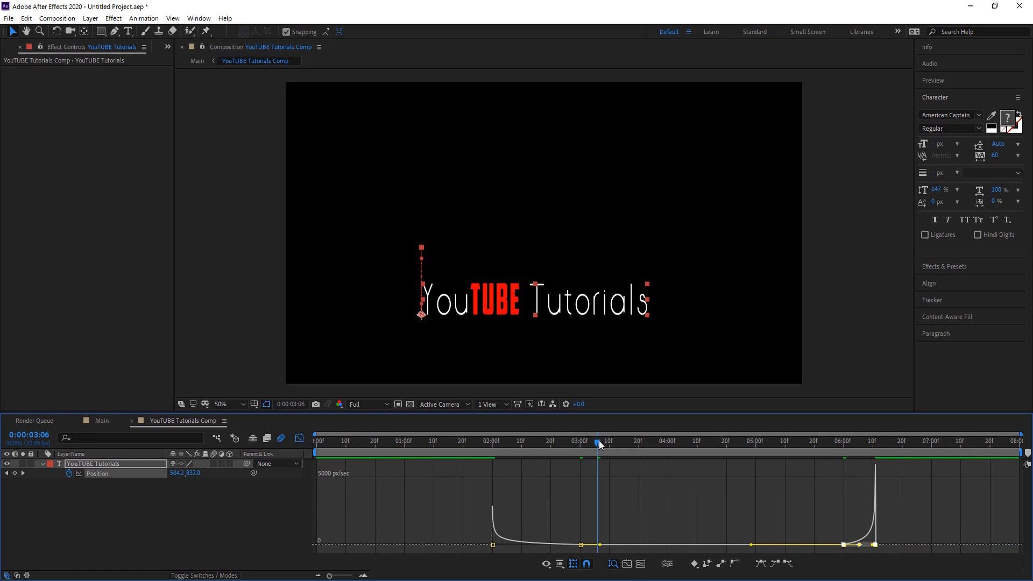
# Step: Return to the Main composition and preview it from the start at Quarter resolution
pyautogui.moveTo(598, 440); pyautogui.dragTo(574, 440)
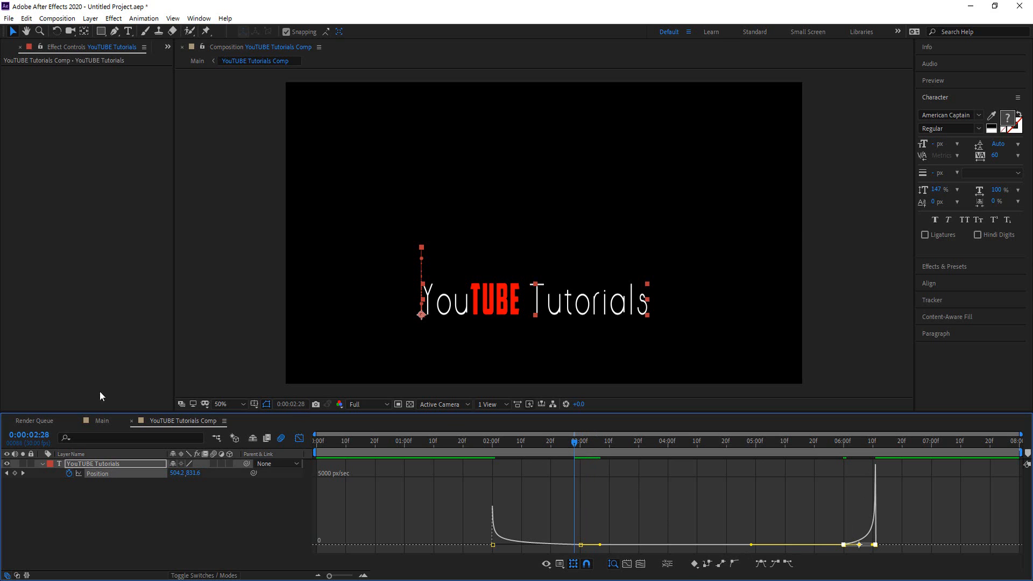
pyautogui.click(89, 421)
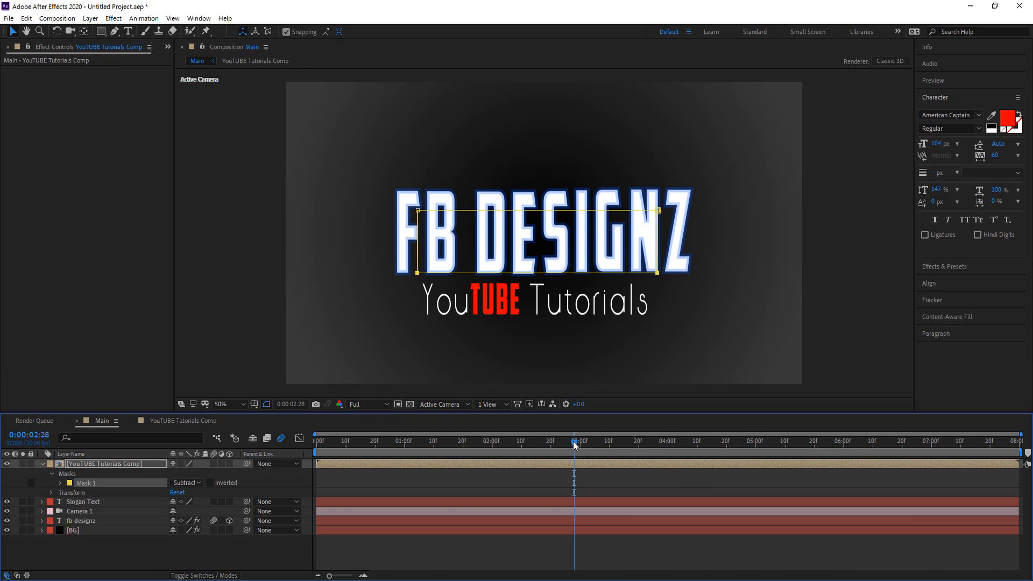
pyautogui.moveTo(573, 441); pyautogui.dragTo(302, 463)
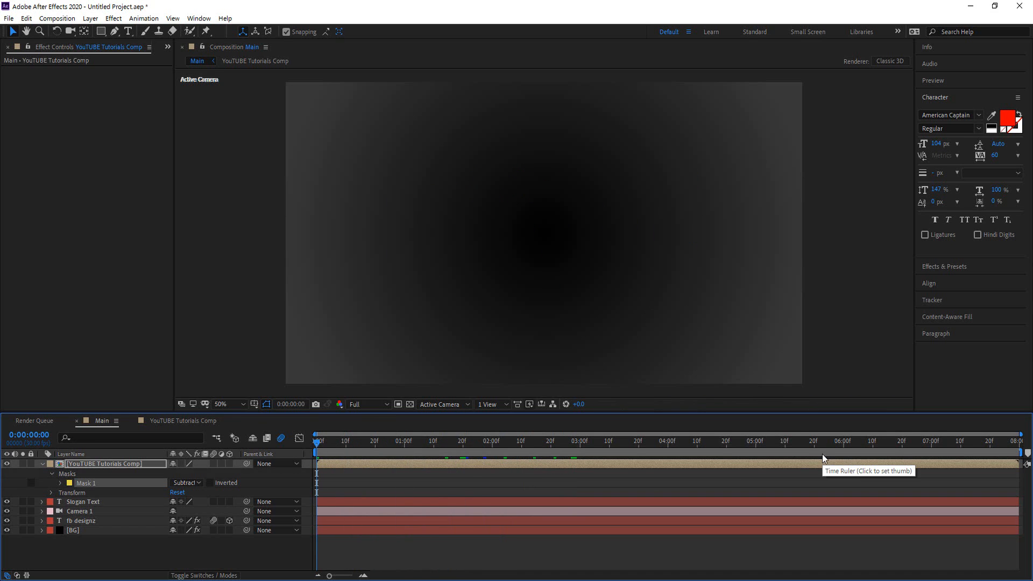
pyautogui.click(386, 405)
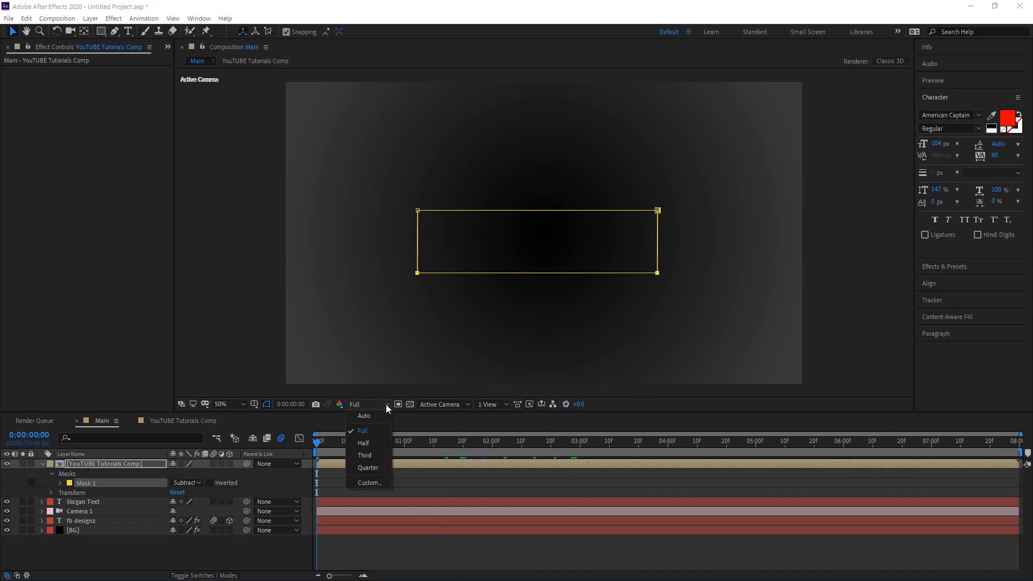
pyautogui.click(370, 467)
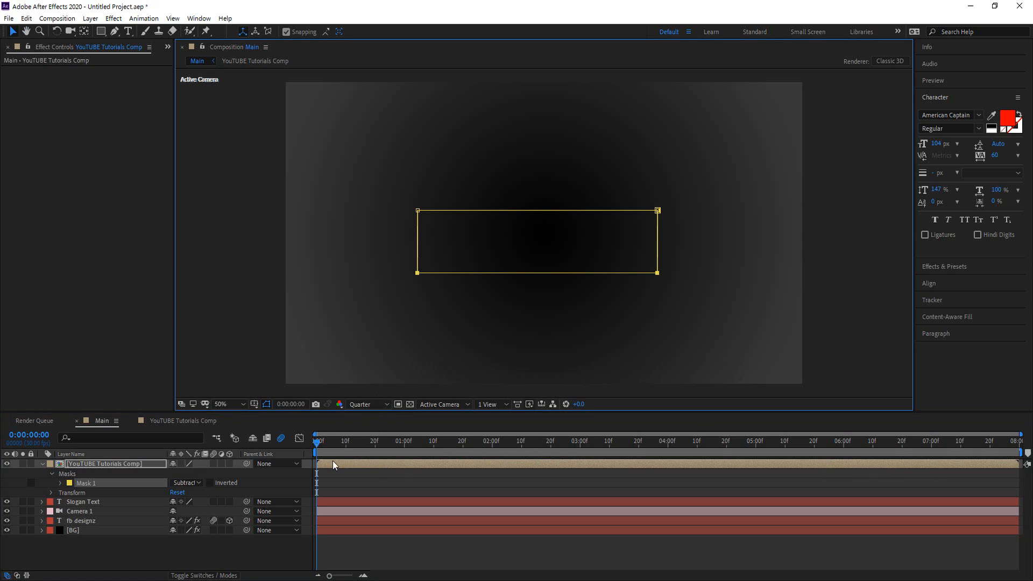
pyautogui.press('space')
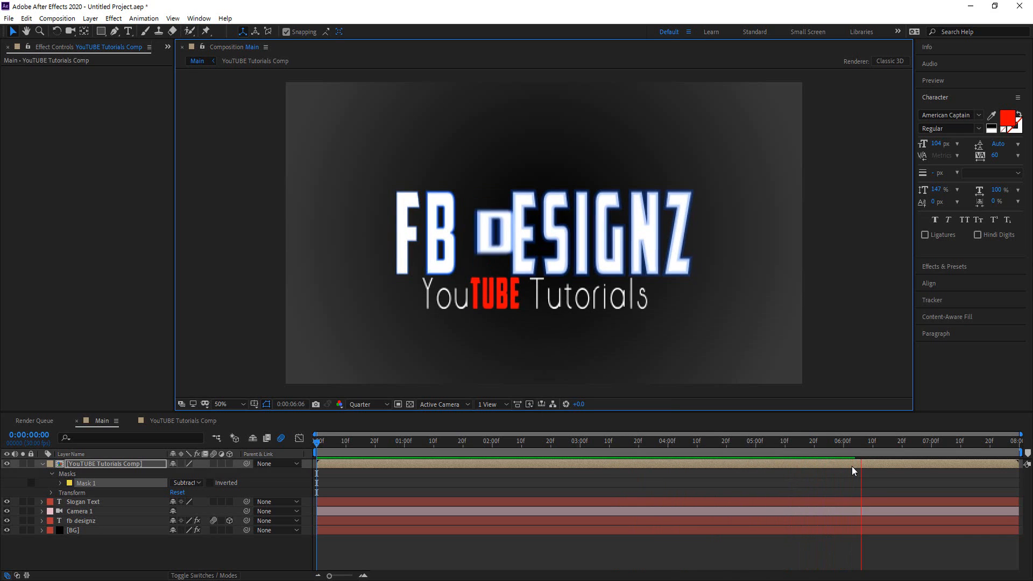
pyautogui.press('space')
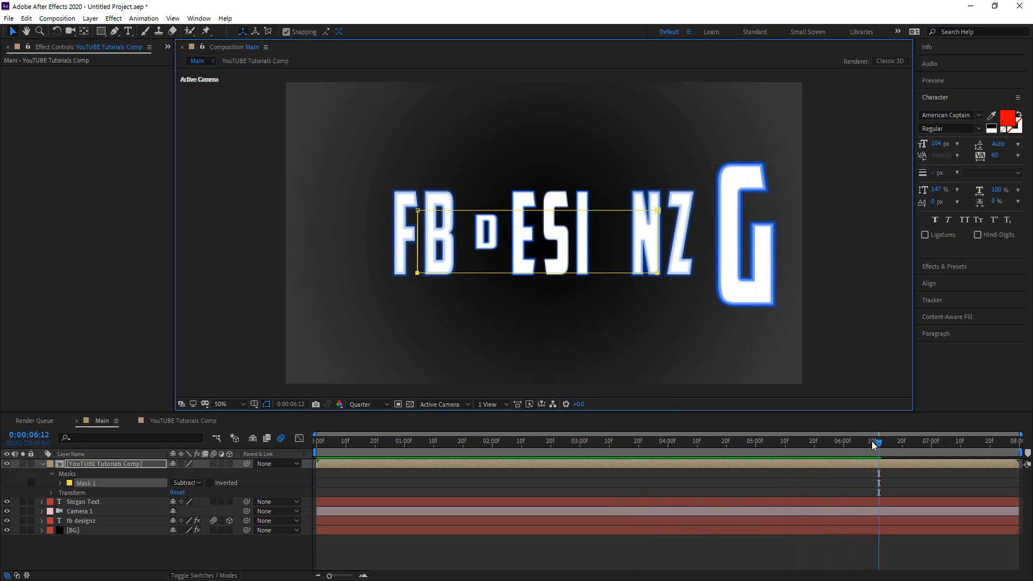
# Step: At 0:00:05:28, lower the bottom edge of the slogan's Subtract mask slightly to meet the base of the title
pyautogui.moveTo(876, 442); pyautogui.dragTo(838, 445)
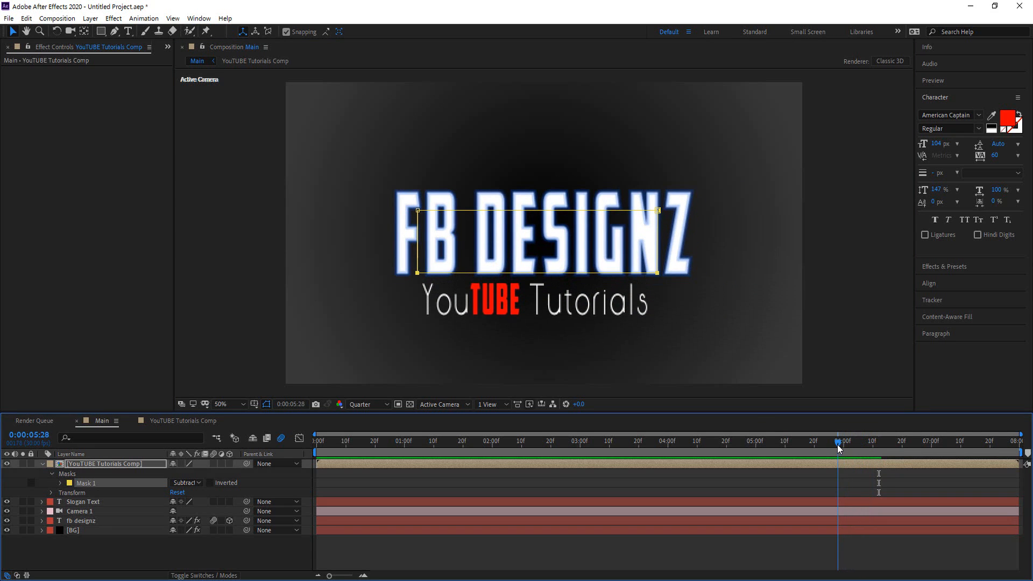
pyautogui.moveTo(658, 276); pyautogui.dragTo(659, 277)
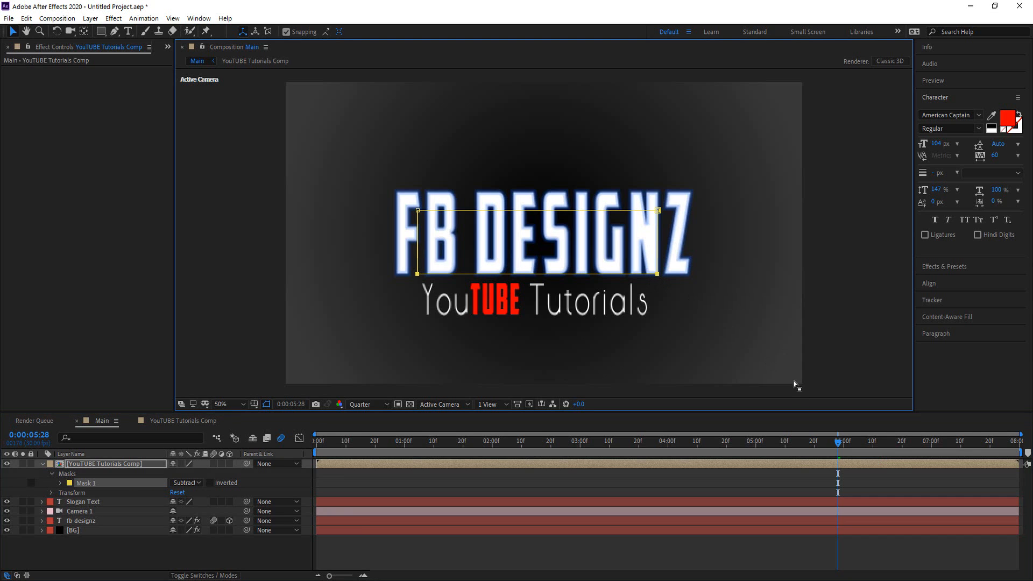
# Step: Restore the preview resolution to Full and play the Main composition from 0:00:00:00
pyautogui.moveTo(837, 443); pyautogui.dragTo(249, 428)
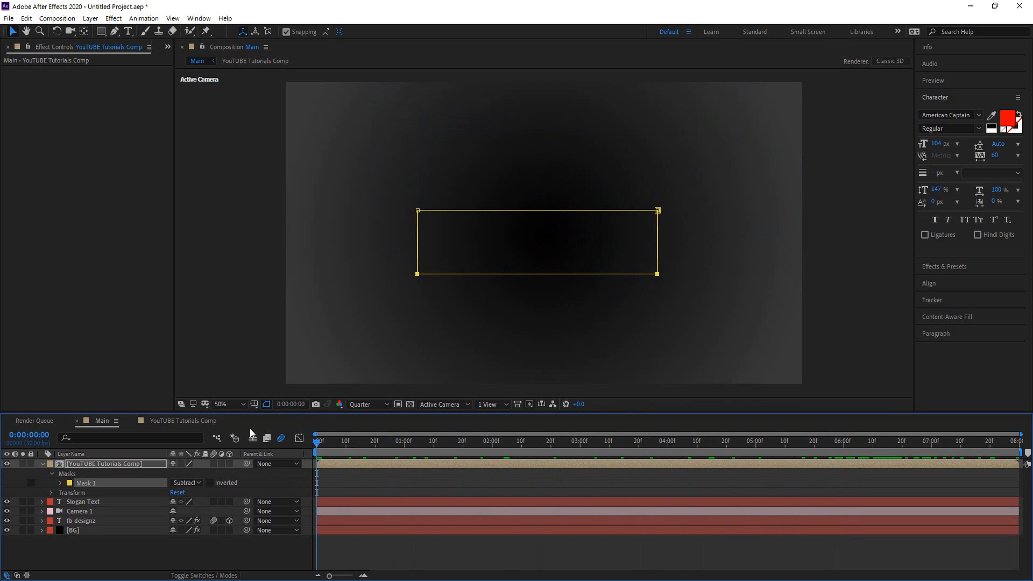
pyautogui.click(377, 402)
pyautogui.click(367, 431)
pyautogui.click(536, 544)
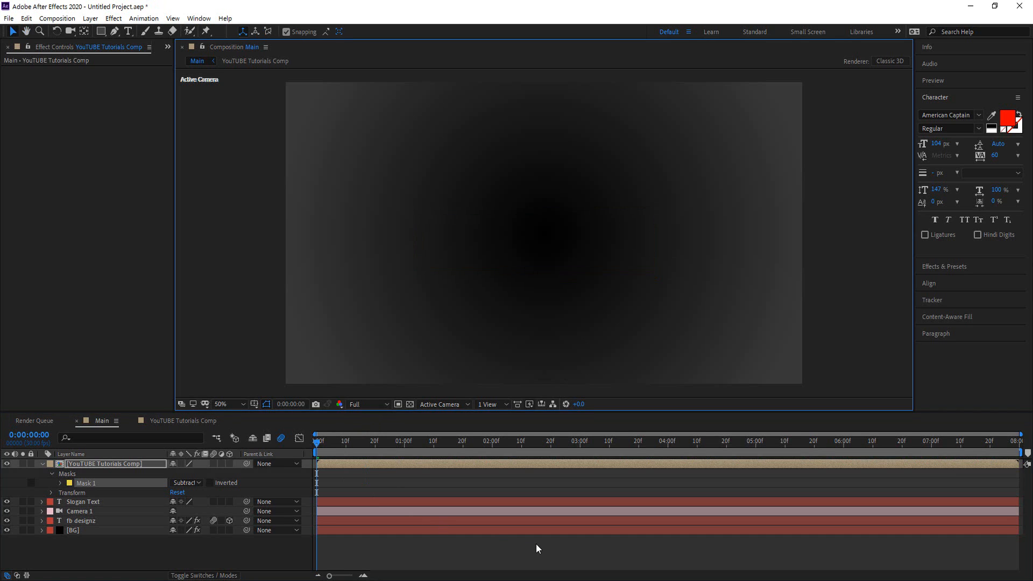
pyautogui.press('space')
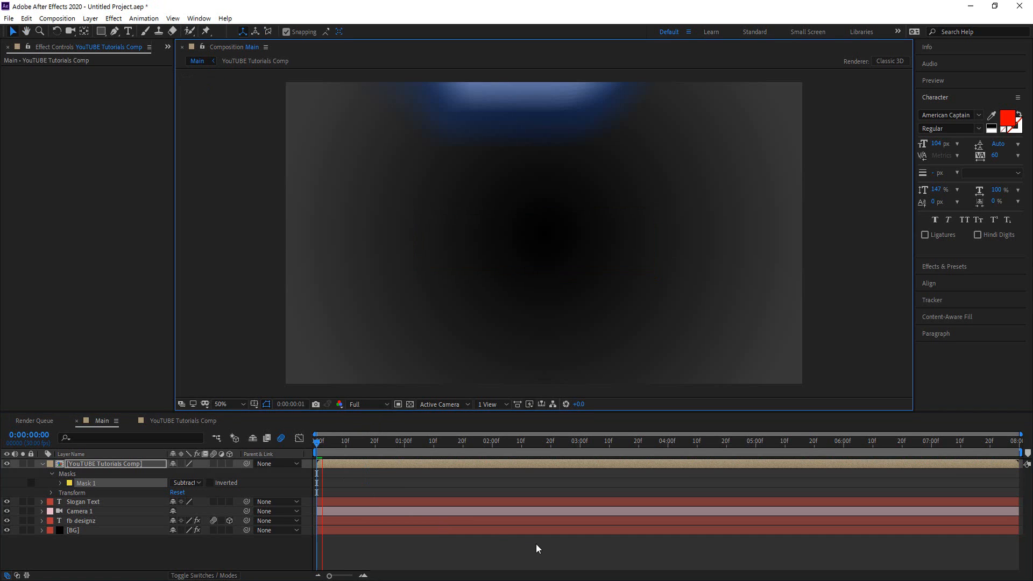